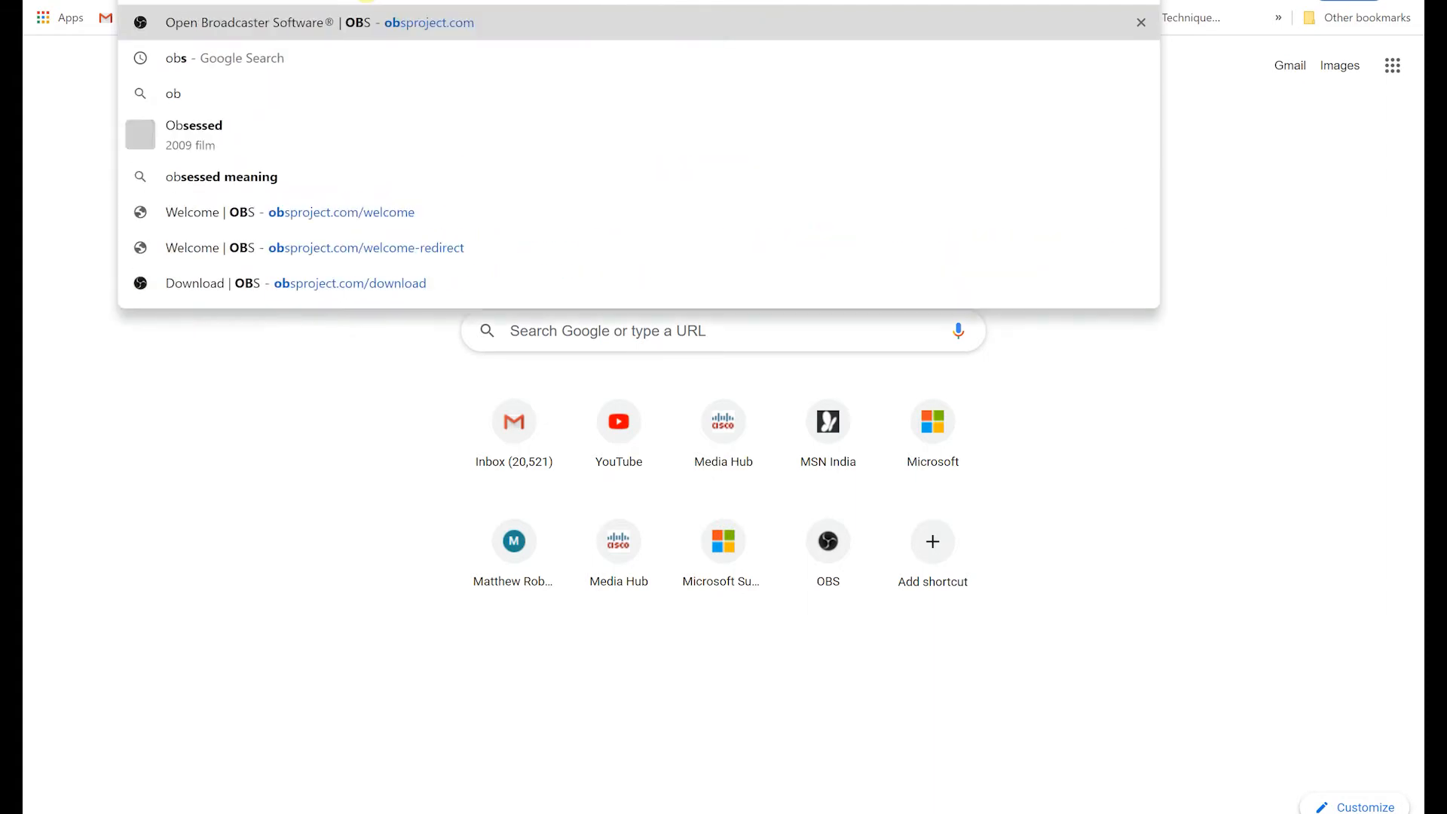
Step: Search the web for the OBS project site and open the Open Broadcaster Software home page
text(pro)
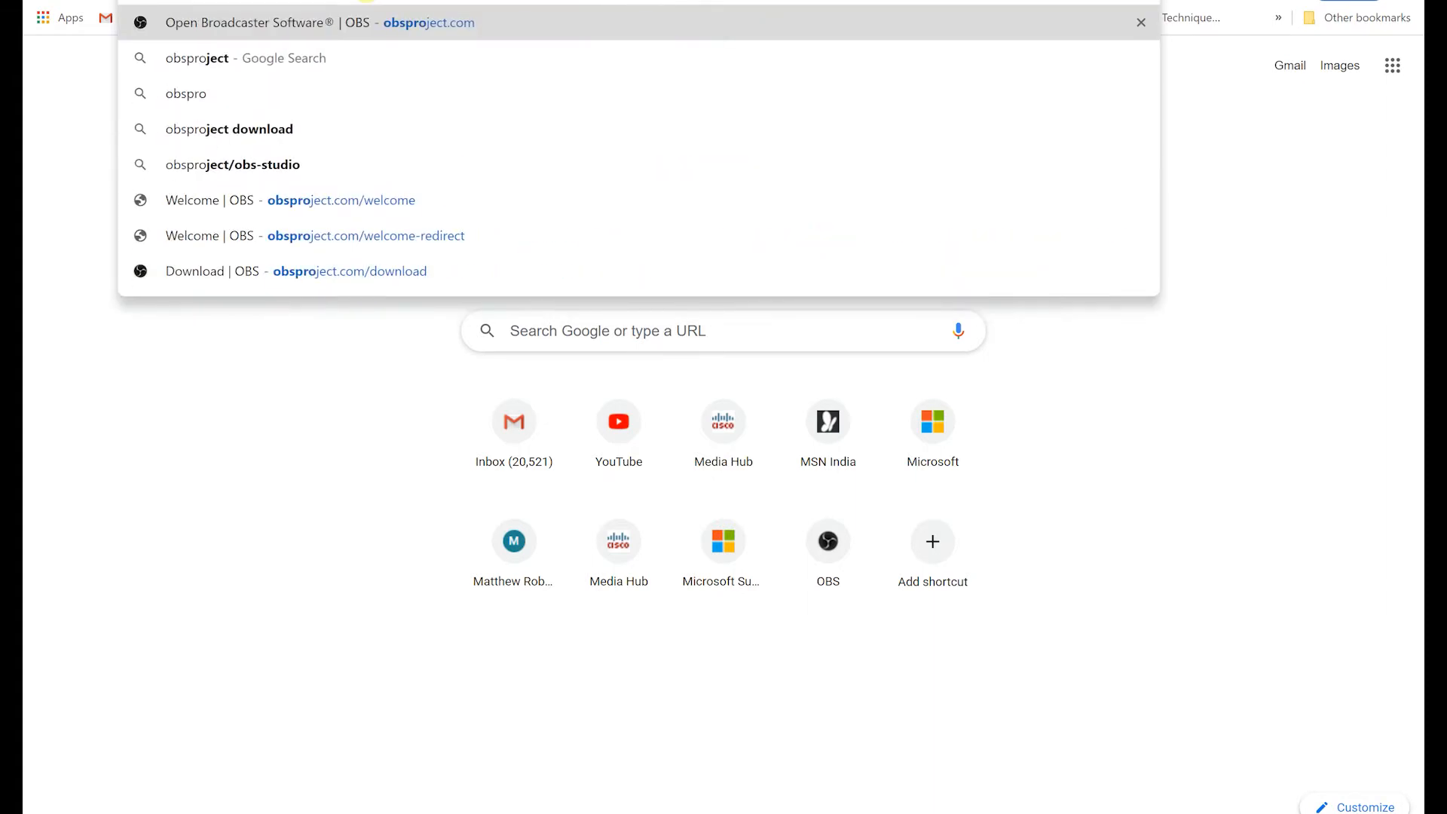
text(ject)
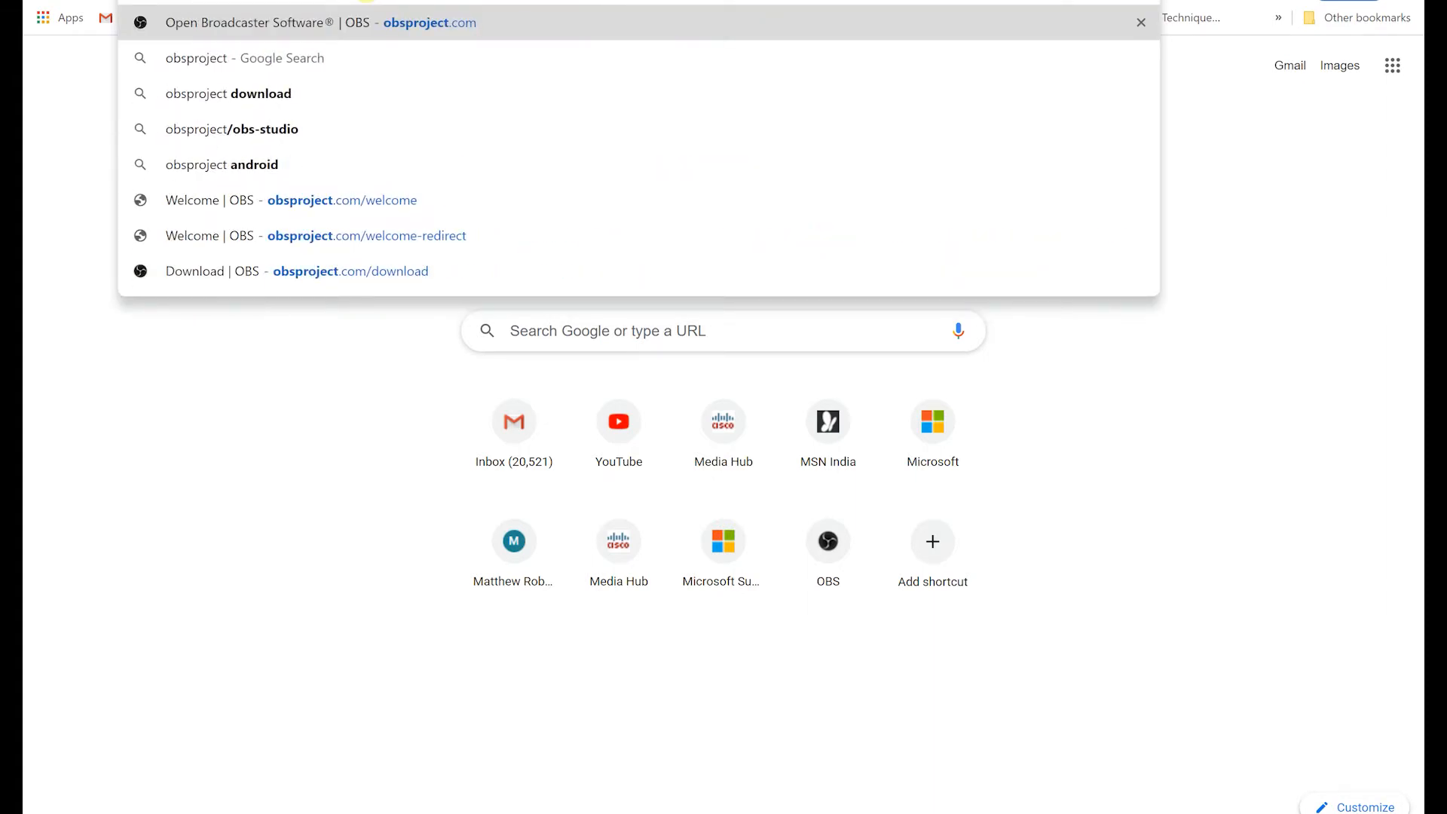
text(t.vom)
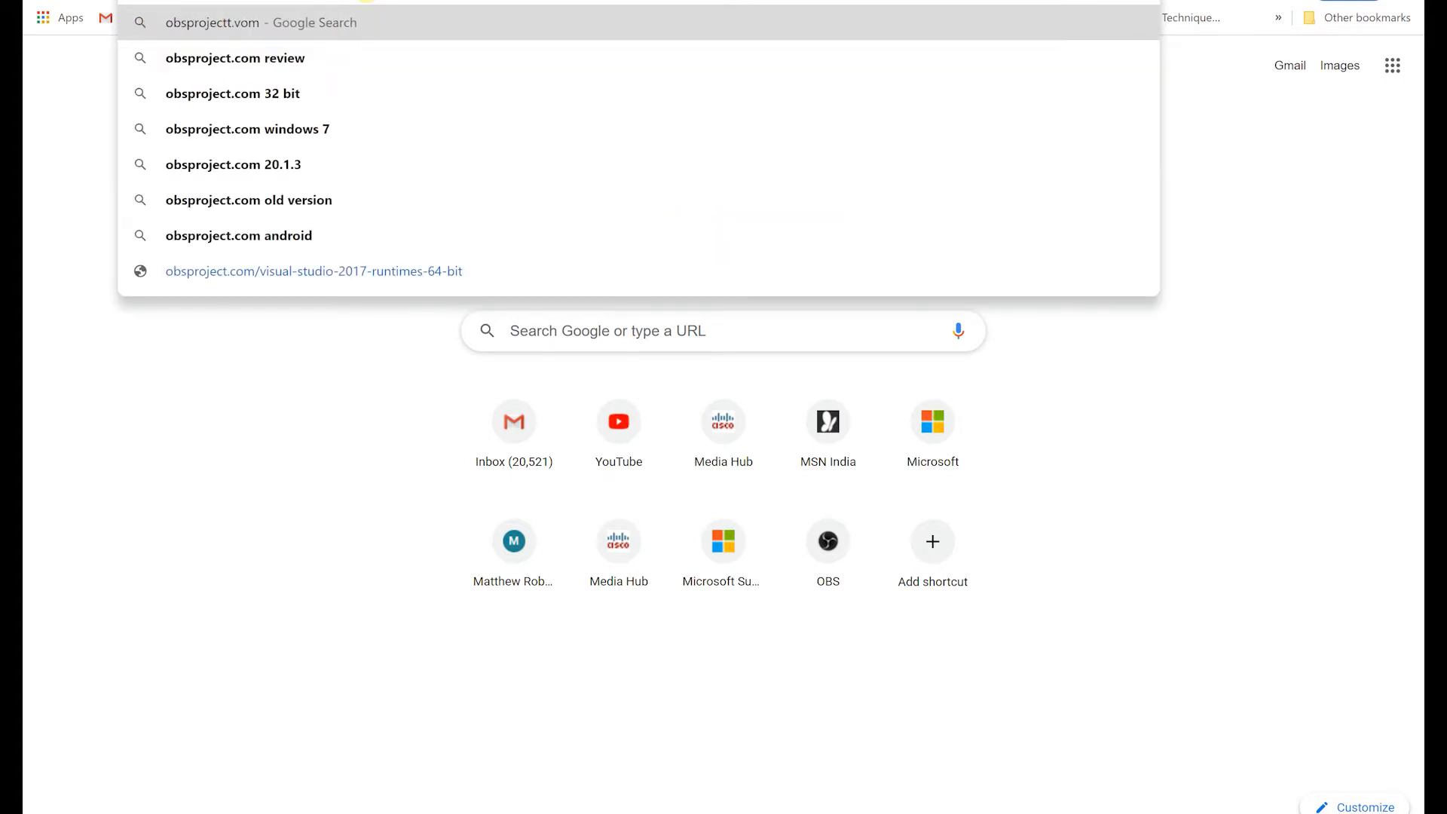
key(Return)
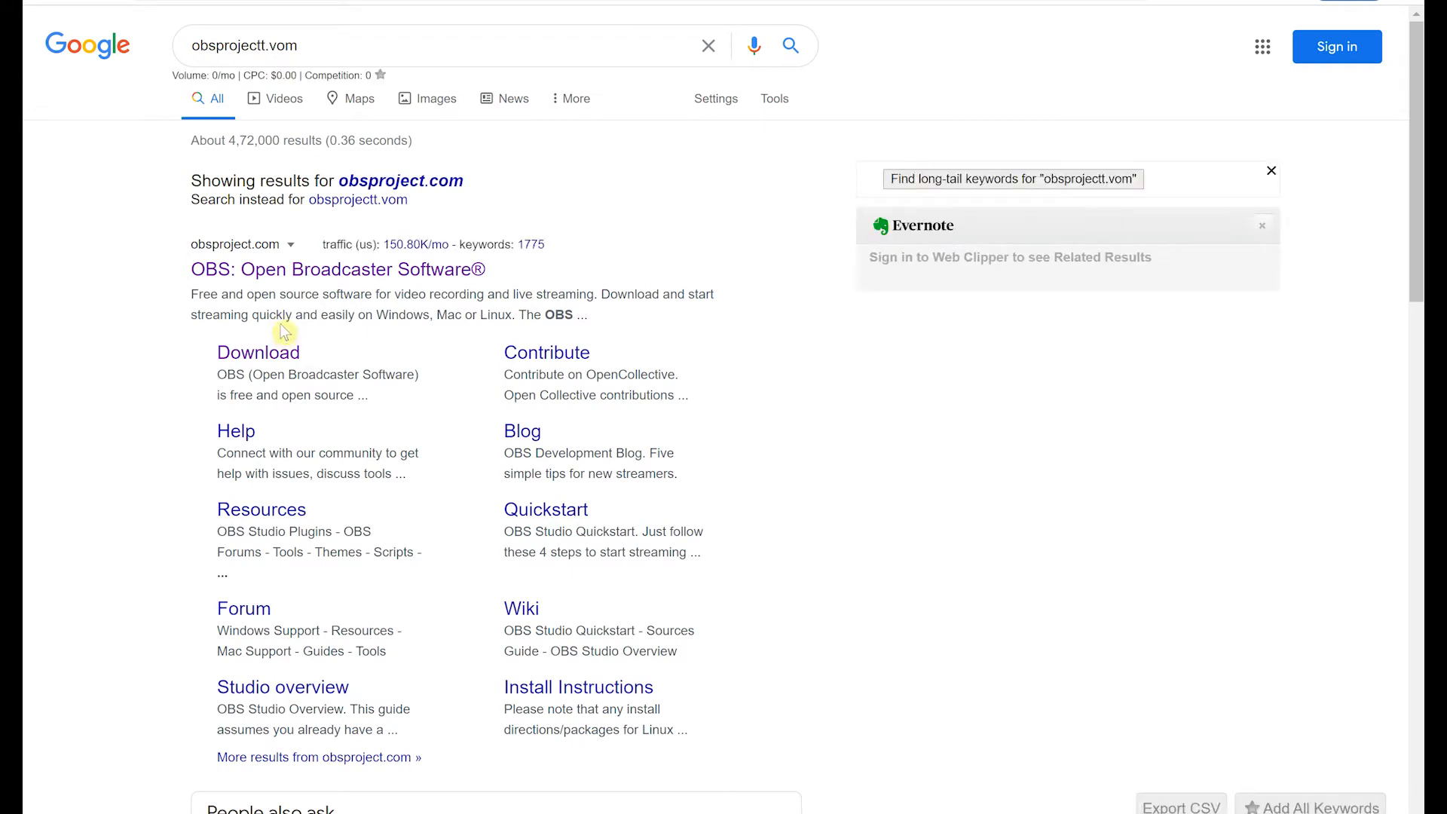
click(275, 273)
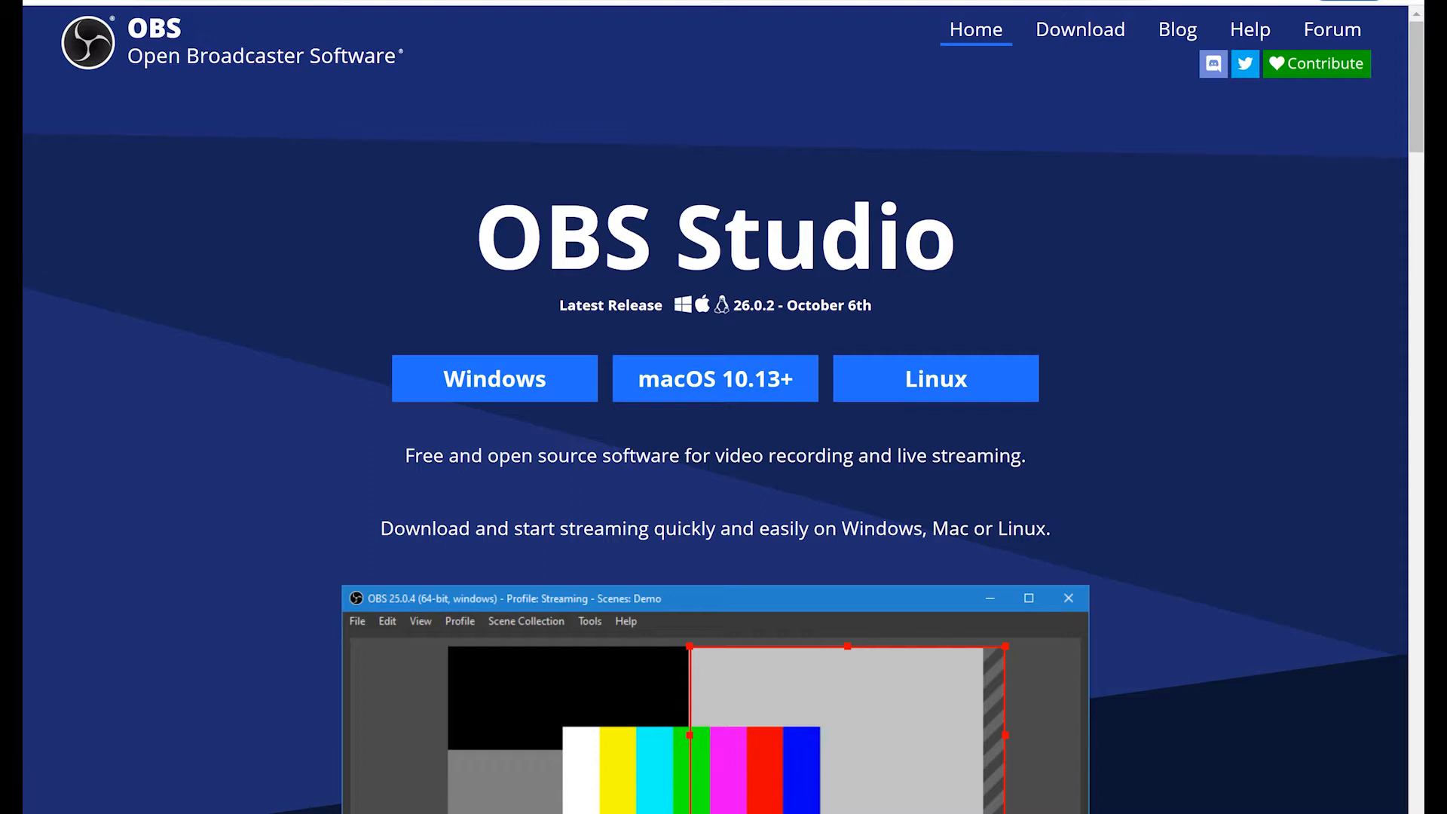
Step: Search for webex in a new browser tab, go to the Webex site's sign-in options, and reposition the Webex Meetings desktop window
click(274, 1)
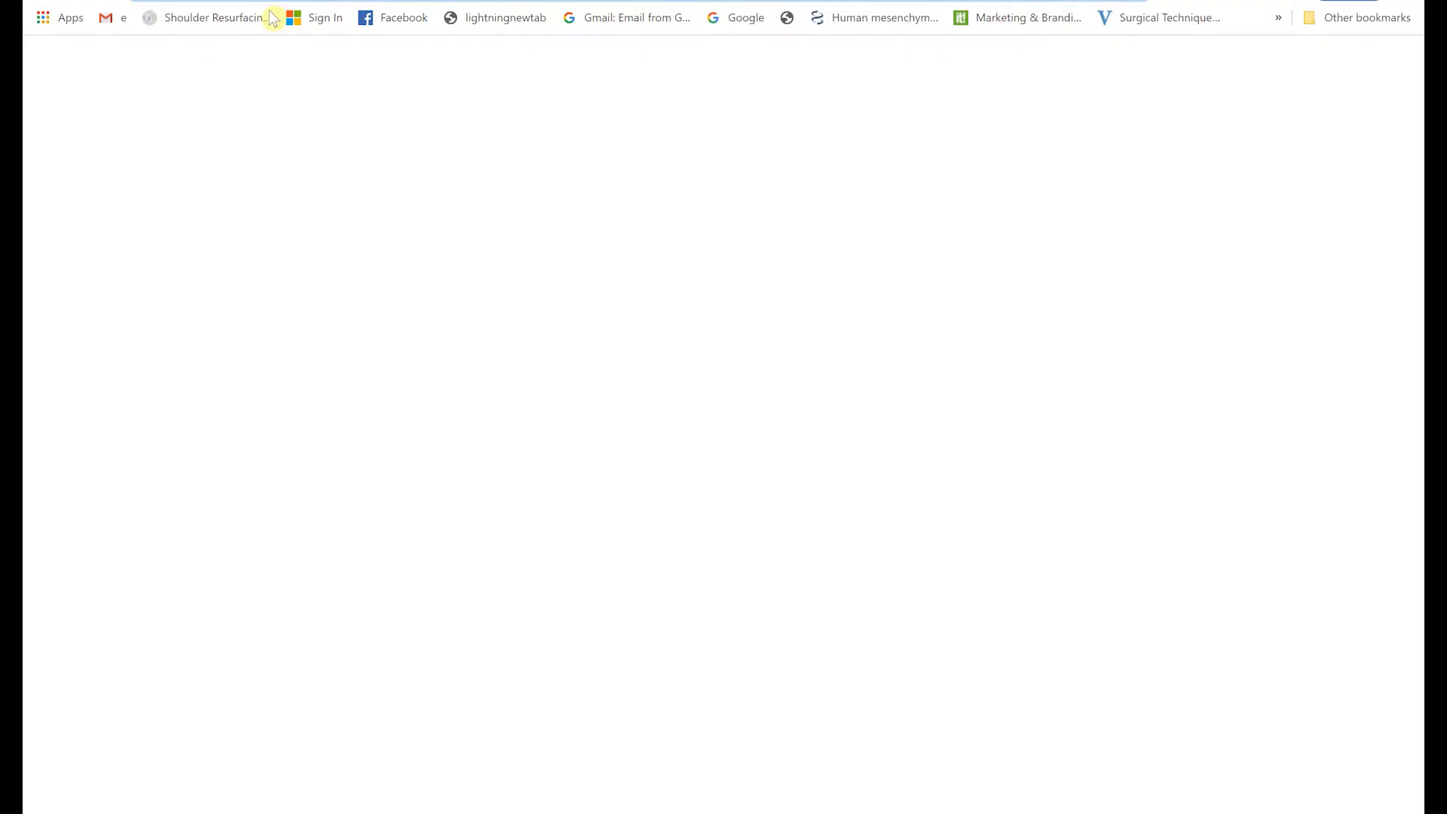
text(webex)
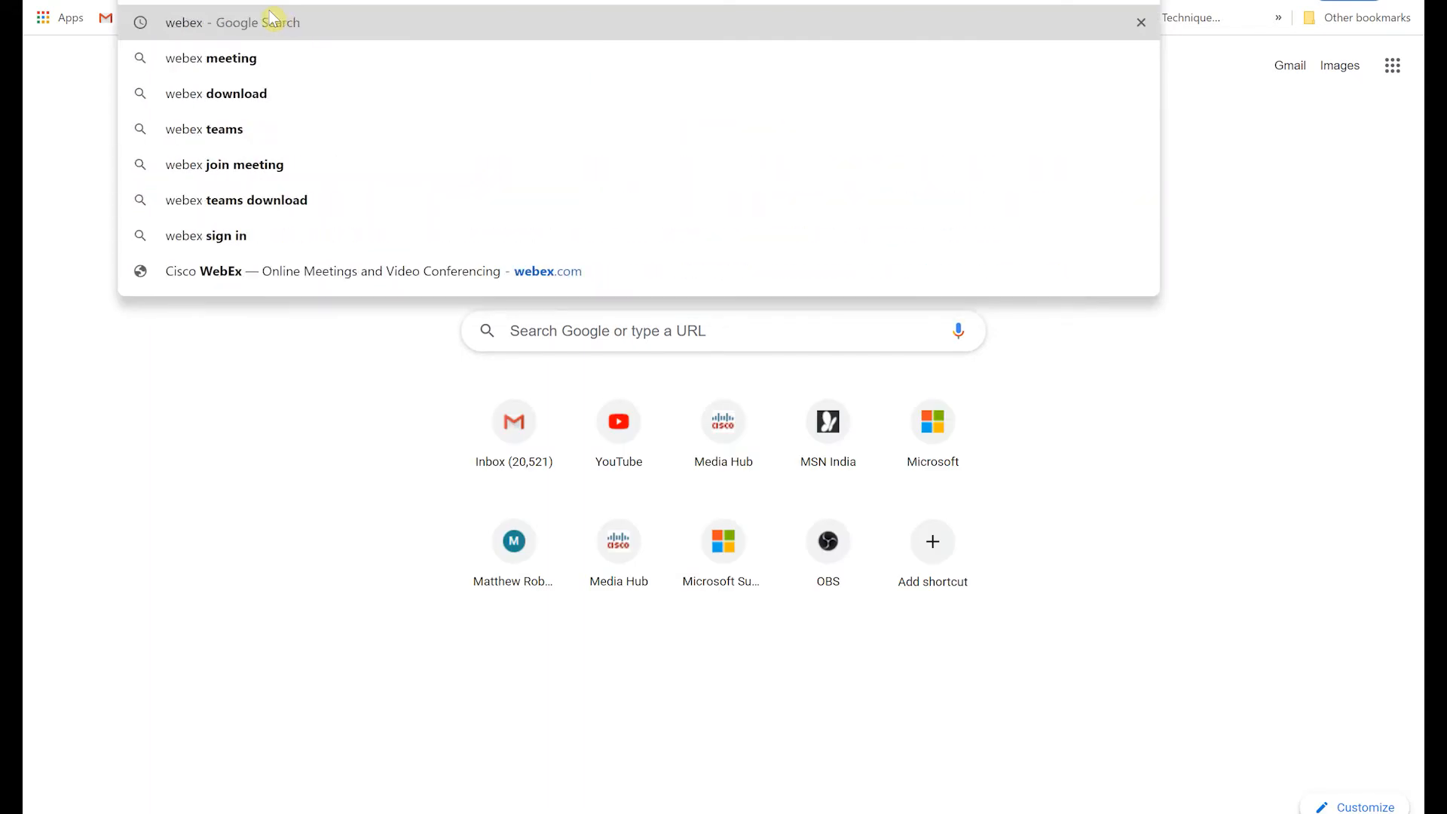
click(290, 23)
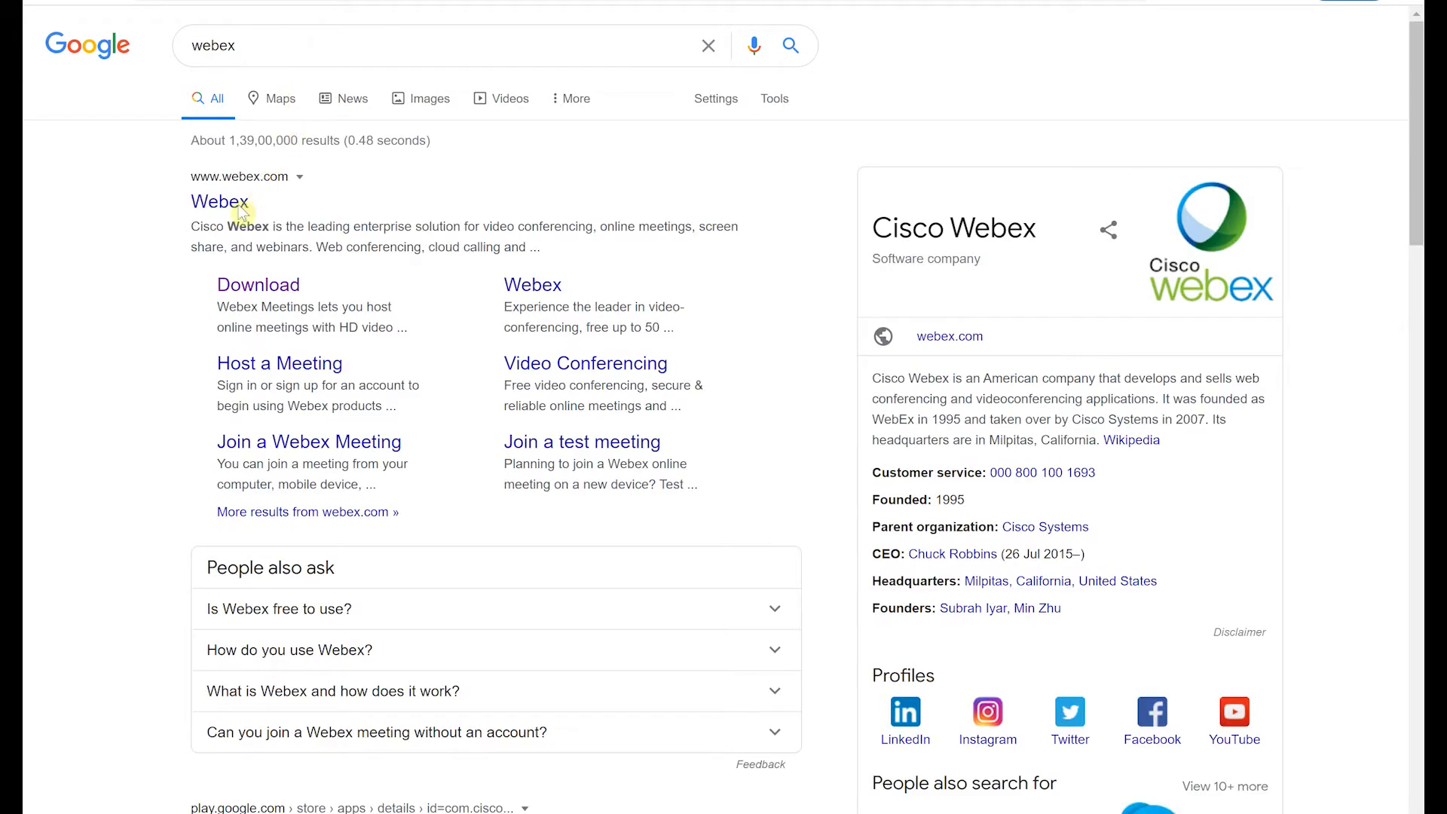
click(236, 215)
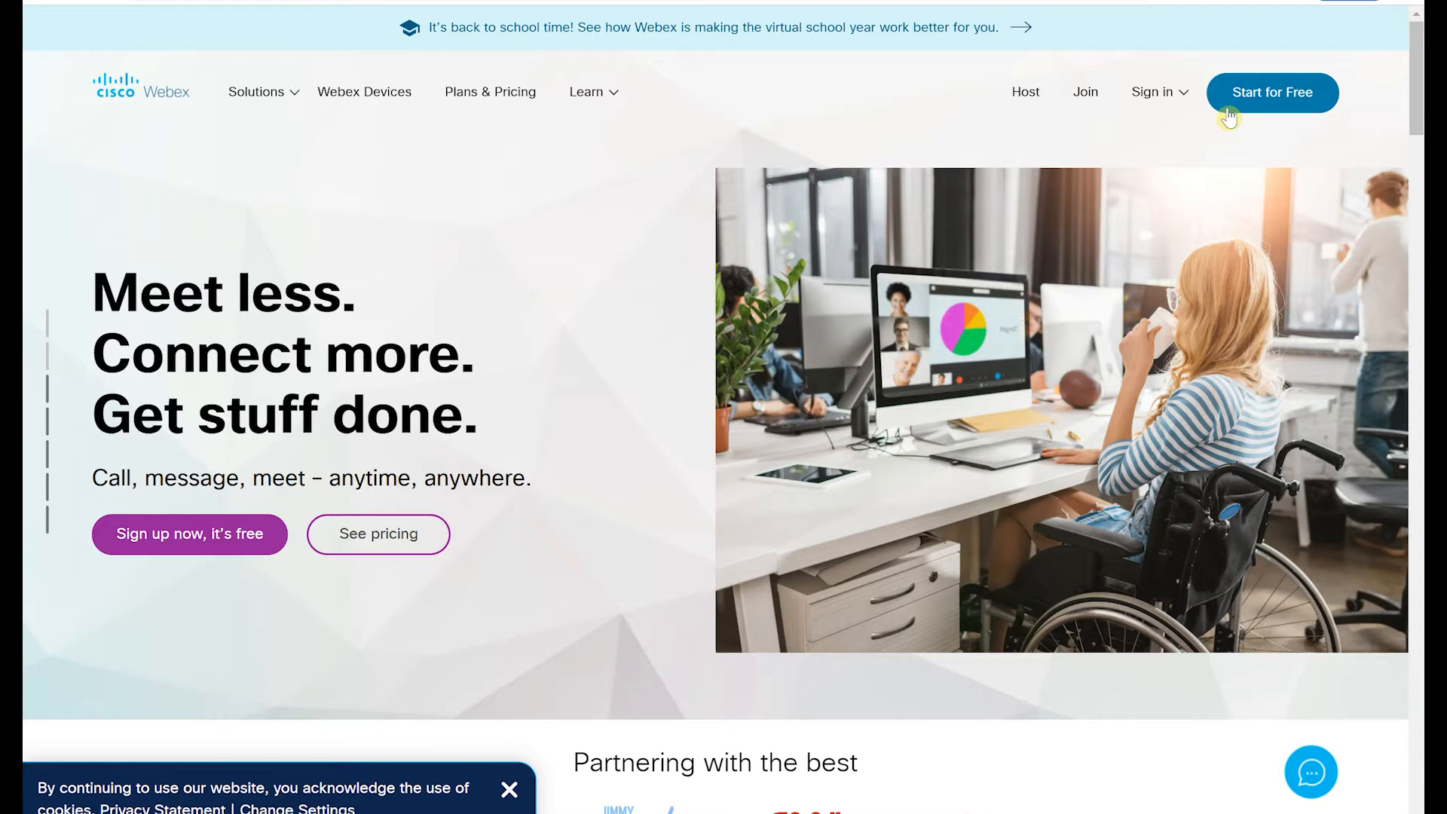
click(1156, 94)
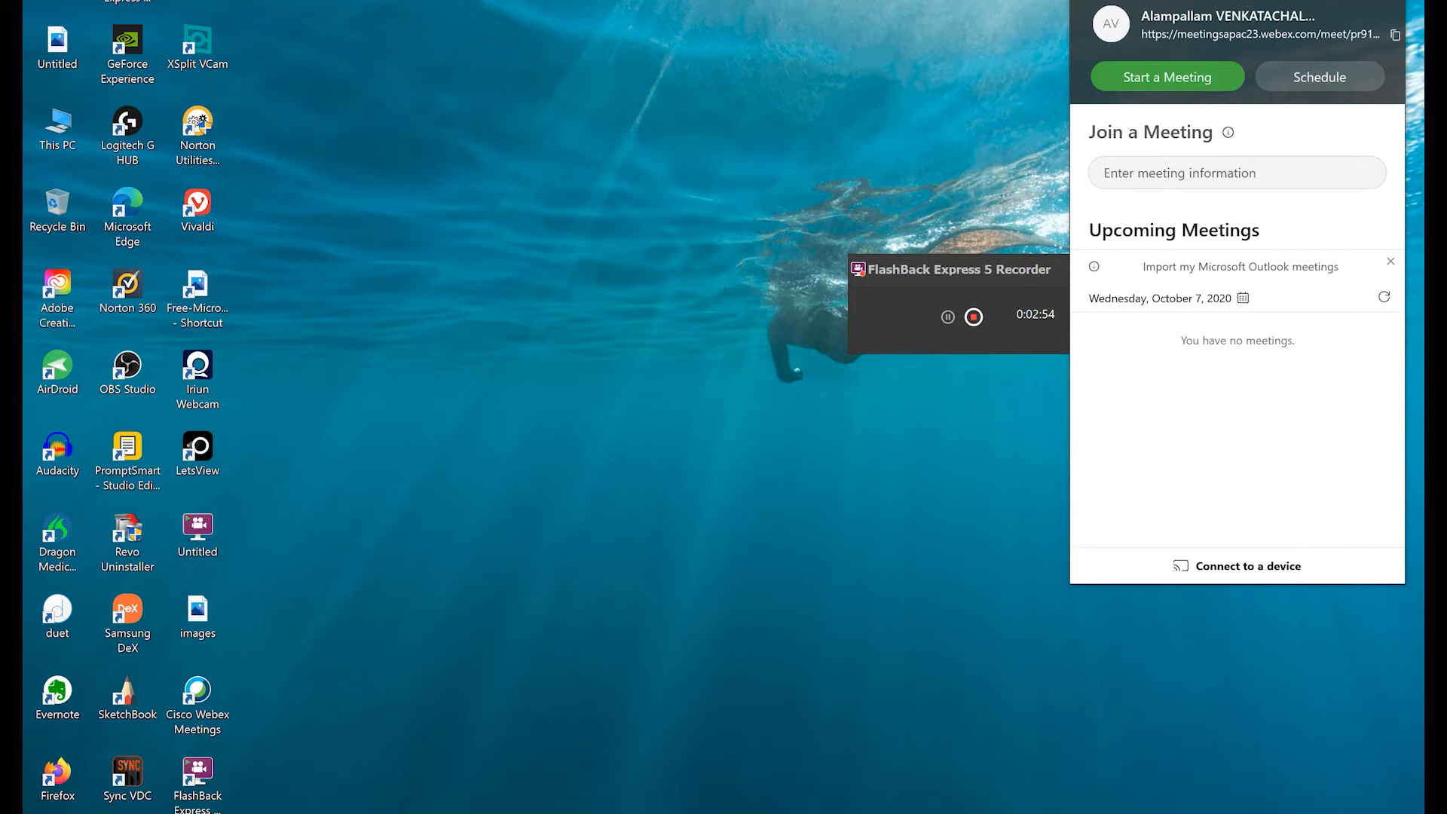
drag(1237, 1, 1065, 0)
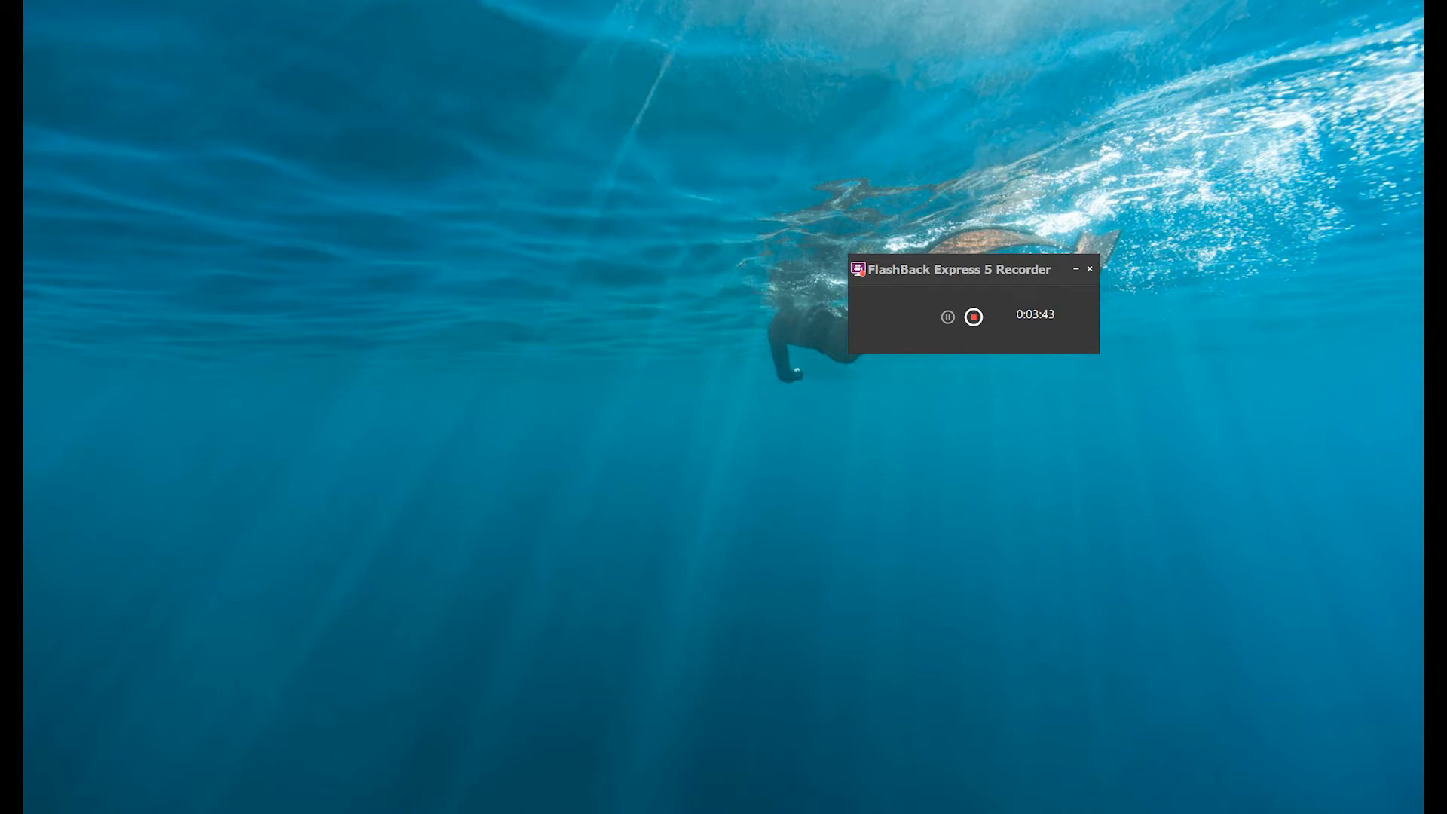
Step: Launch Paint from the system search and maximize its window
key(super+s)
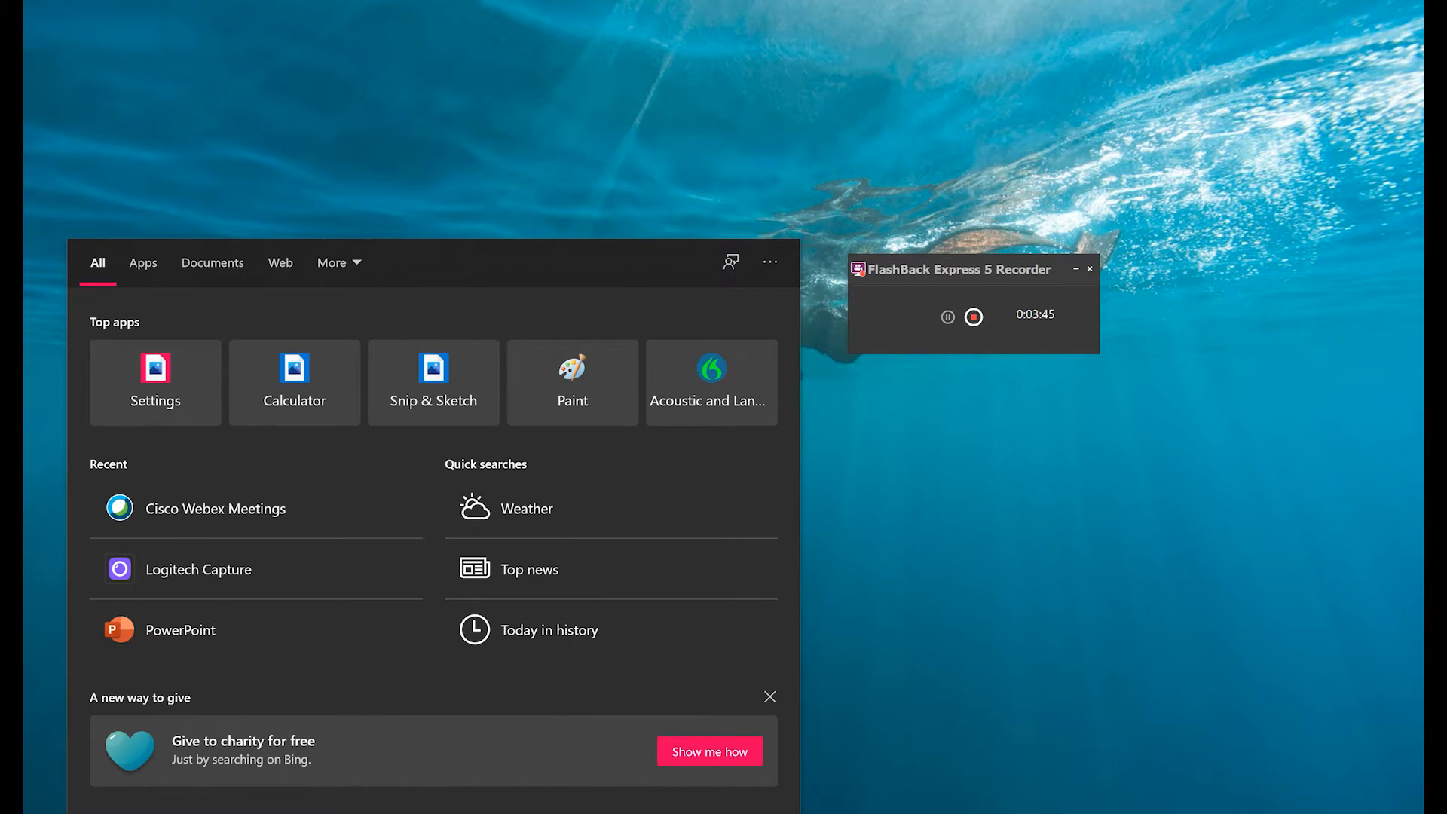
text(paint)
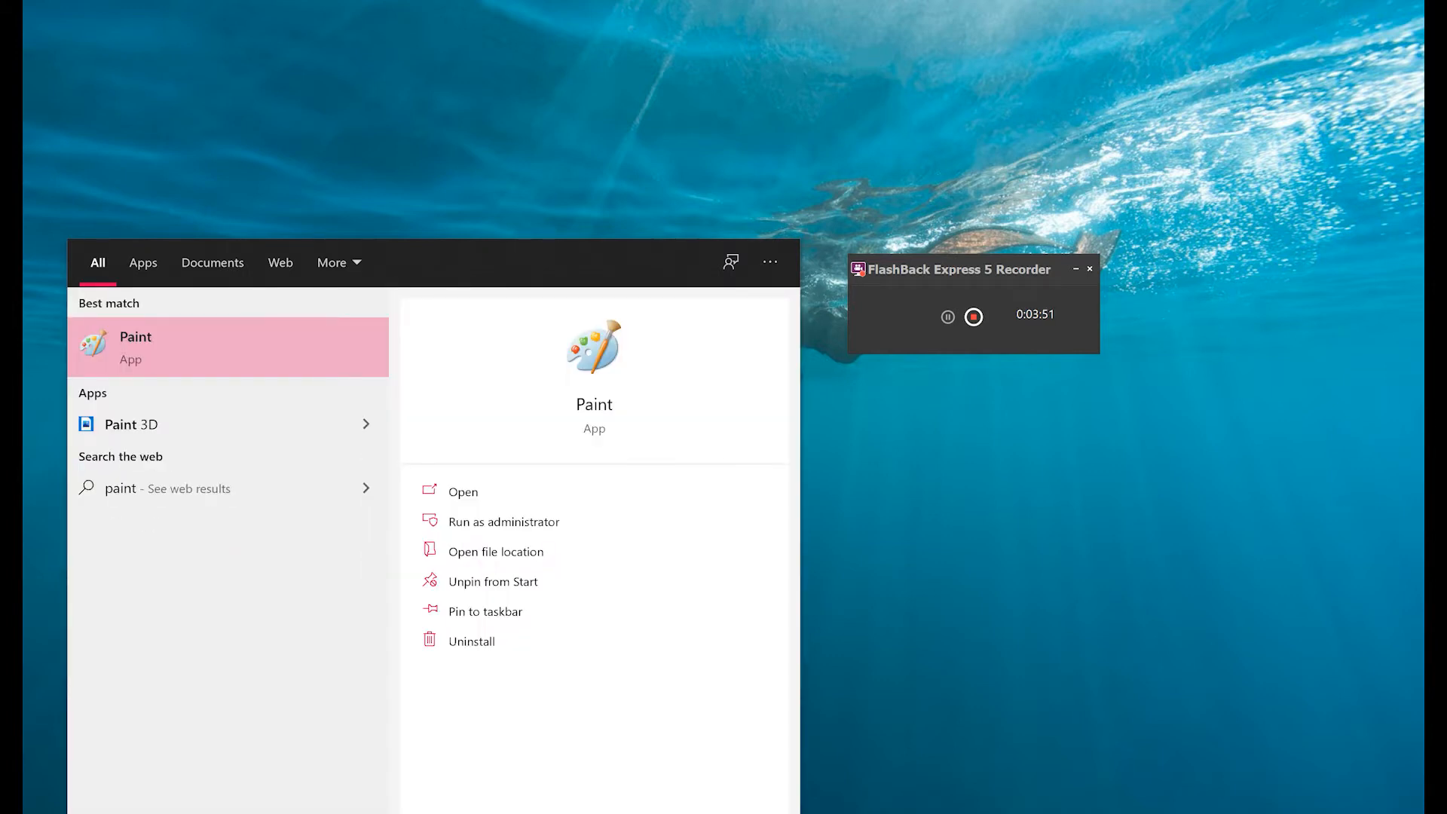
click(501, 497)
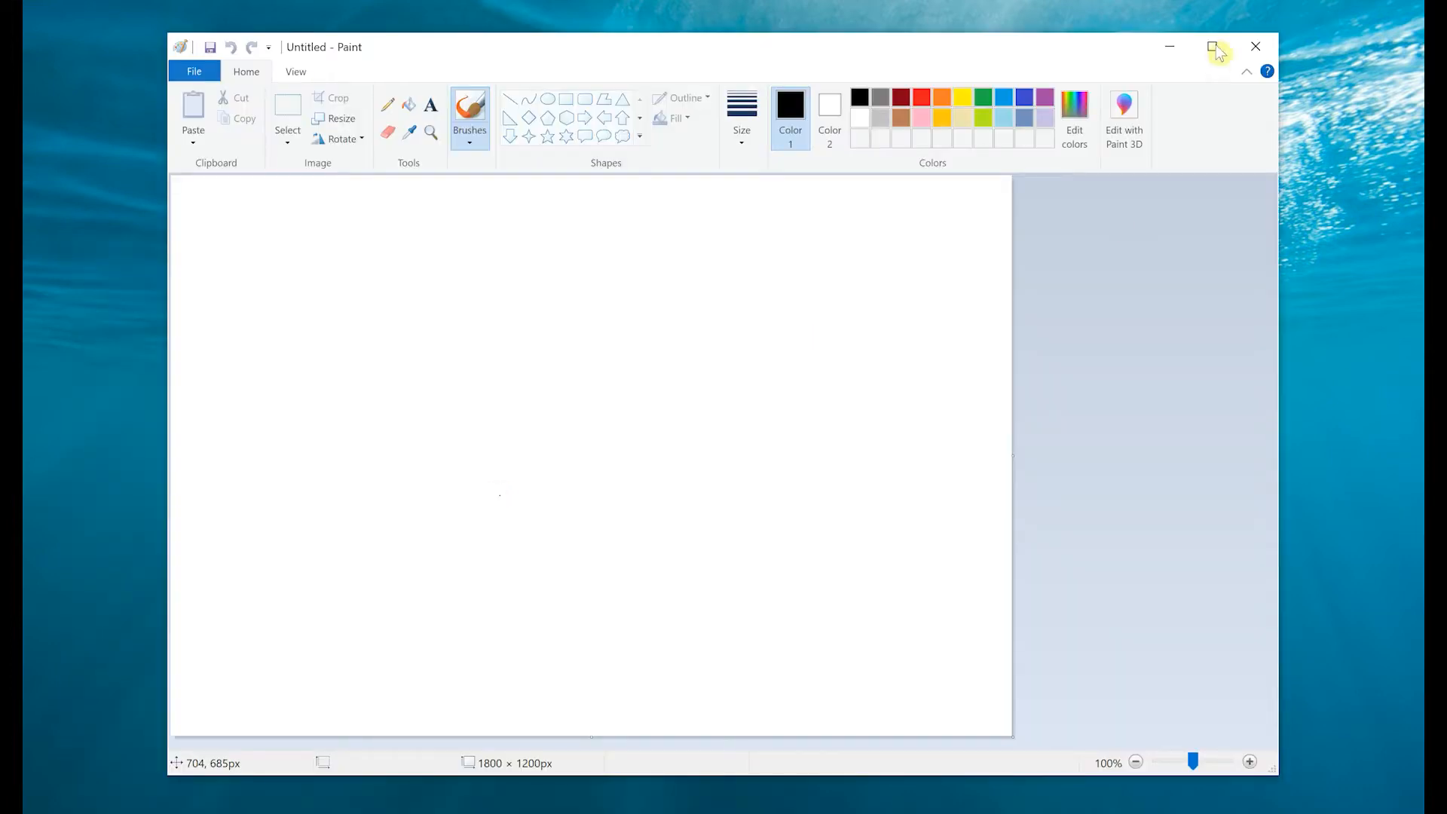
click(1213, 48)
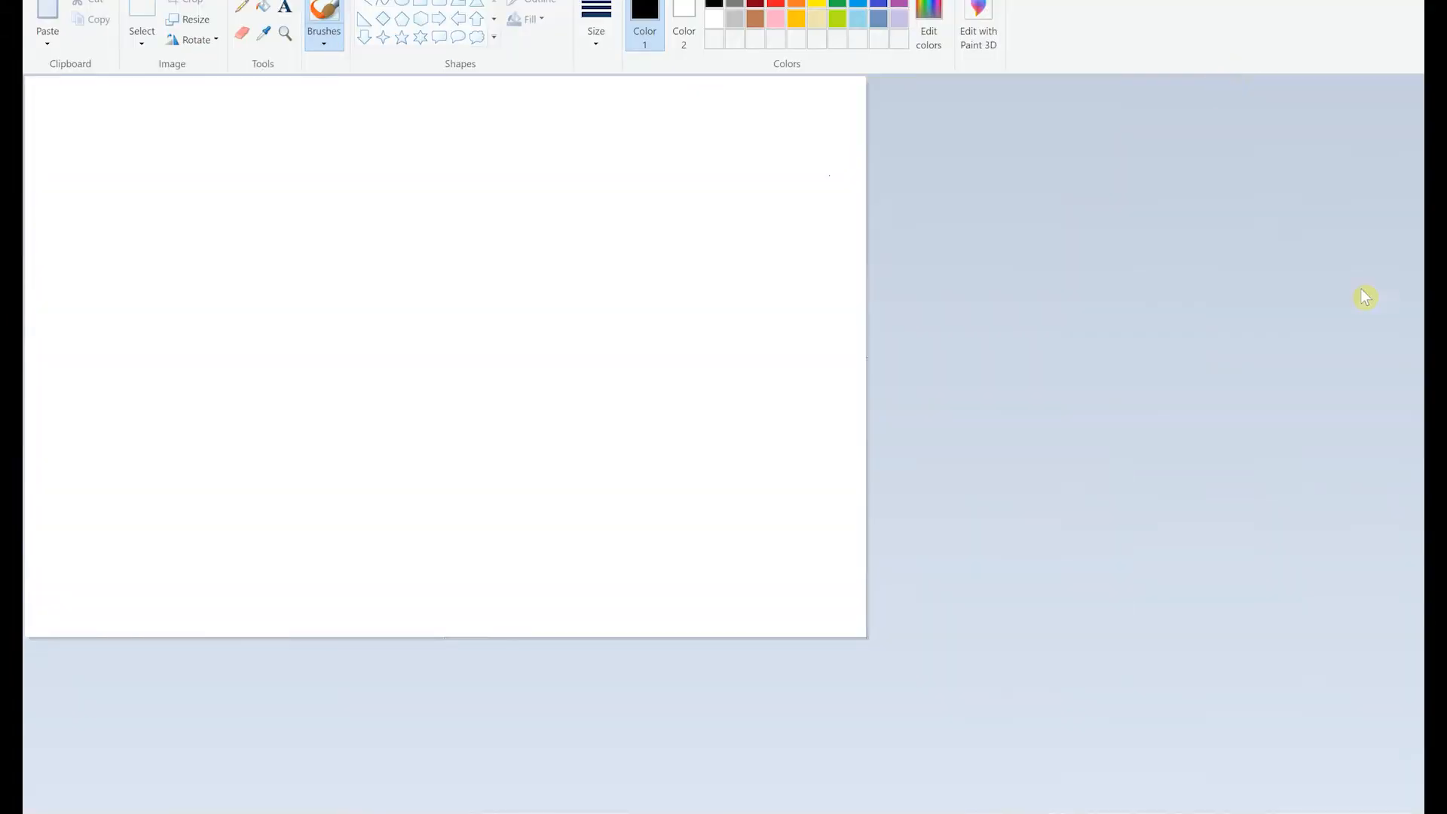
Step: Fill the whole blank canvas with green as the foreground color
click(844, 4)
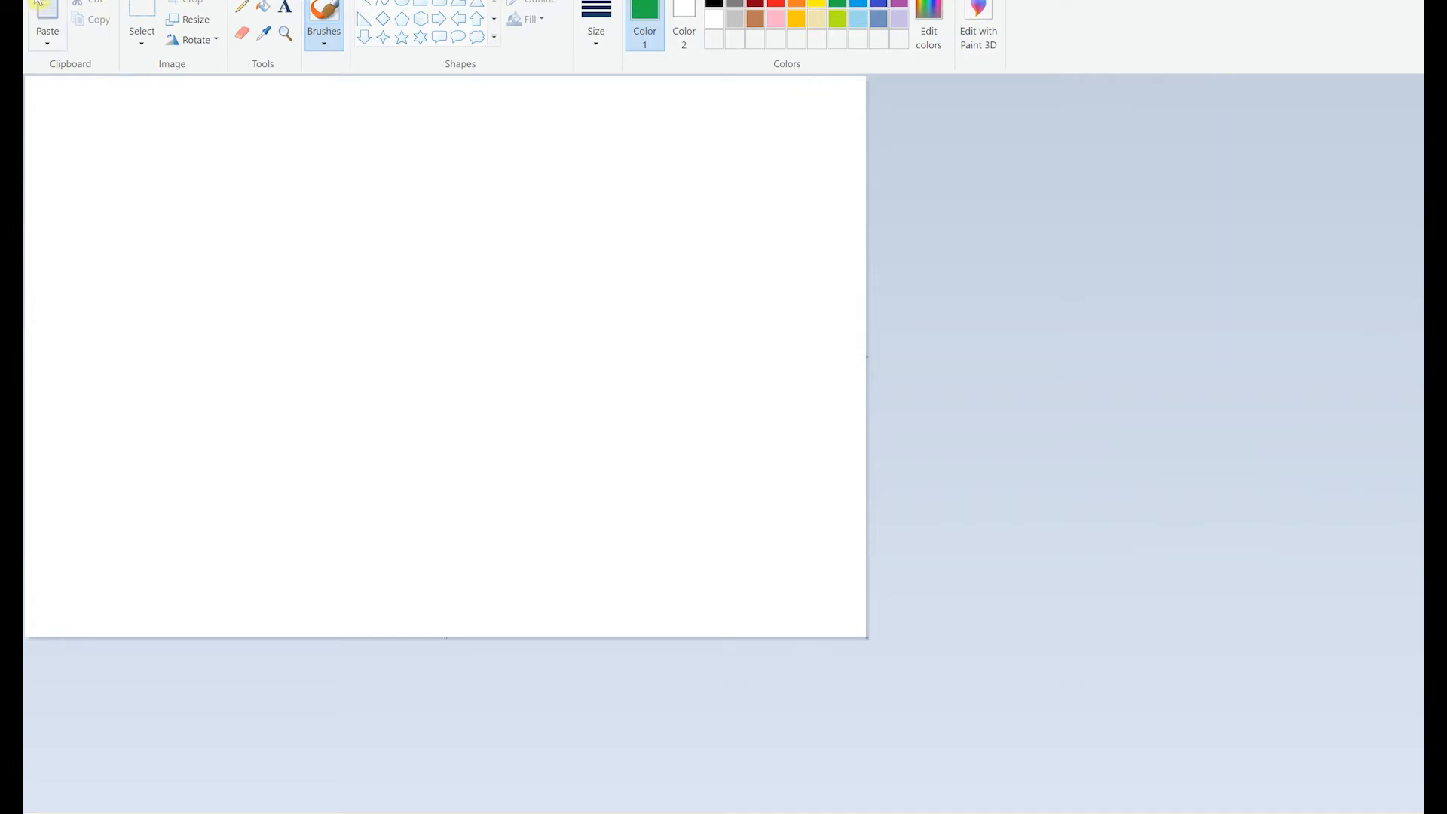
click(261, 7)
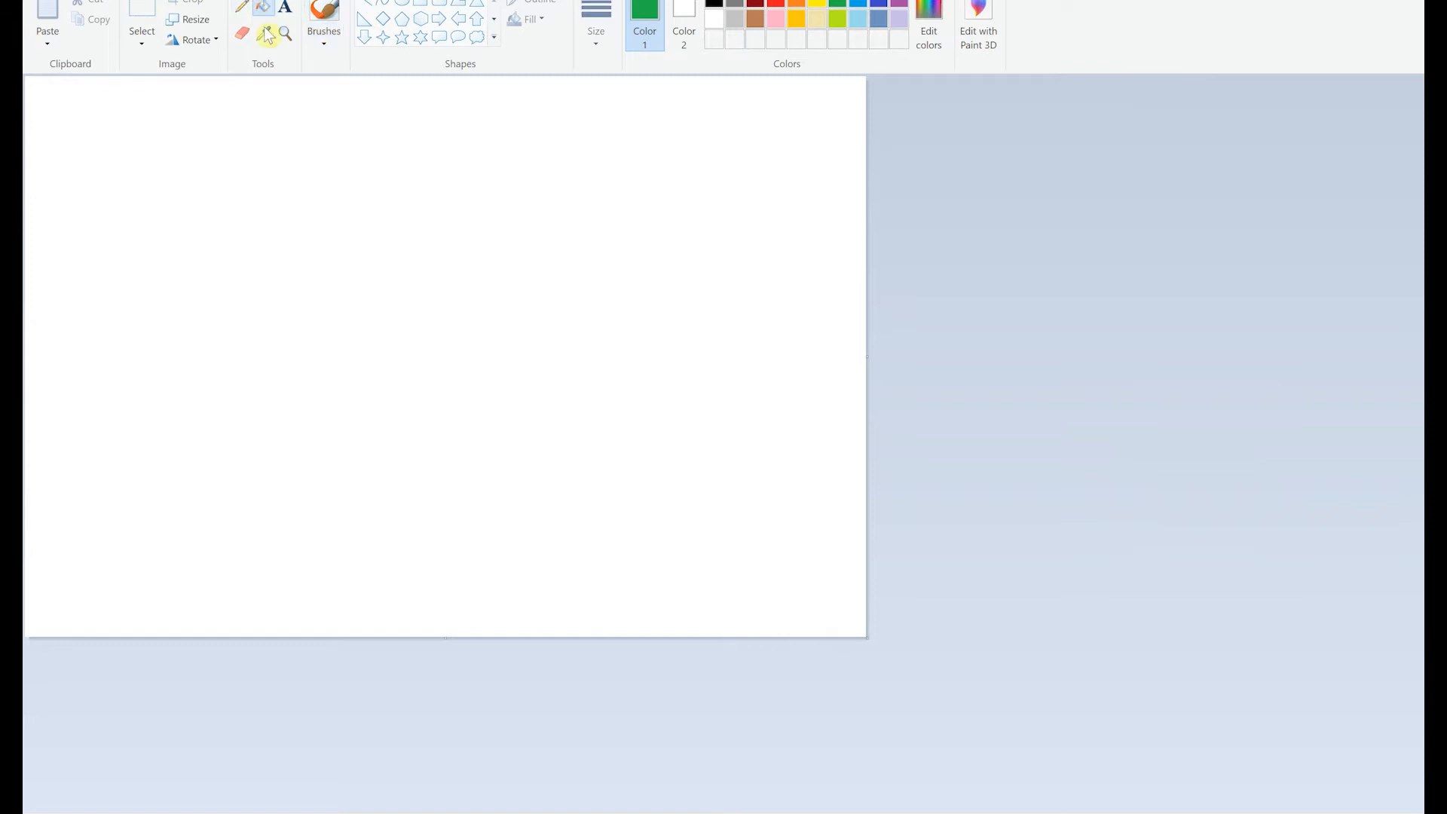
click(297, 142)
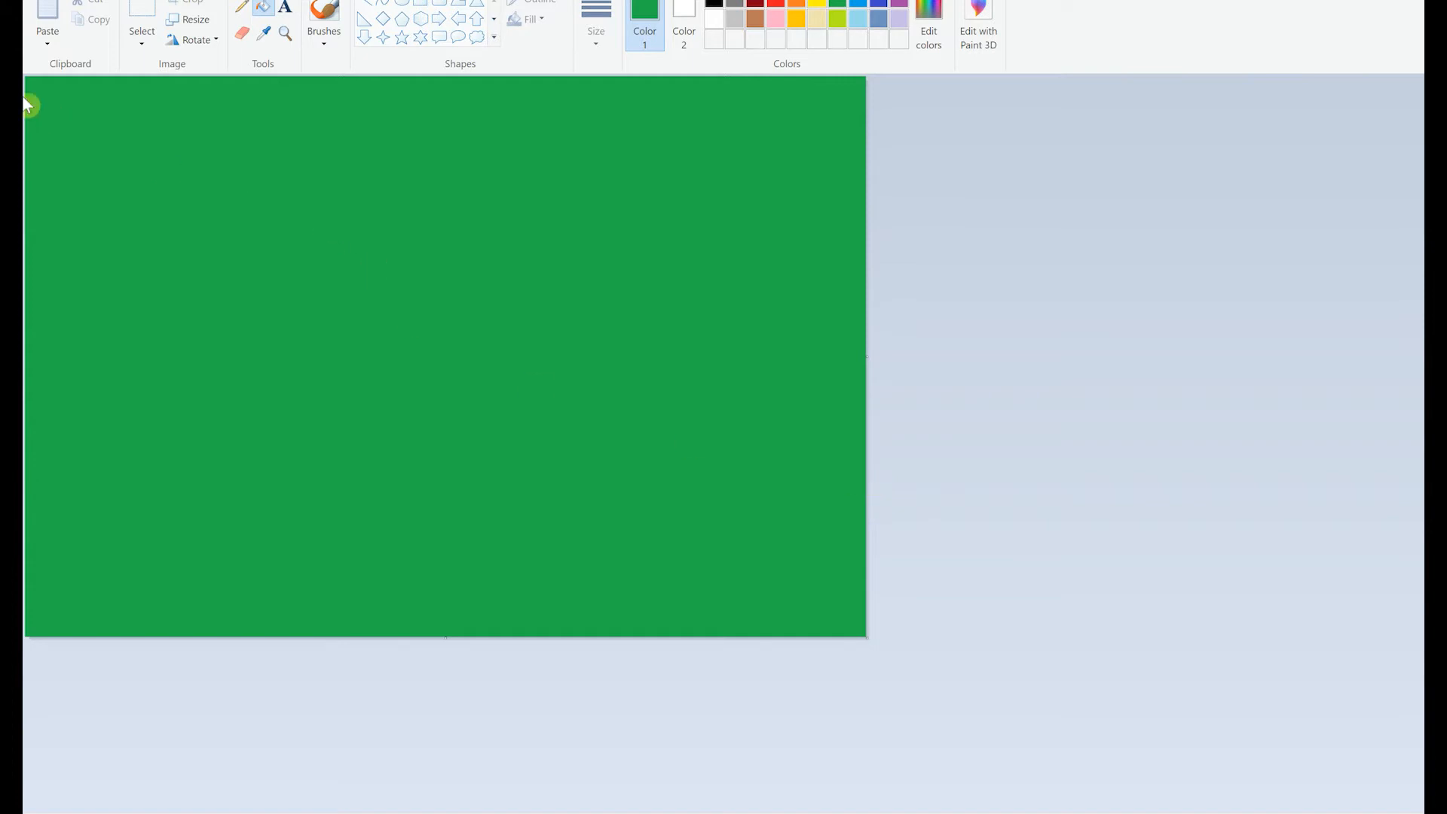
Step: Save the green image to the Desktop as a PNG file named "grenn screen"
click(45, 0)
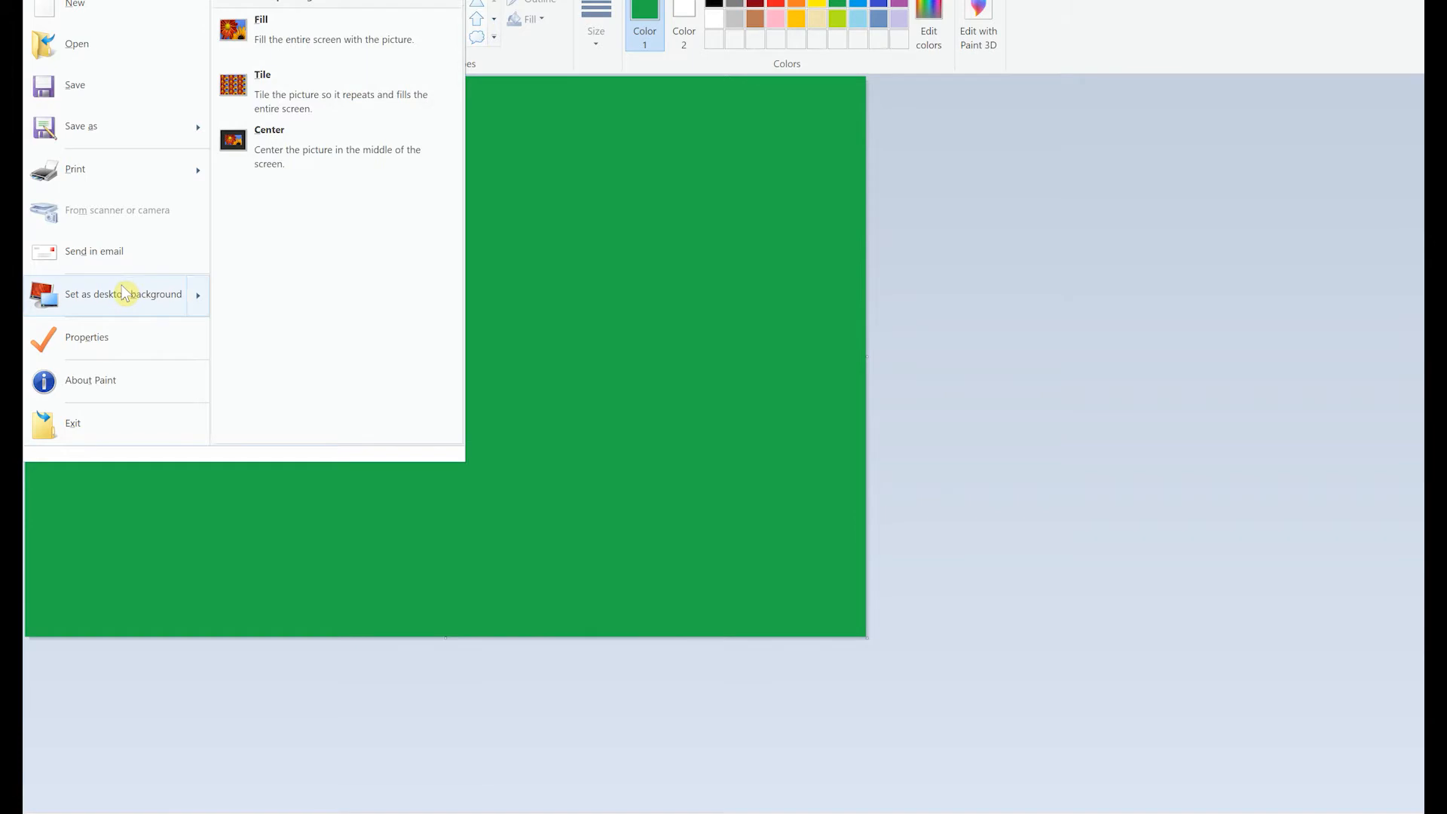
click(77, 127)
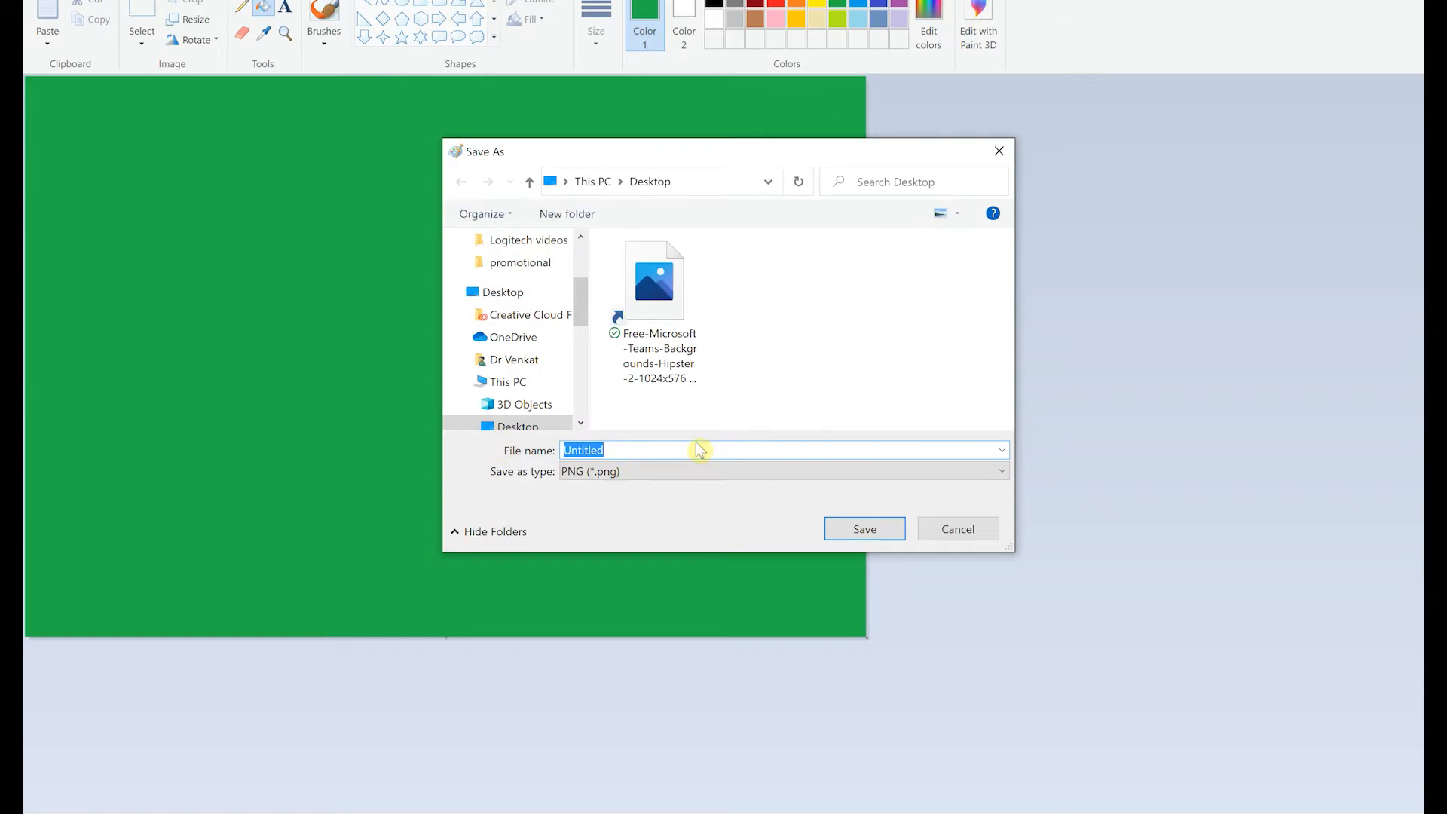
text(gr)
text(e)
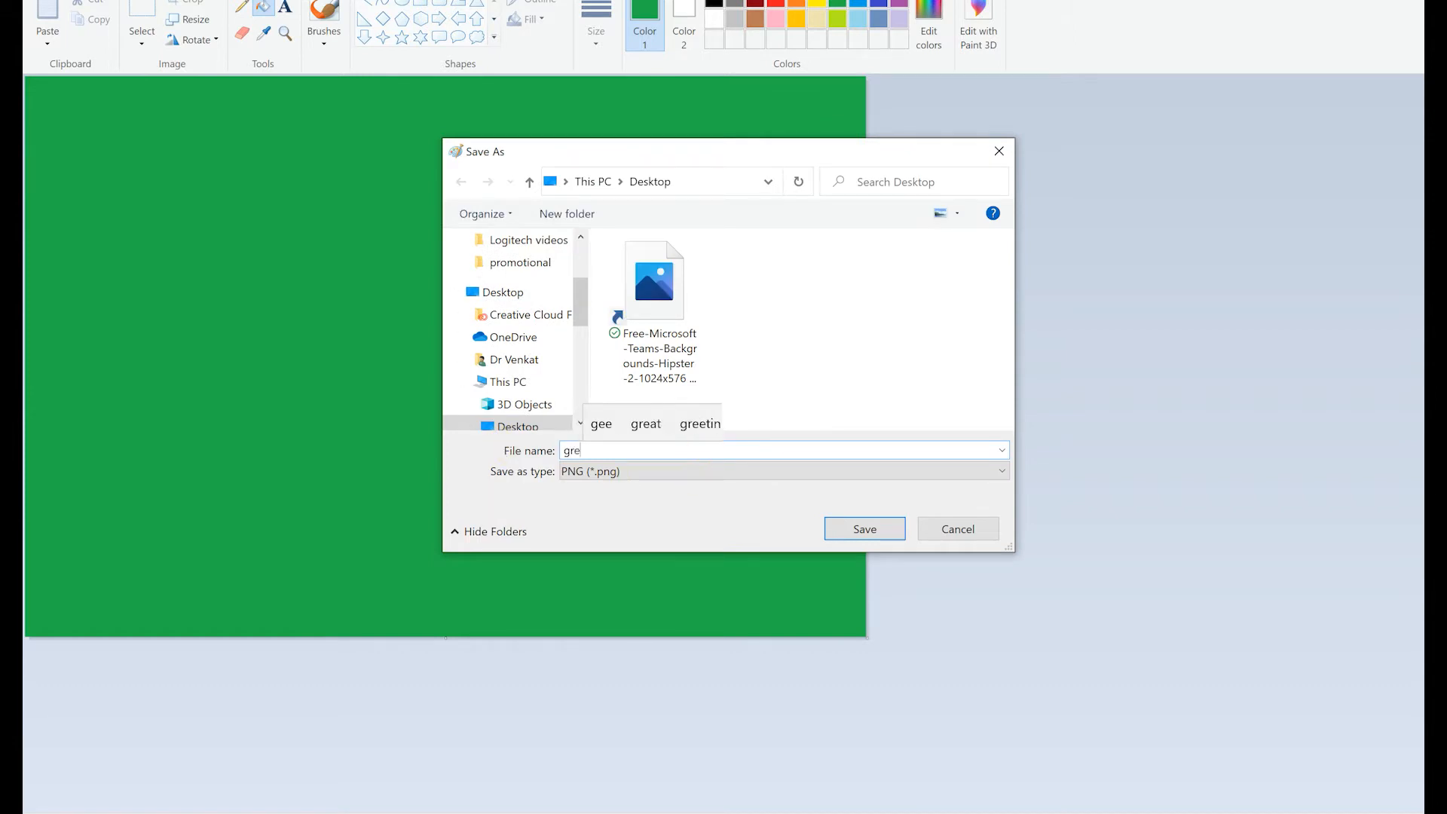
text(nn screen)
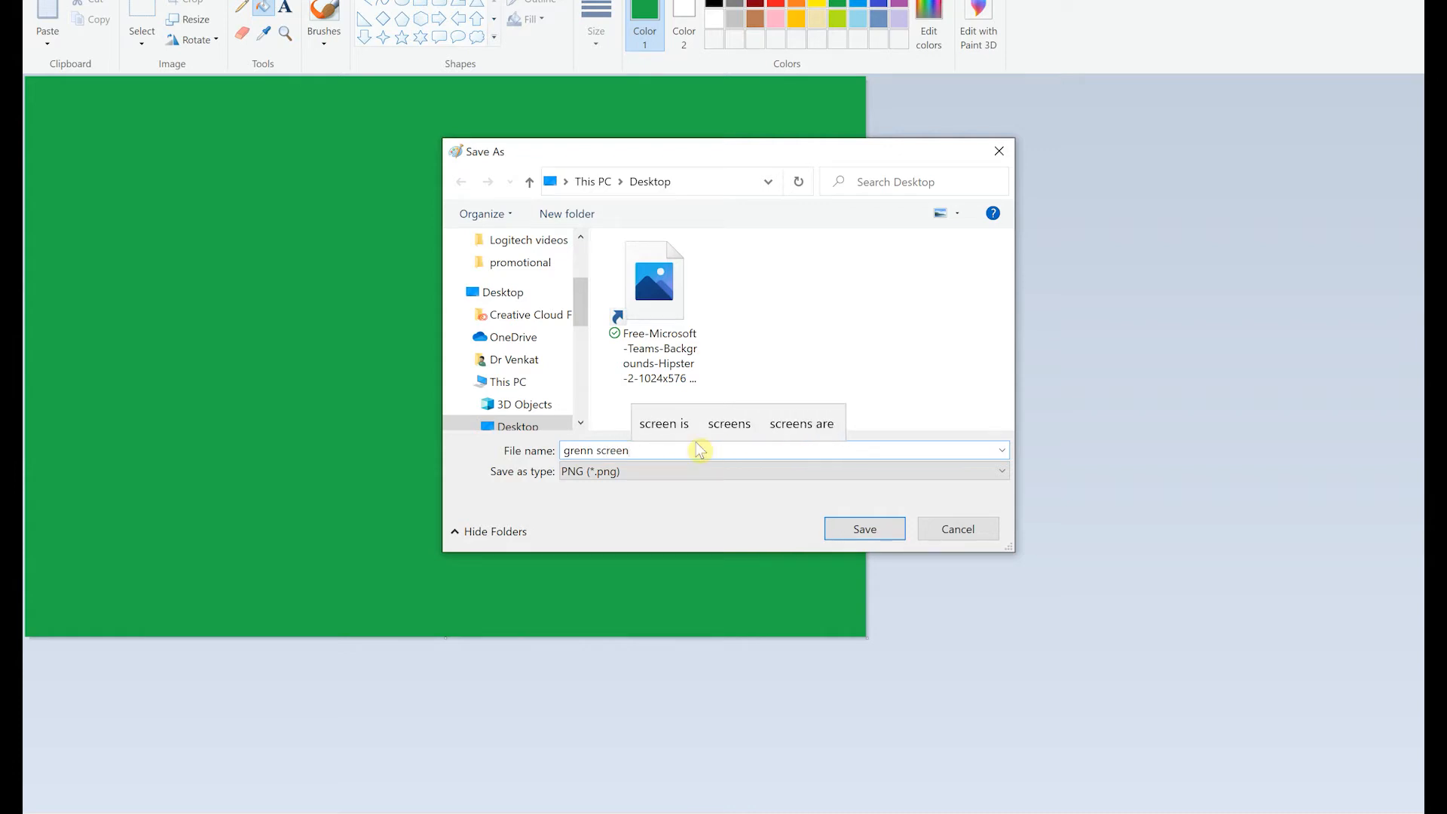
click(867, 533)
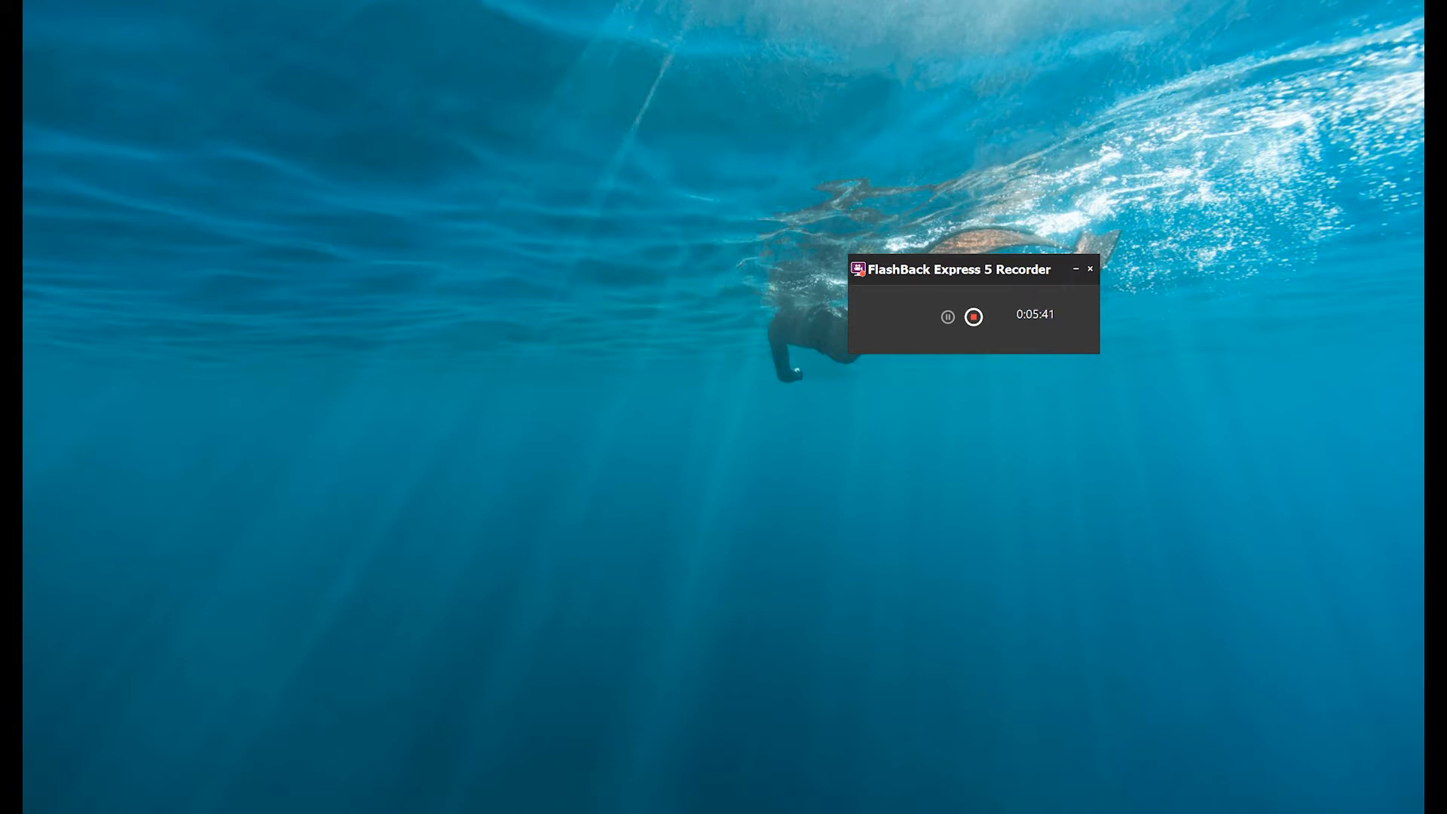
Step: Launch Cisco Webex Meetings from the system search and start a meeting in the personal room
key(super+s)
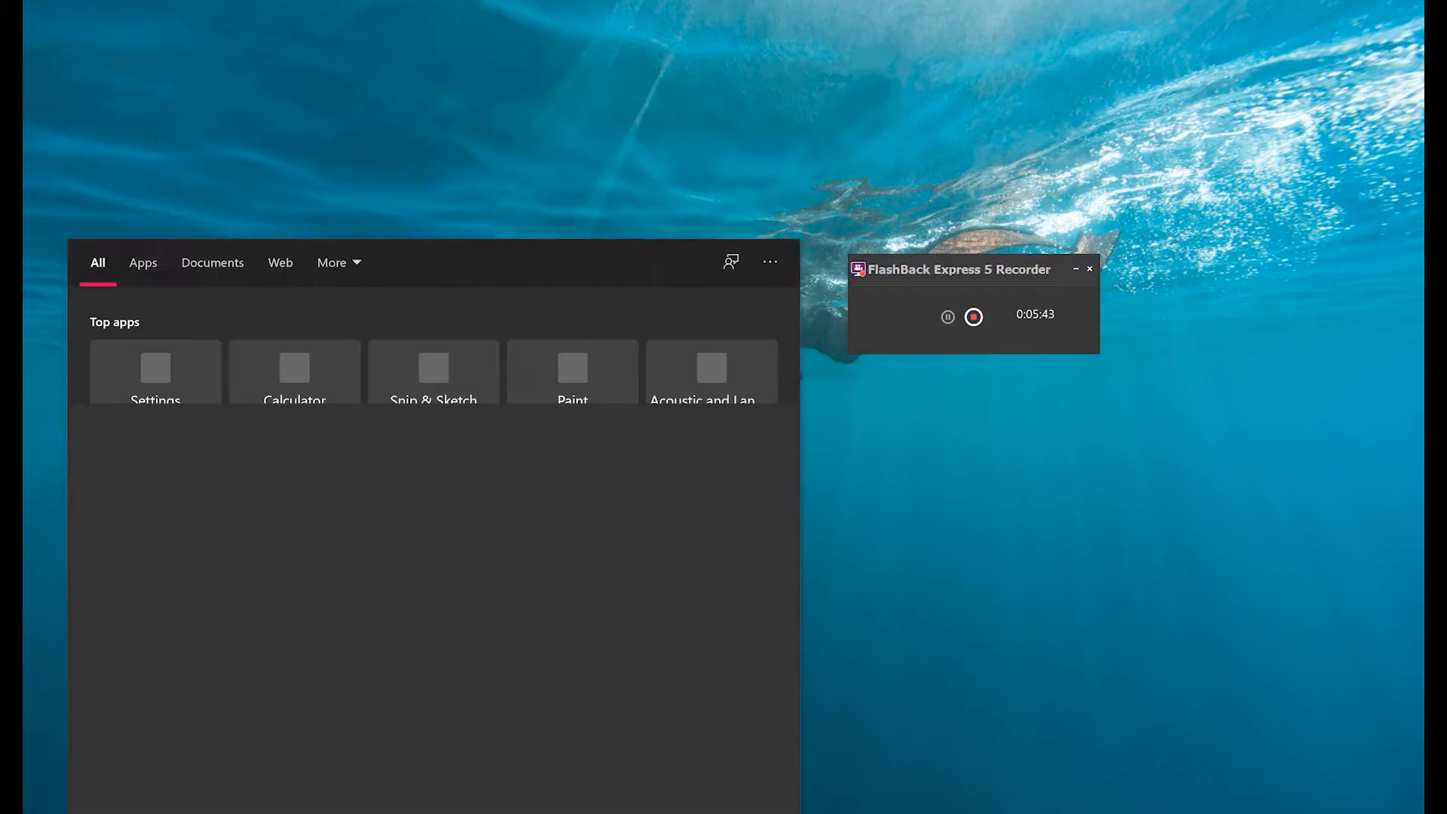
text(webex)
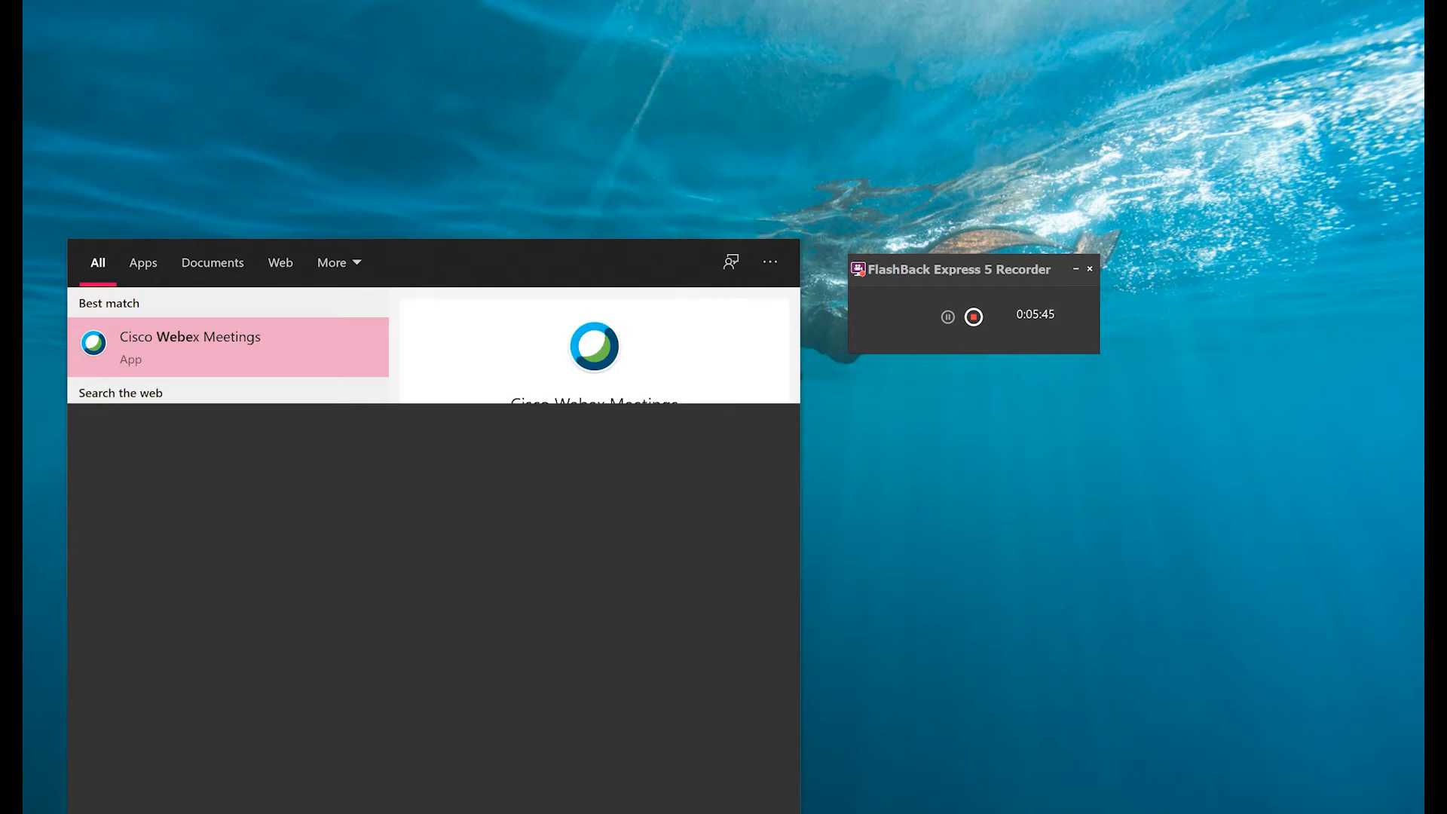
click(148, 336)
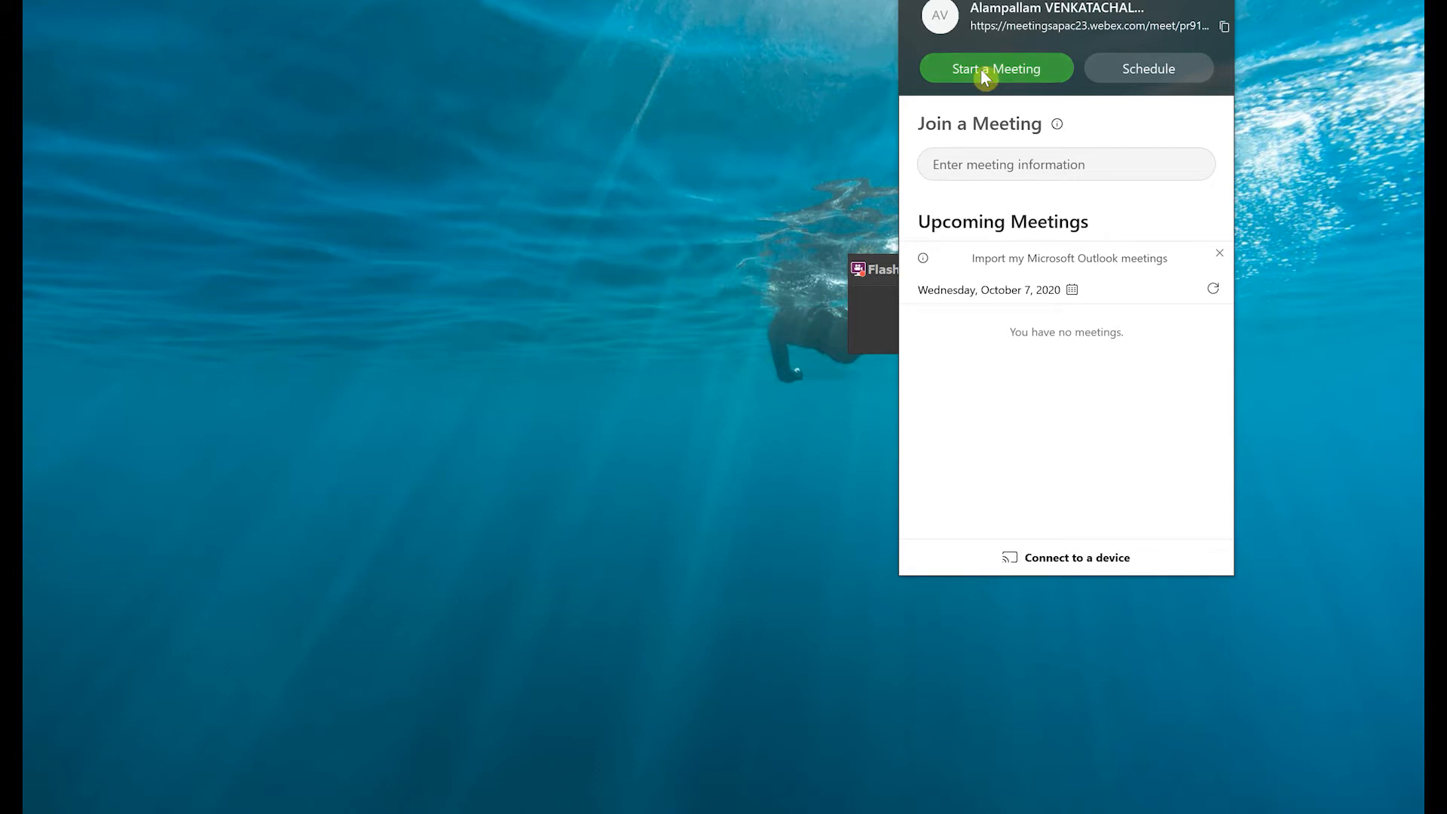
click(980, 69)
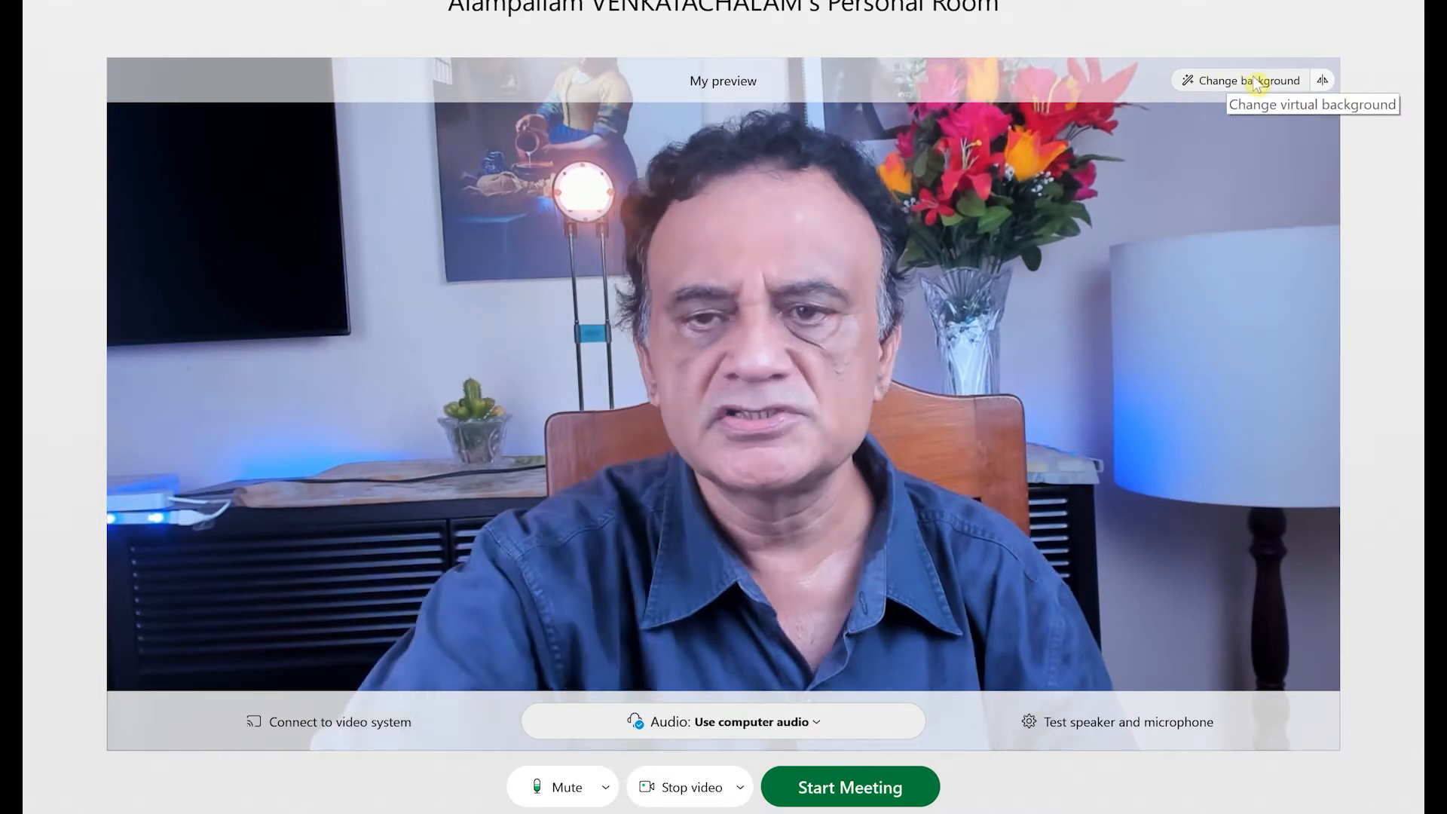
Step: Turn on mirror view for the self-view video and start adding a custom image as virtual background
click(1324, 81)
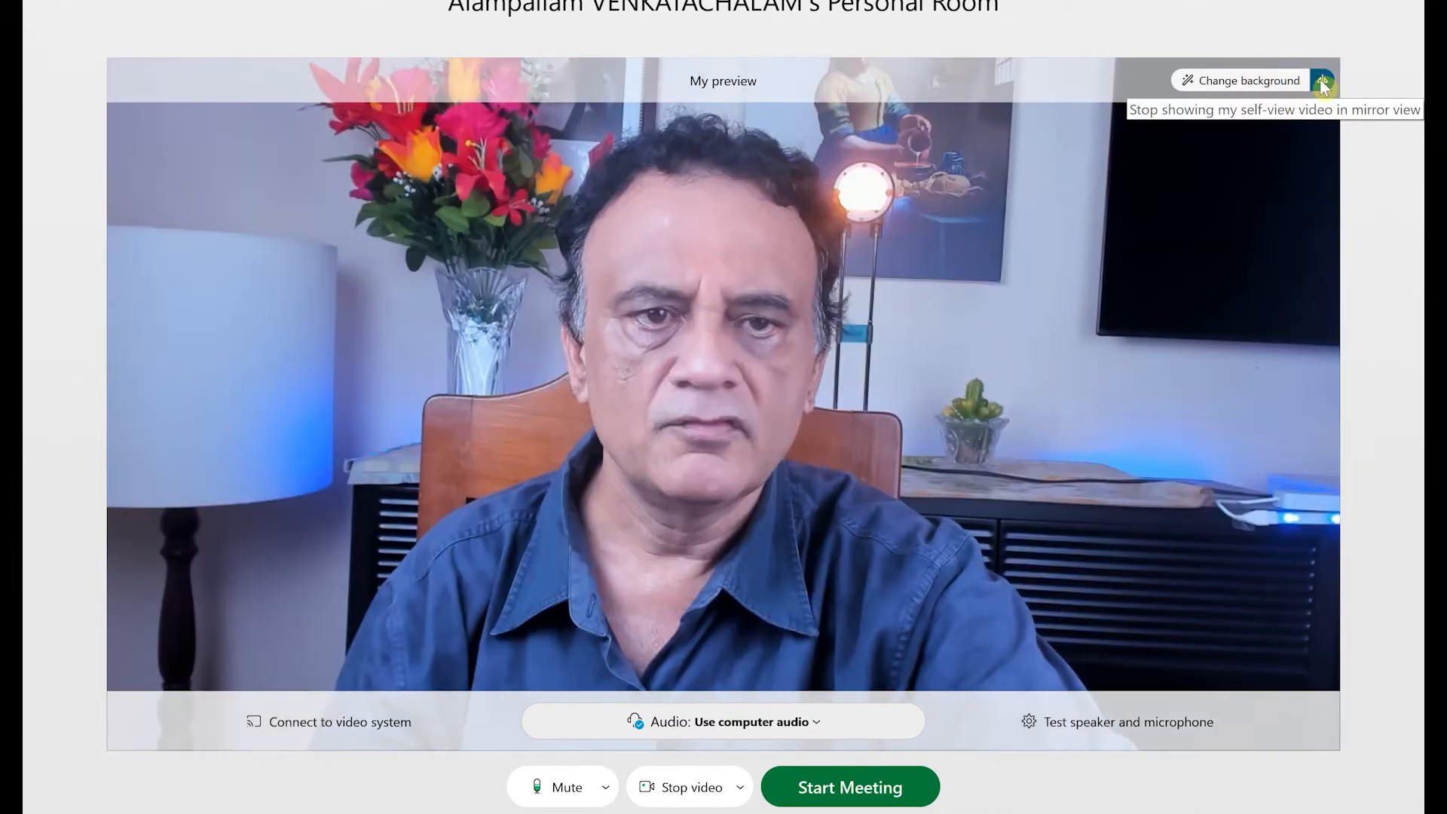
click(1278, 83)
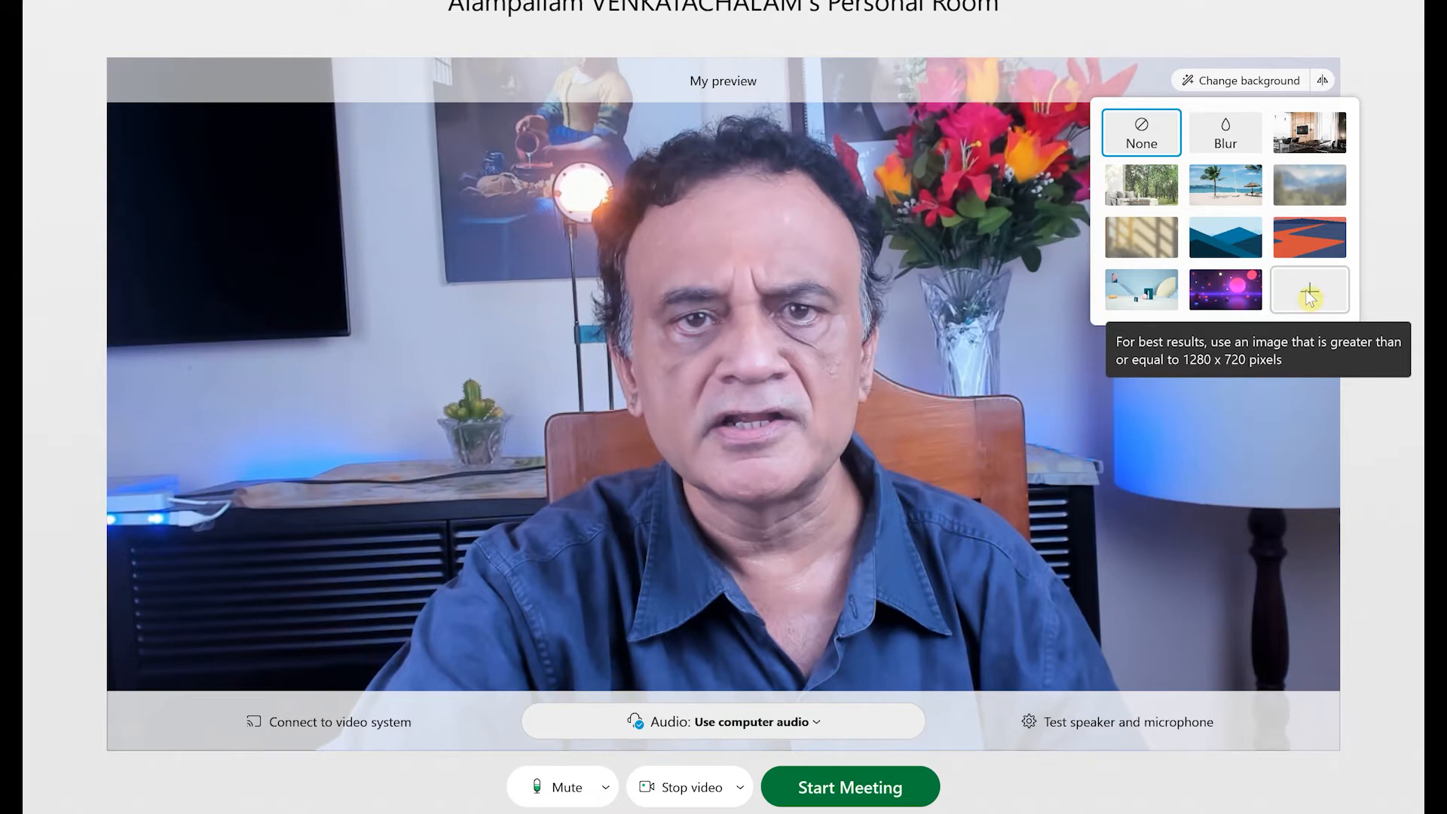
click(1310, 294)
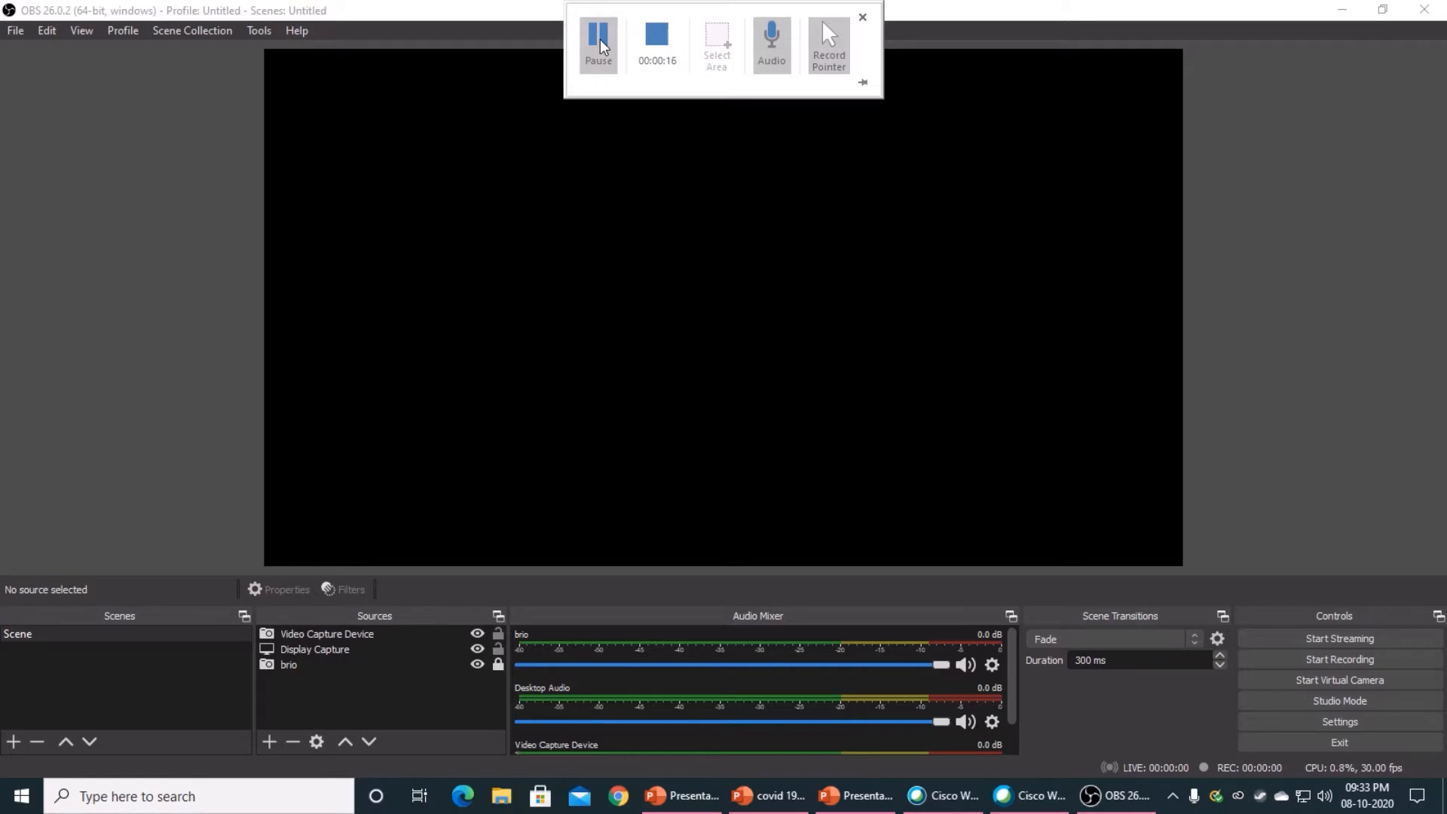
Step: Create a scene named Scene 2 and add a window capture source showing the [atmgr.exe] Cisco Webex Meetings window
click(14, 745)
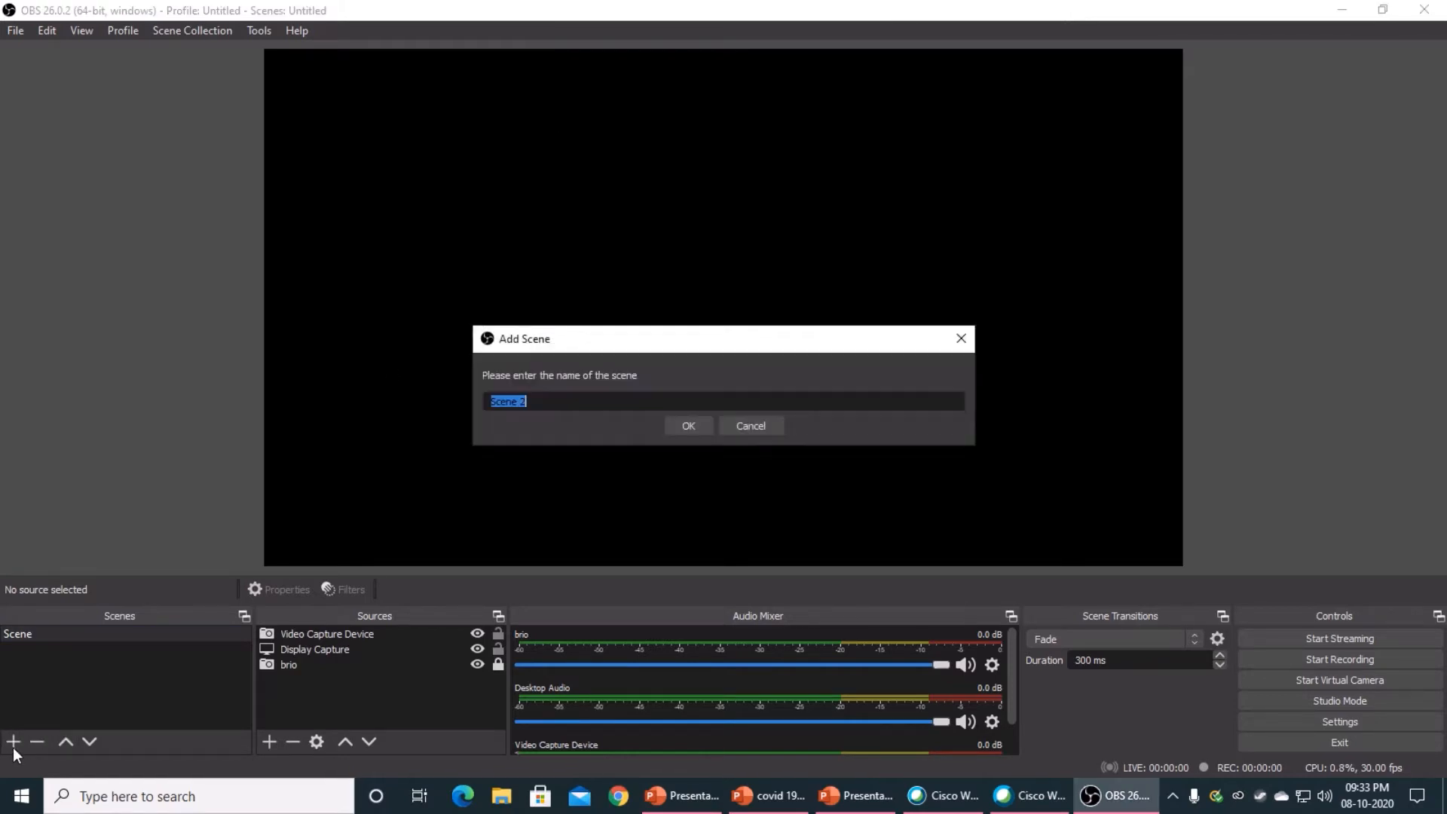
click(678, 427)
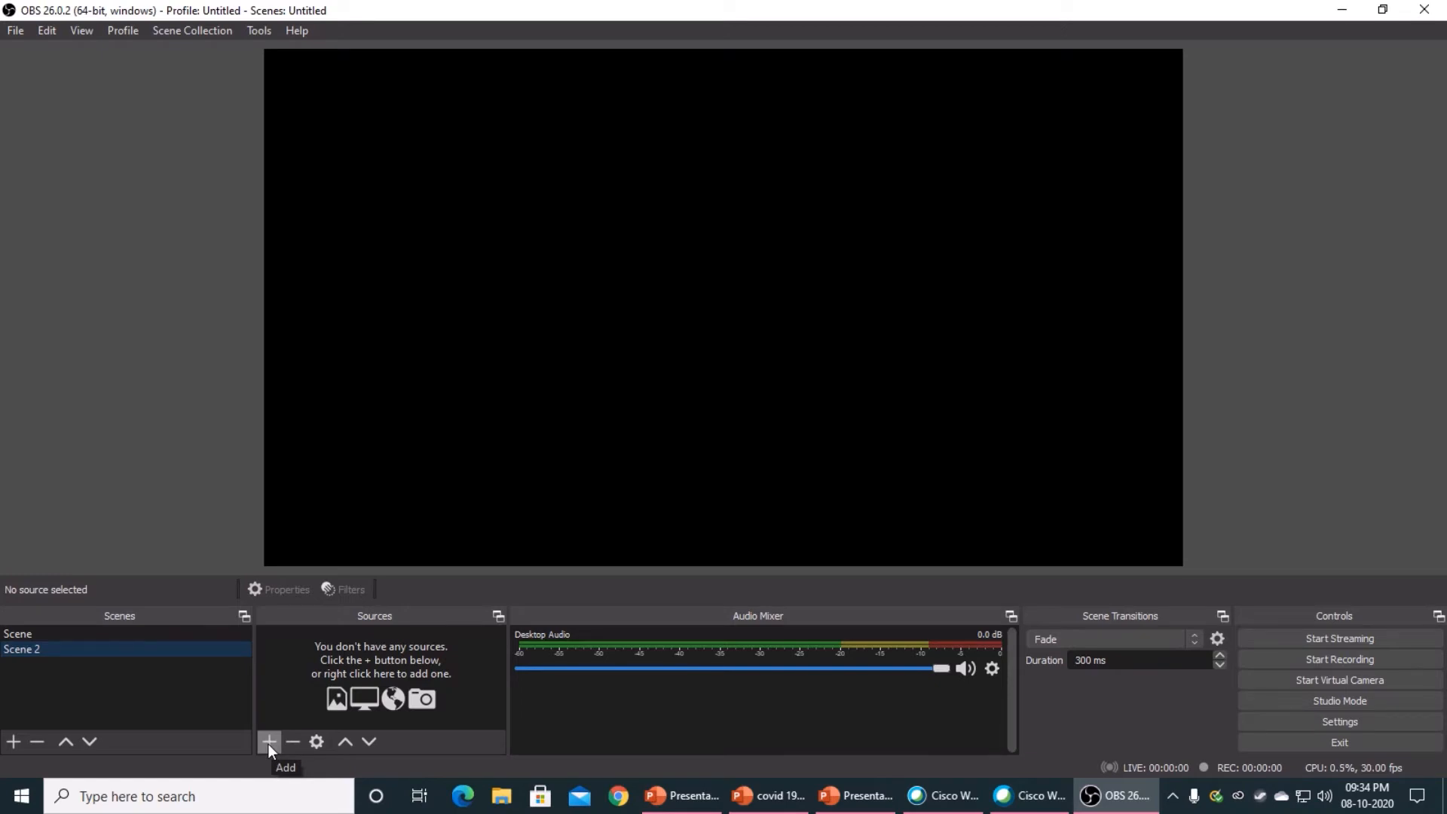
click(268, 743)
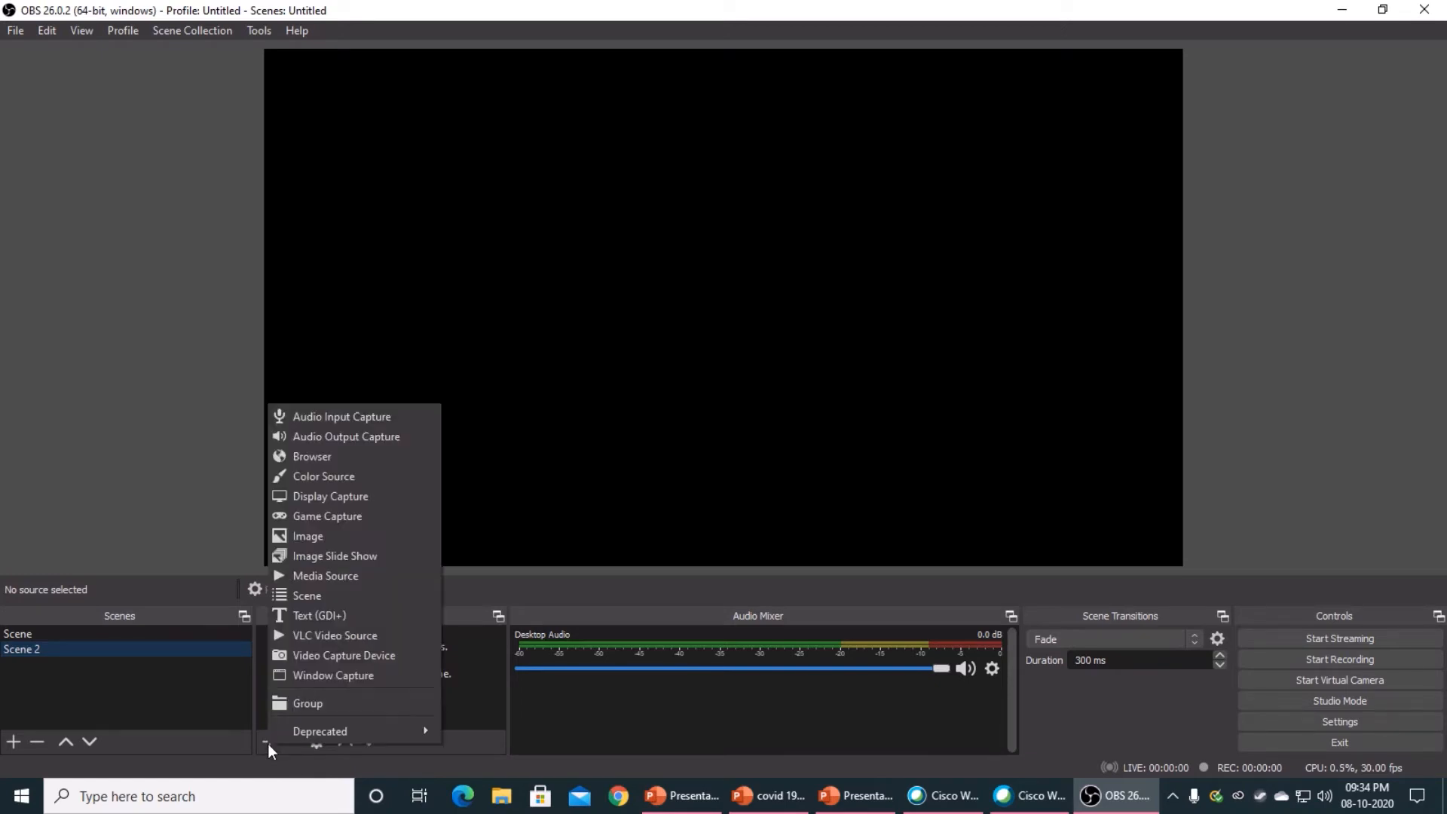
click(301, 674)
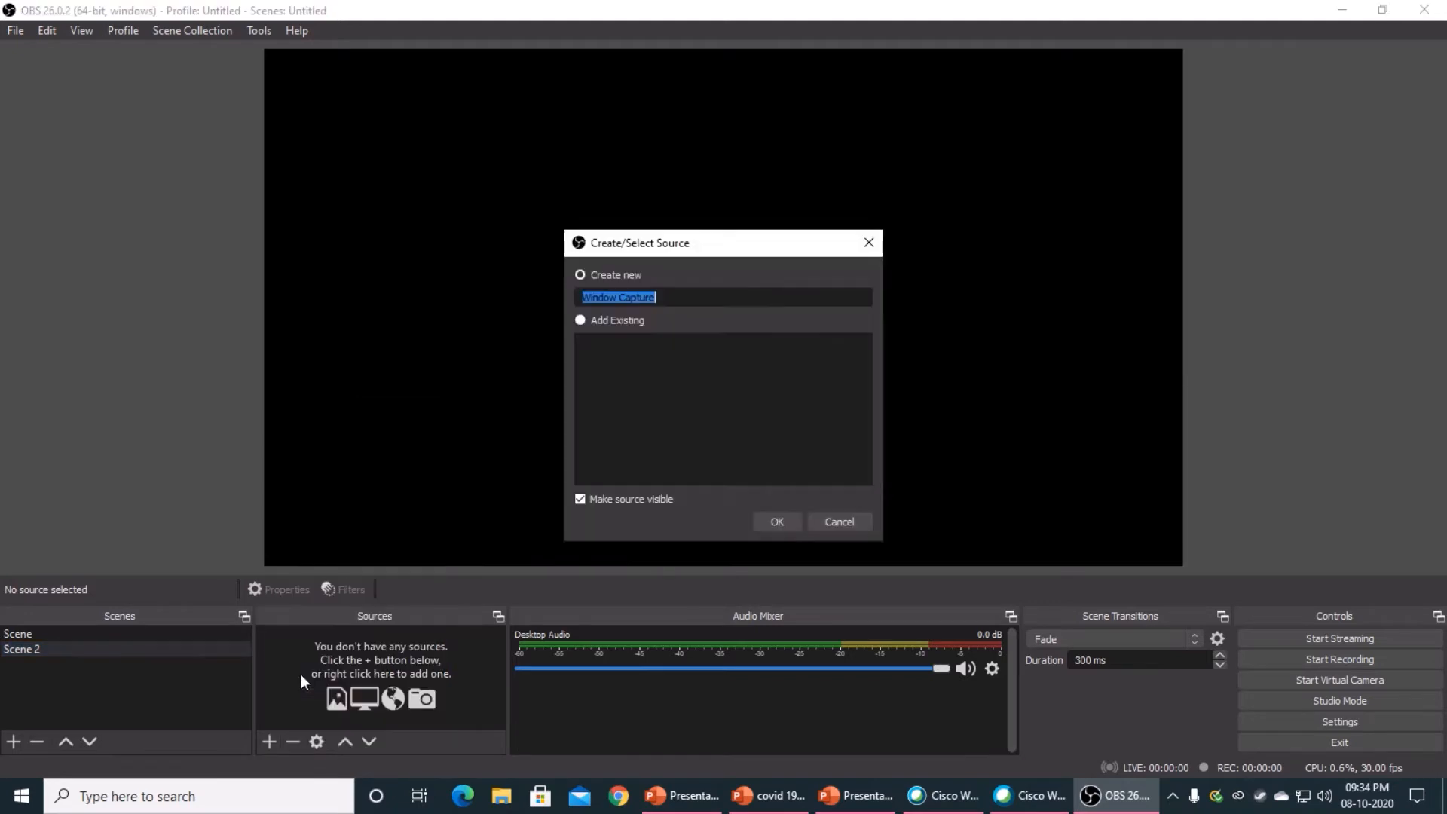
click(773, 521)
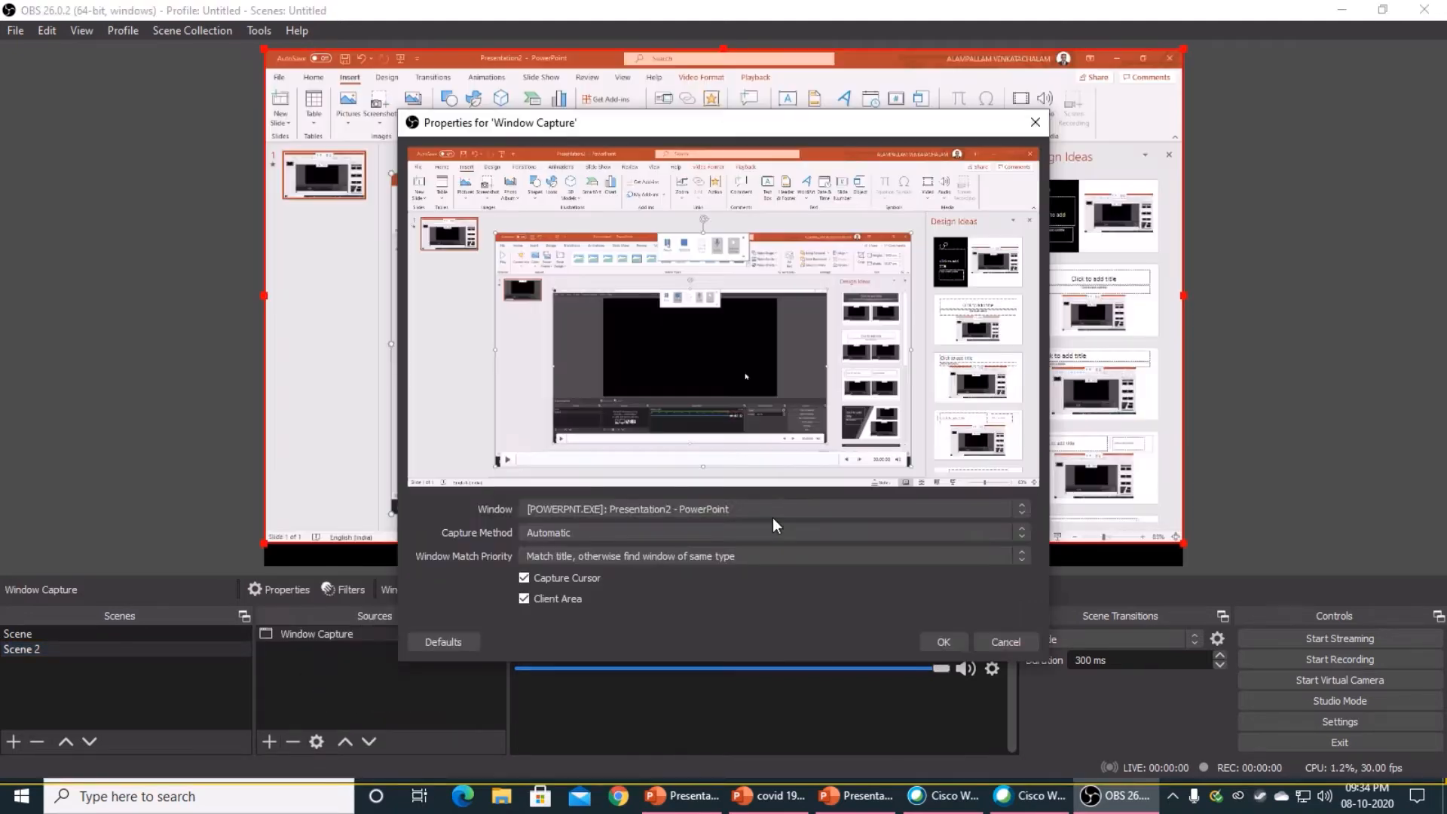
click(1023, 512)
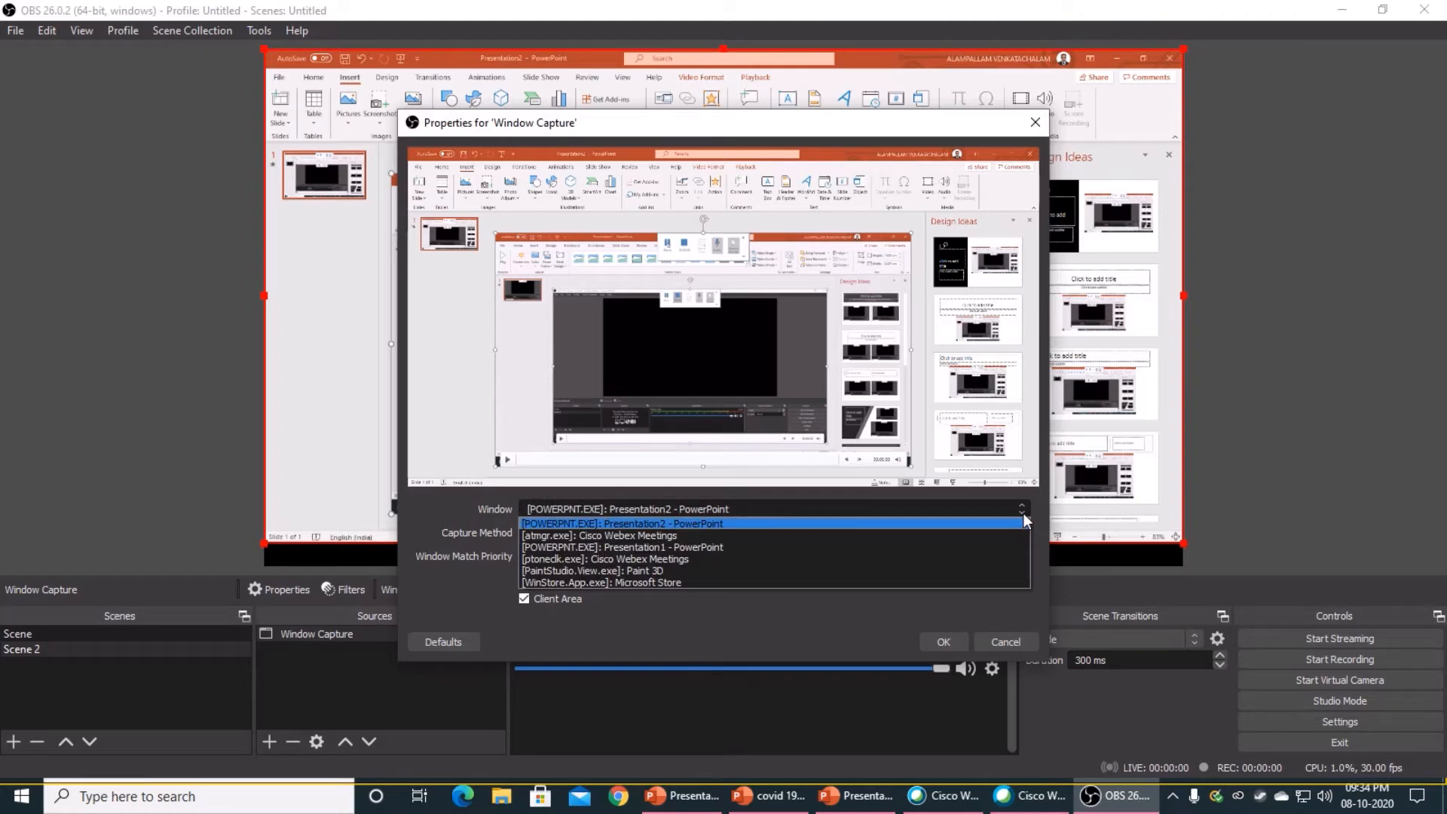
click(655, 534)
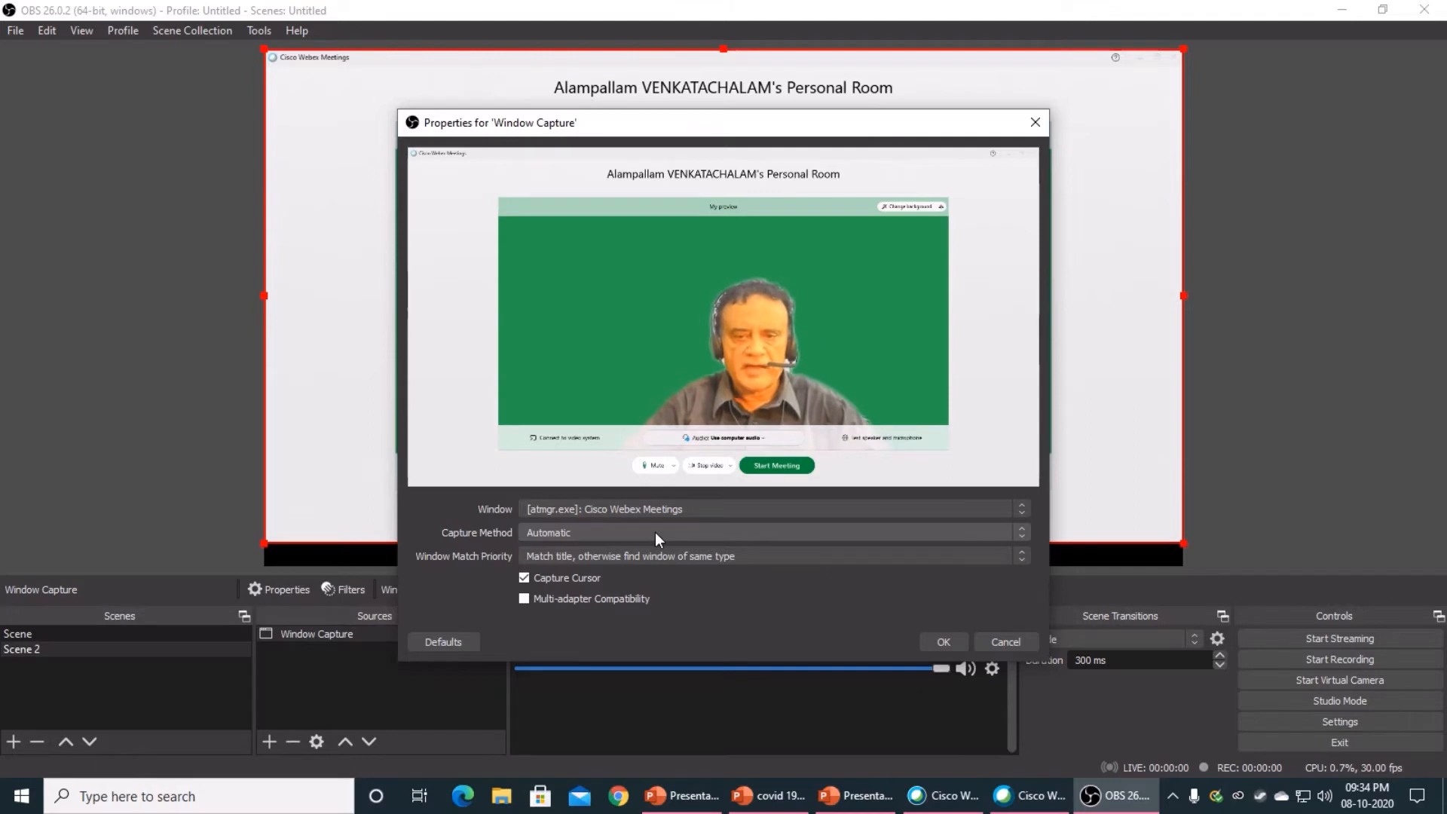
click(944, 641)
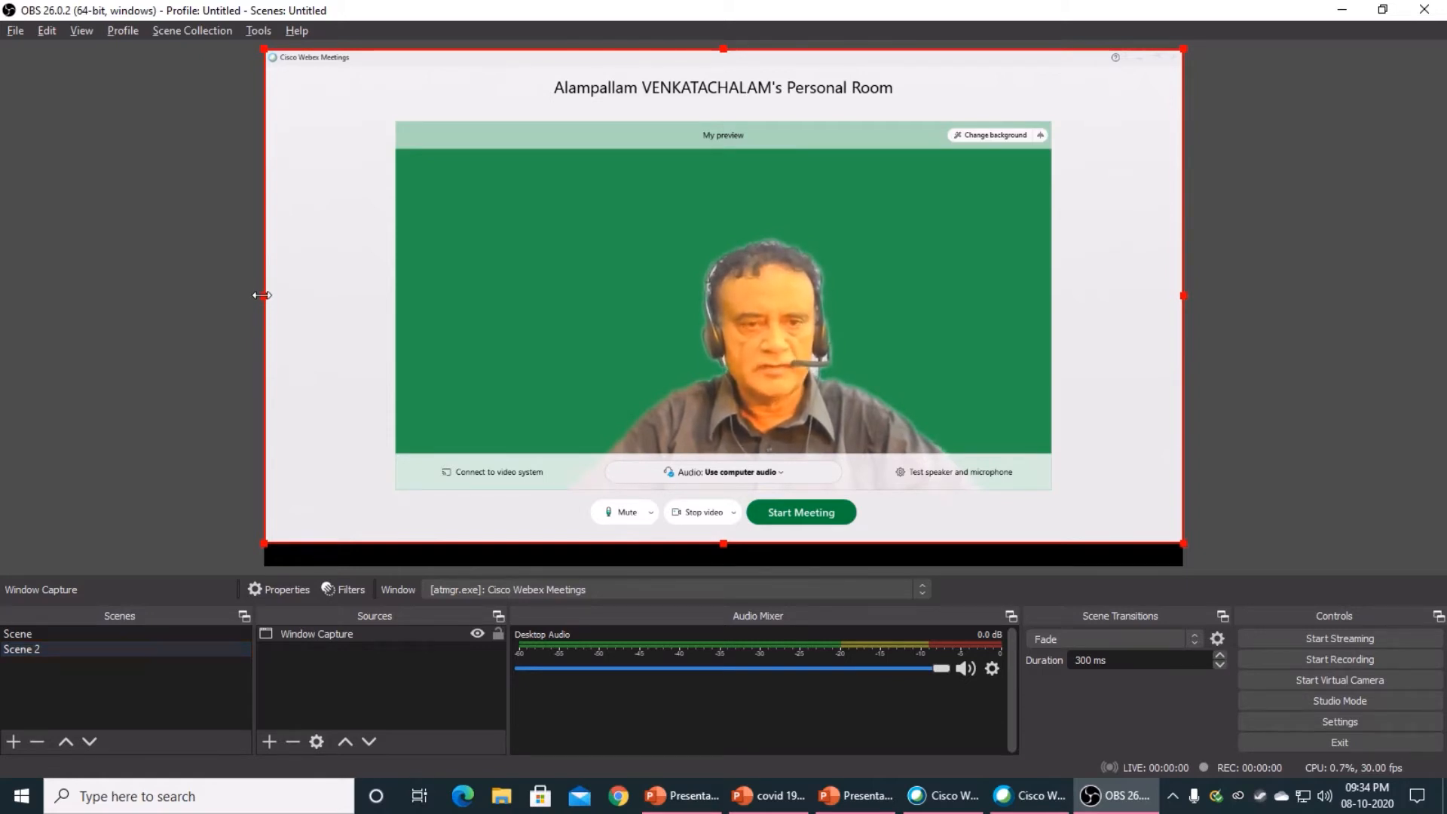
Step: Crop all four sides of the Webex window capture so only the presenter against the green background remains
drag(264, 295, 397, 329)
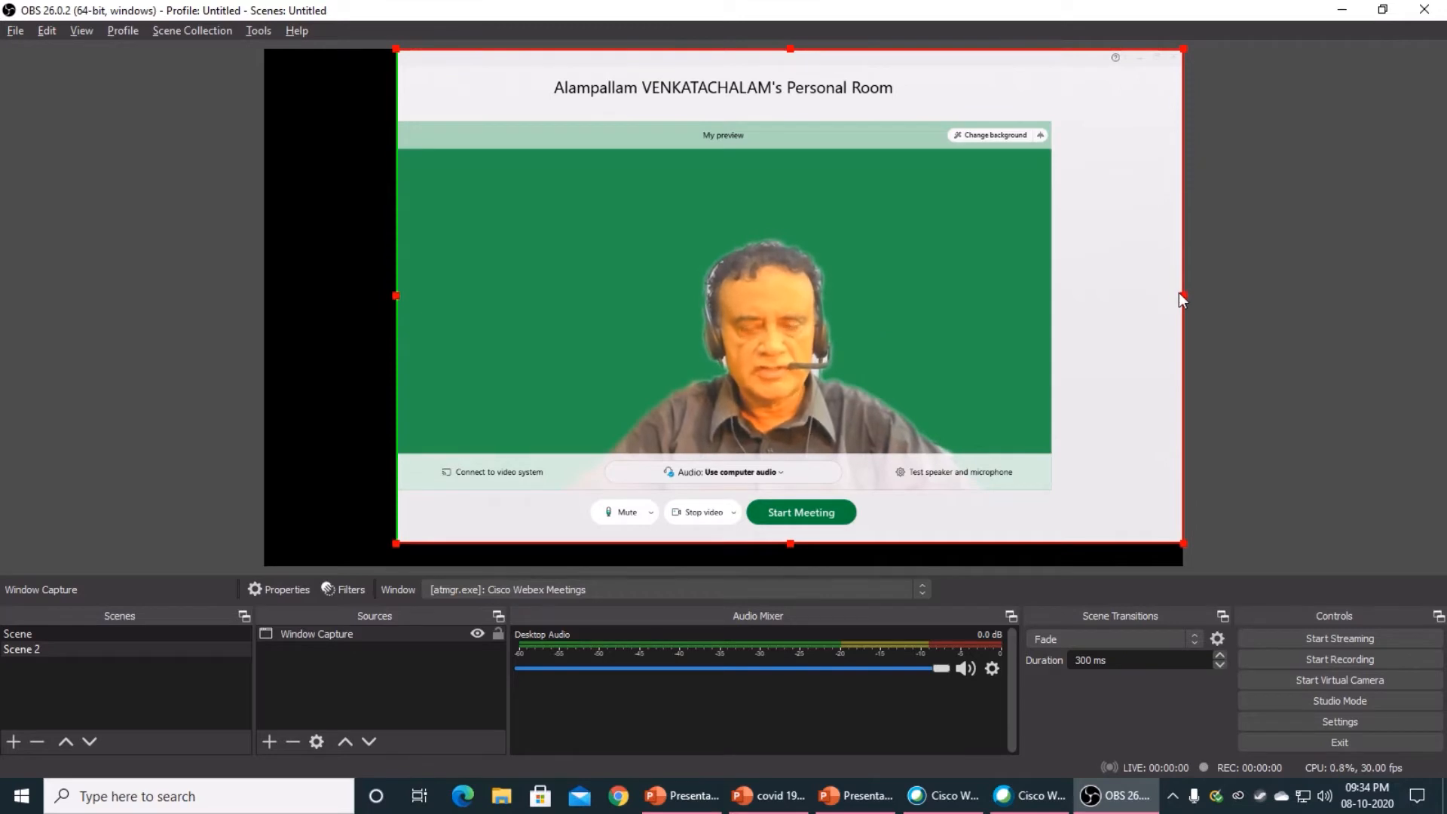
drag(1180, 296, 1053, 330)
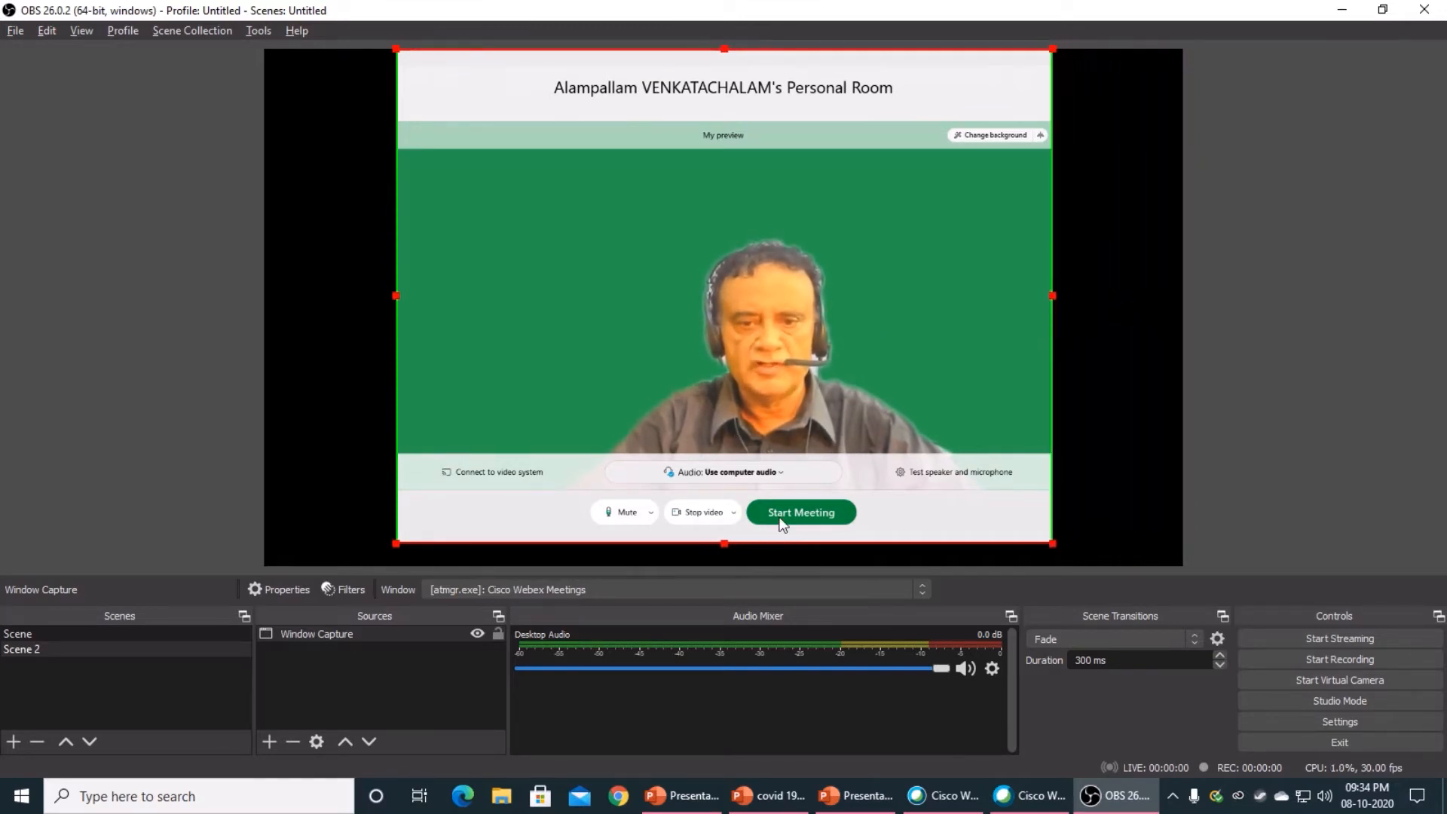
drag(725, 541, 728, 454)
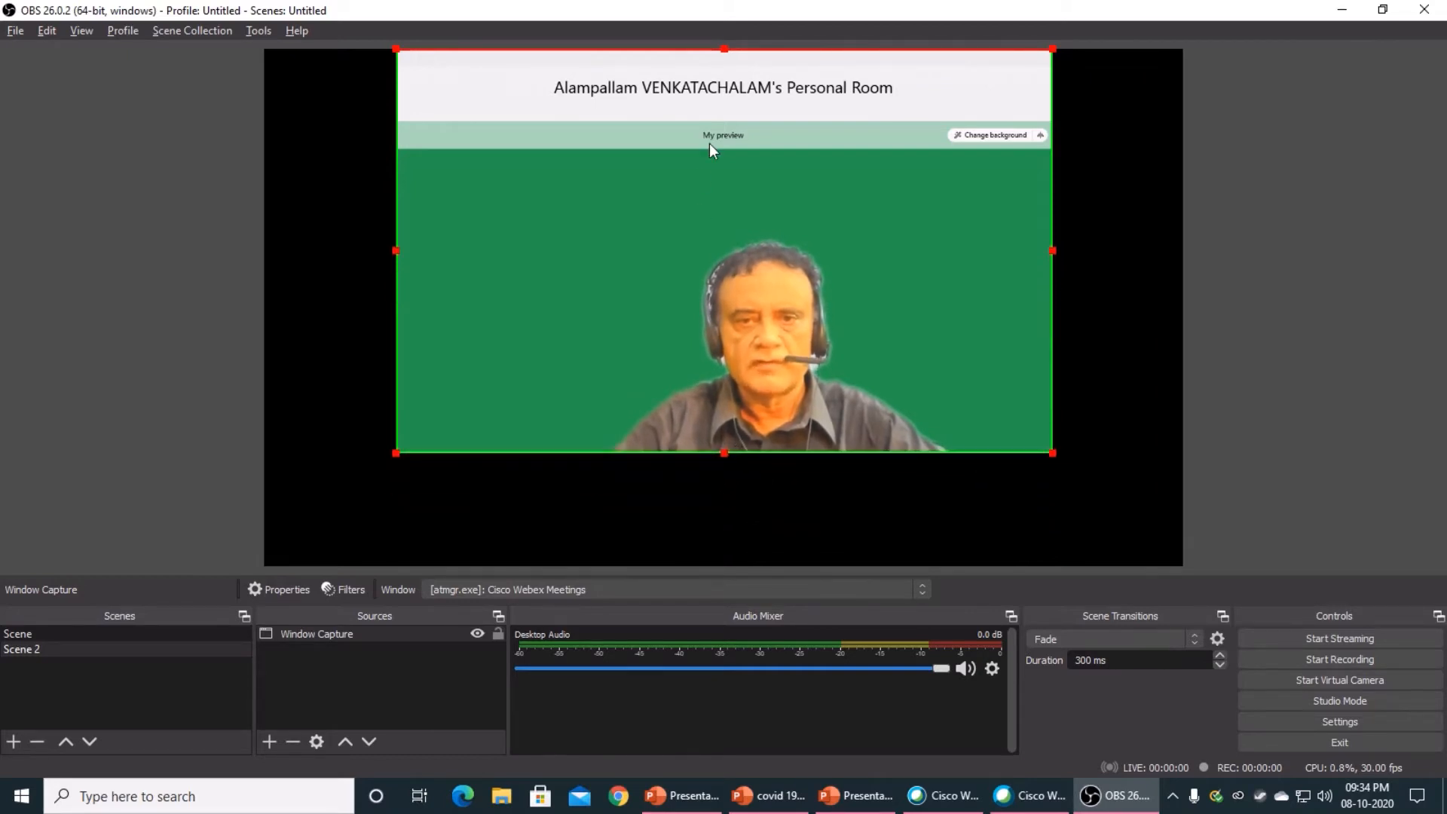
drag(725, 50, 739, 146)
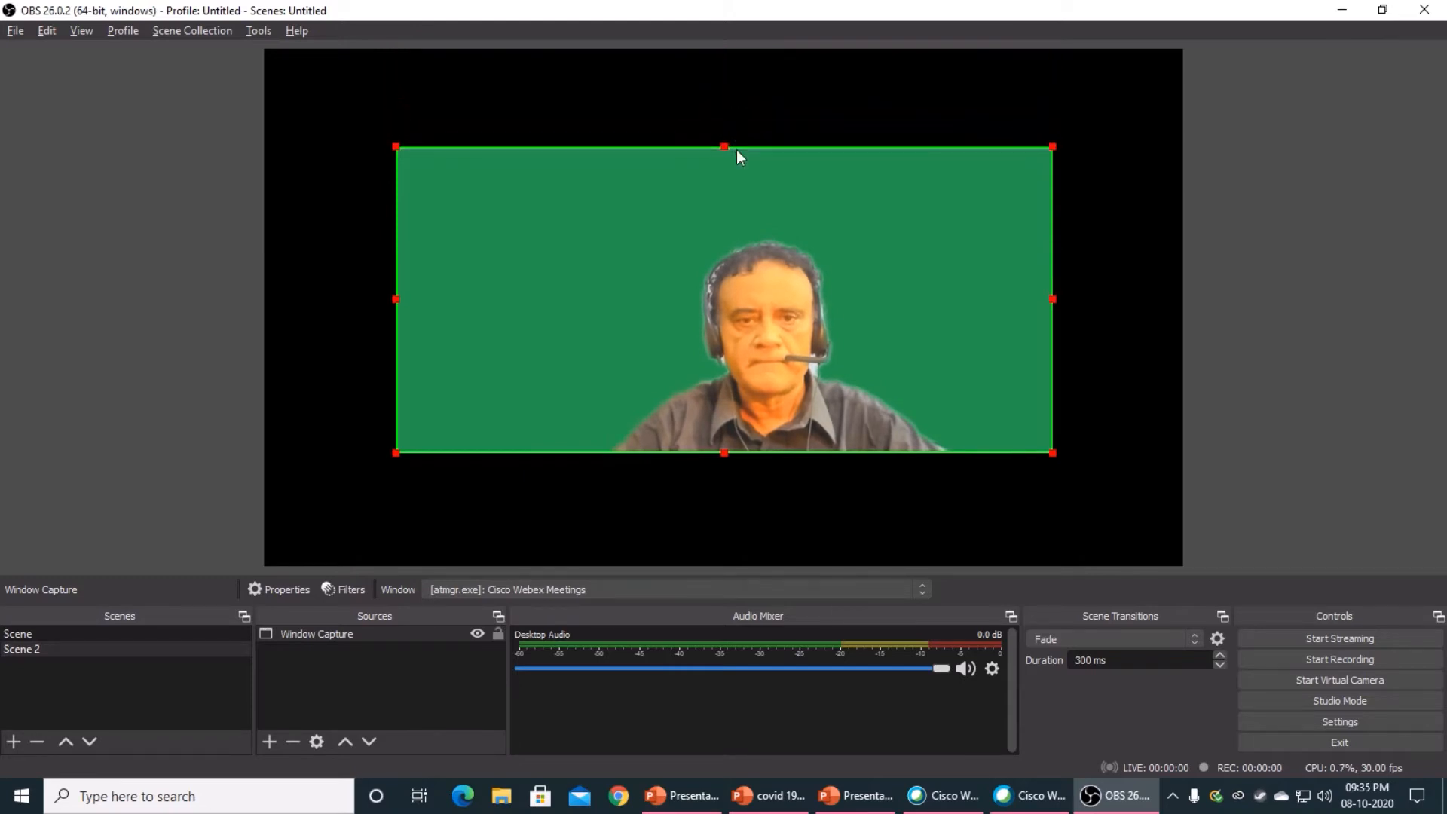
drag(394, 304, 521, 335)
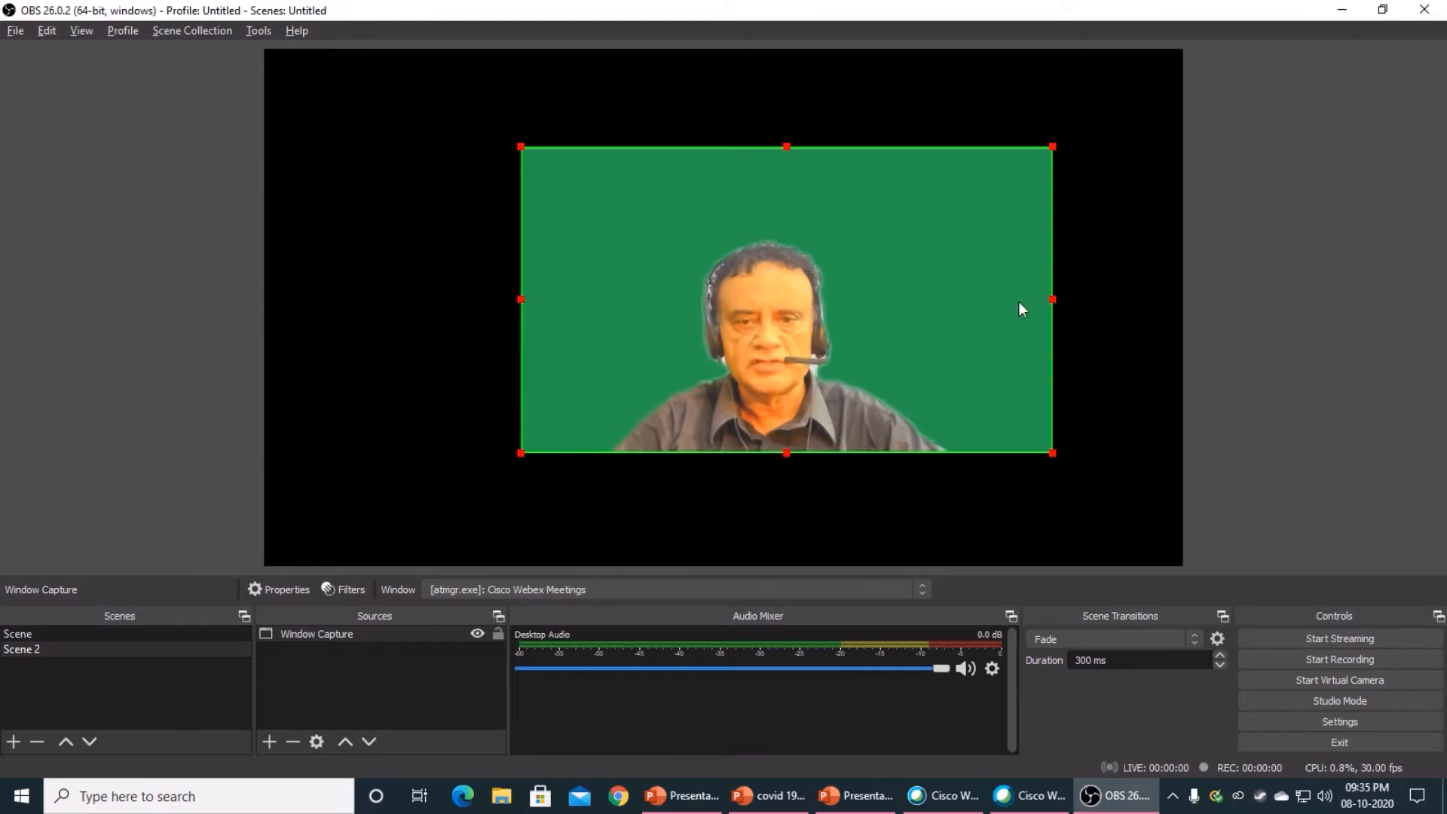
drag(1053, 299, 942, 316)
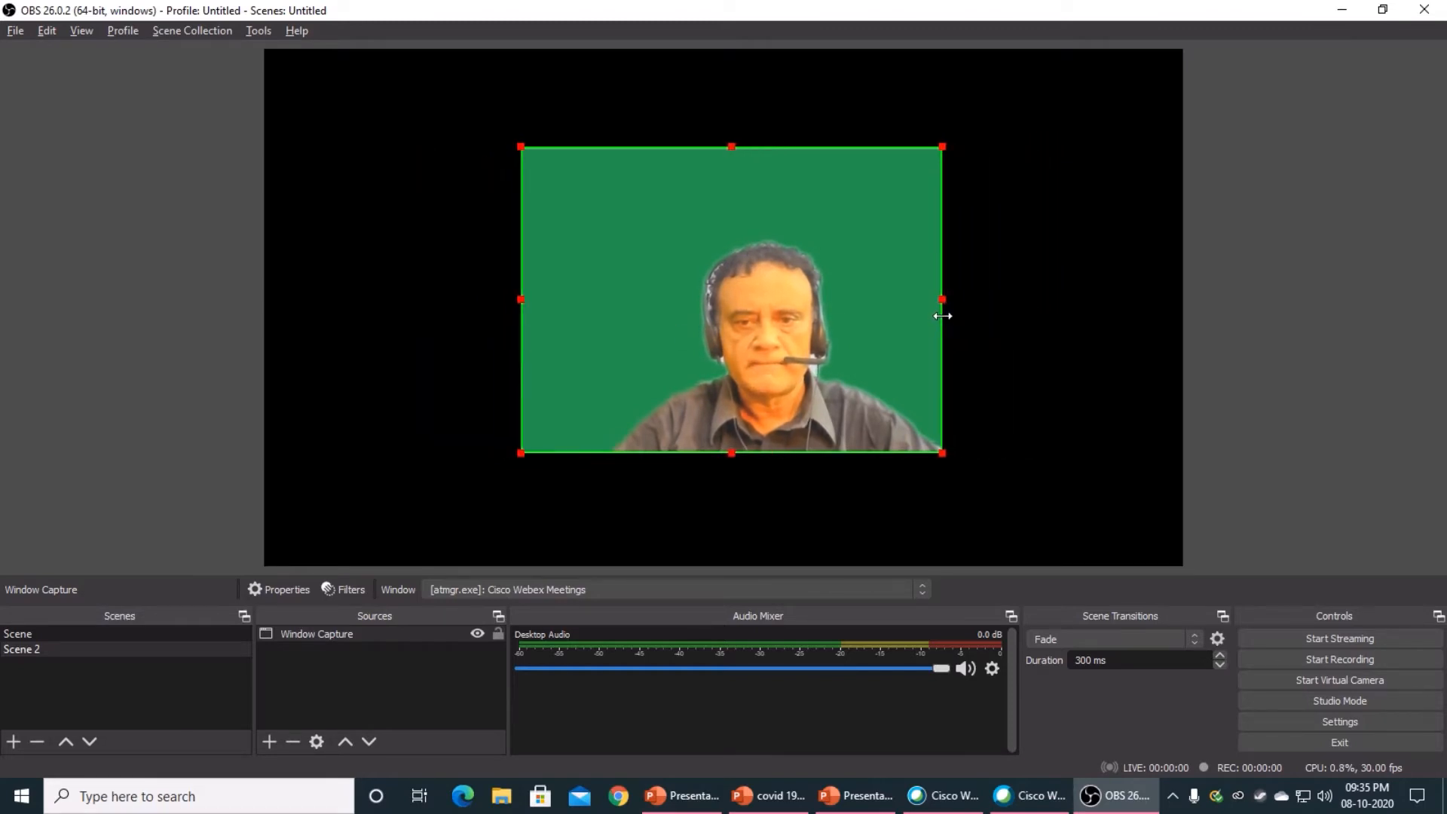
drag(518, 300, 564, 311)
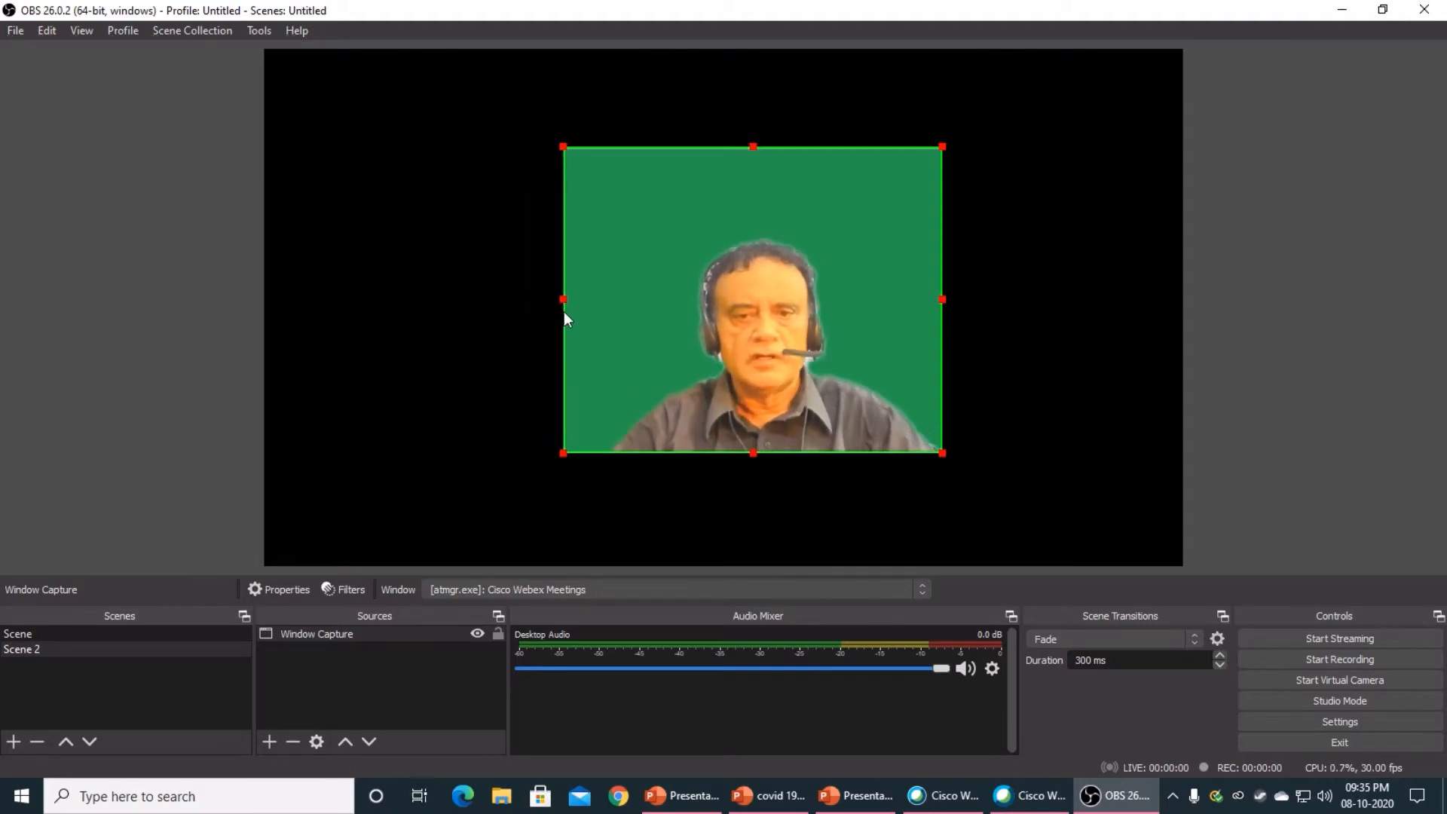
Step: Place the cropped Webex capture in the lower-right corner of the canvas and trim the excess green above the presenter's head
drag(661, 212, 908, 320)
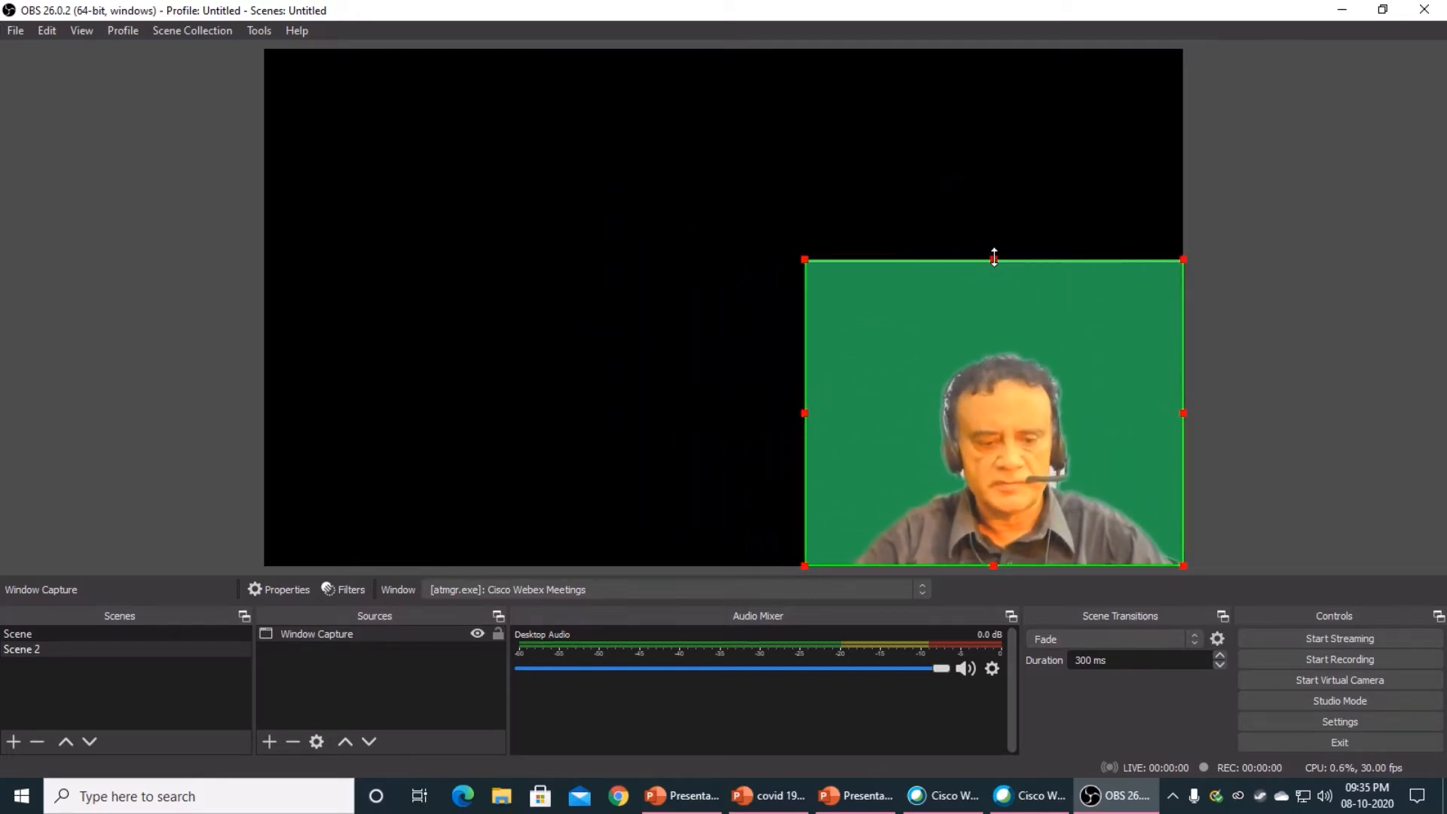
drag(994, 257, 1013, 294)
drag(995, 375, 1028, 366)
drag(1017, 296, 1030, 337)
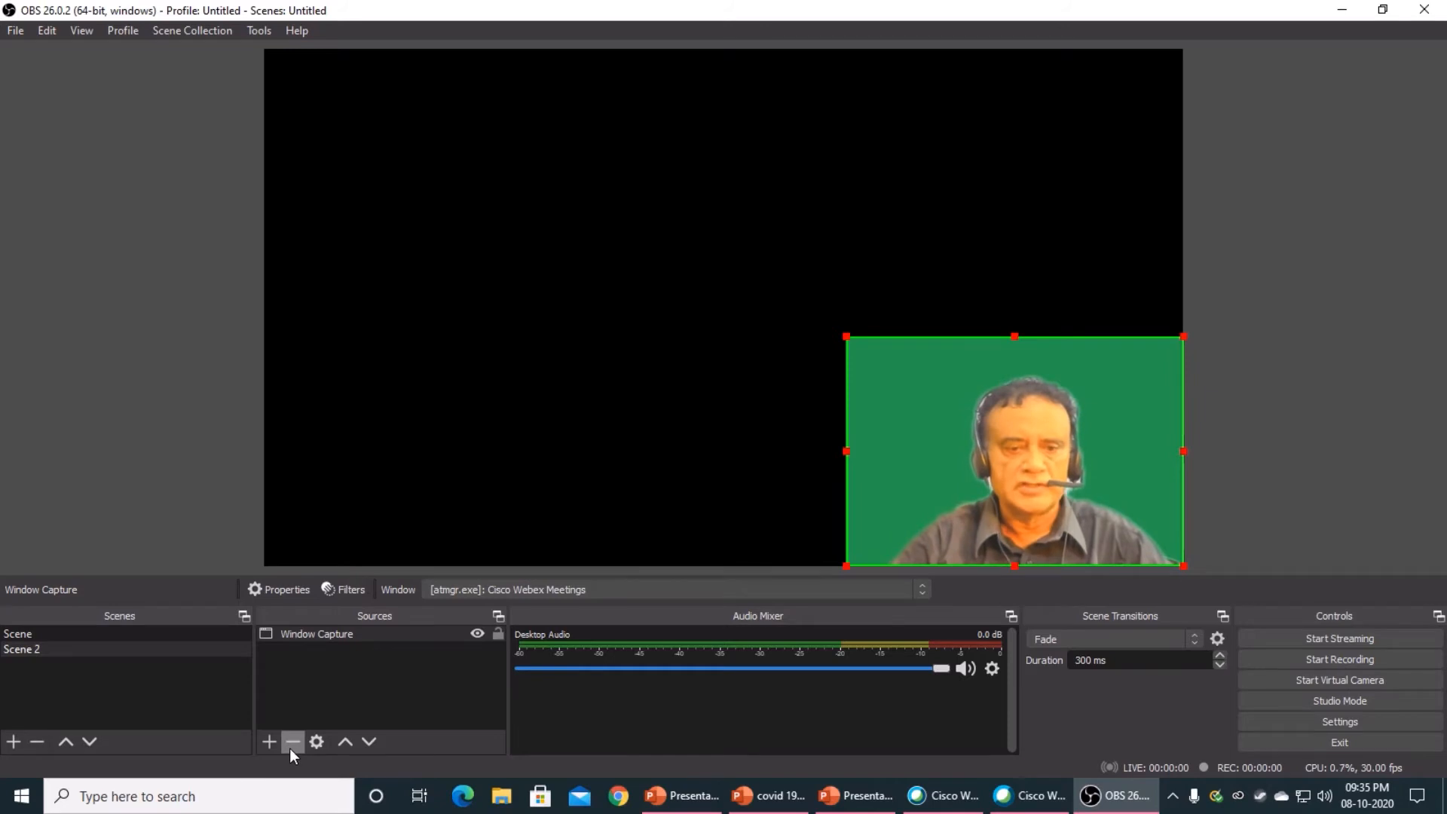
Step: Add a Chroma Key filter with its default name to the Webex window capture
click(351, 635)
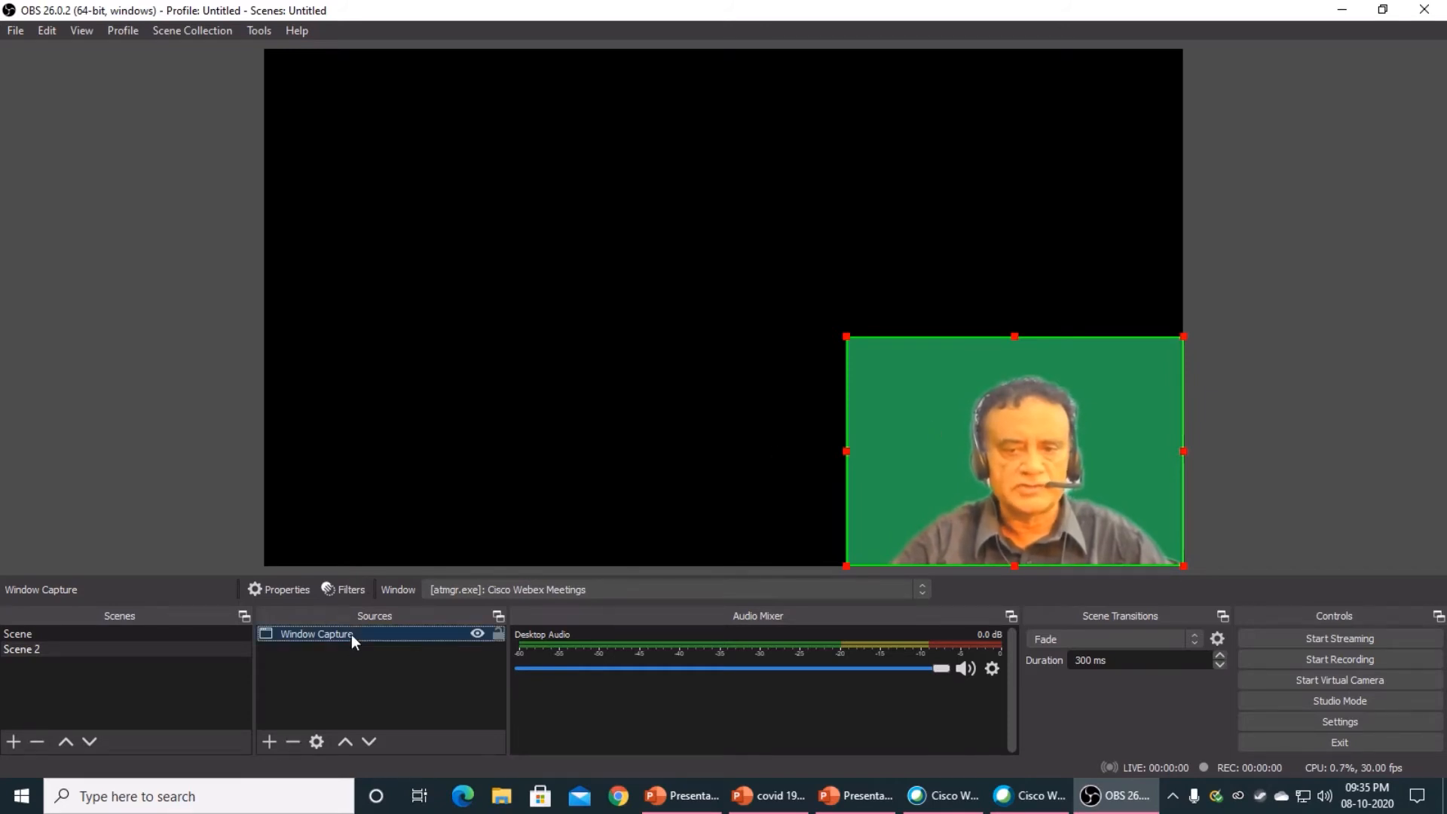
click(905, 452)
right_click(905, 453)
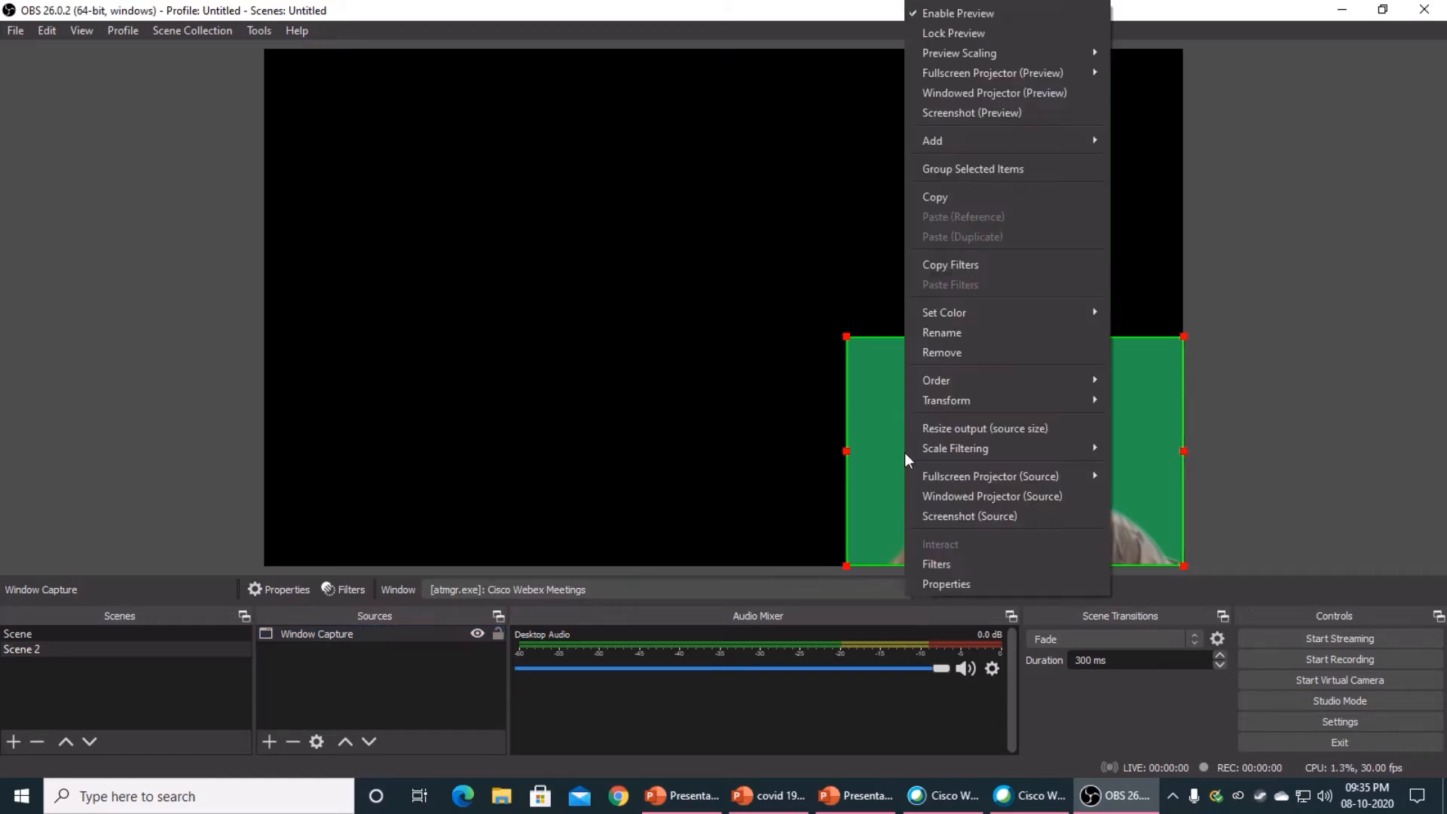
click(927, 562)
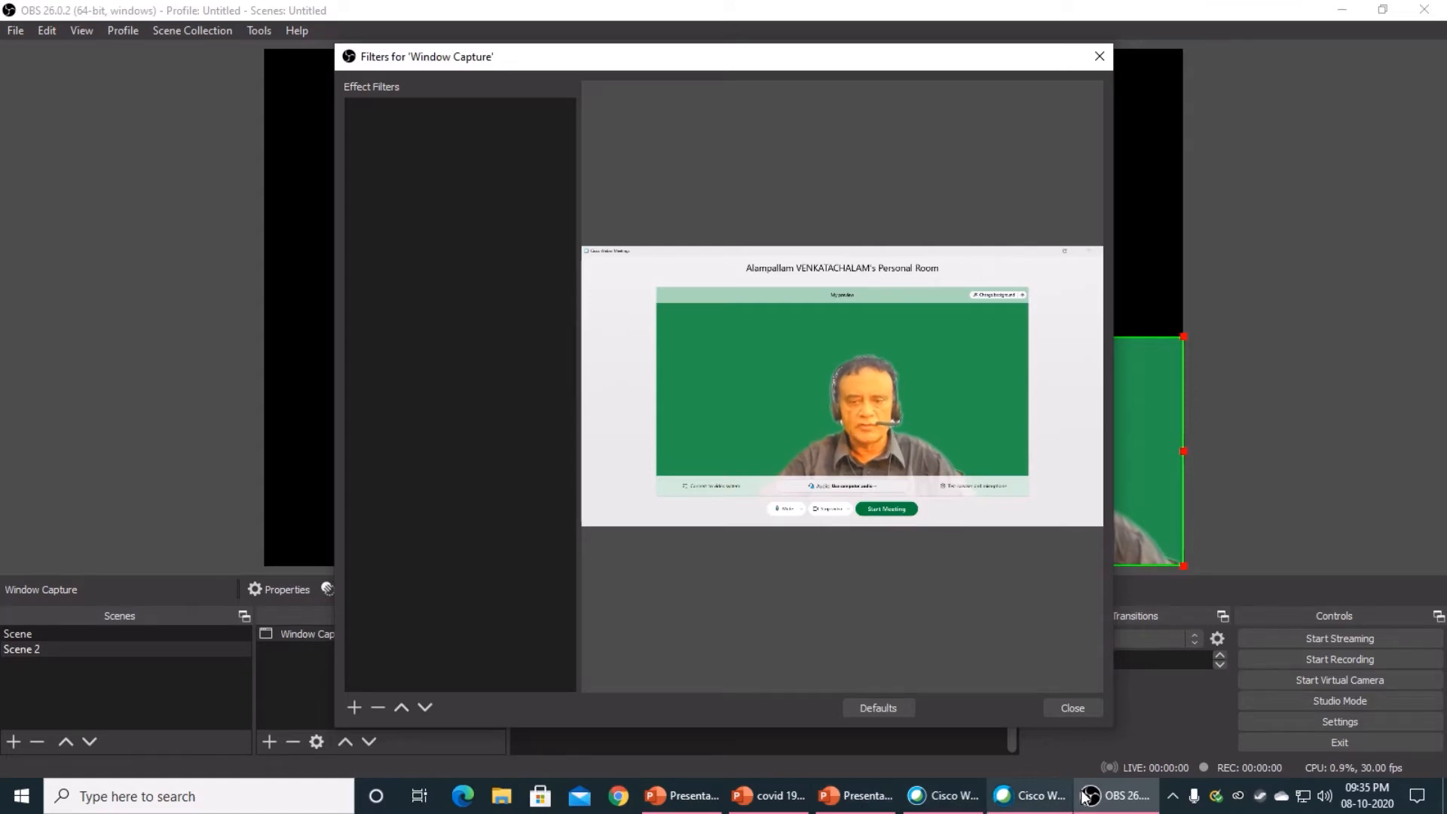
click(1124, 801)
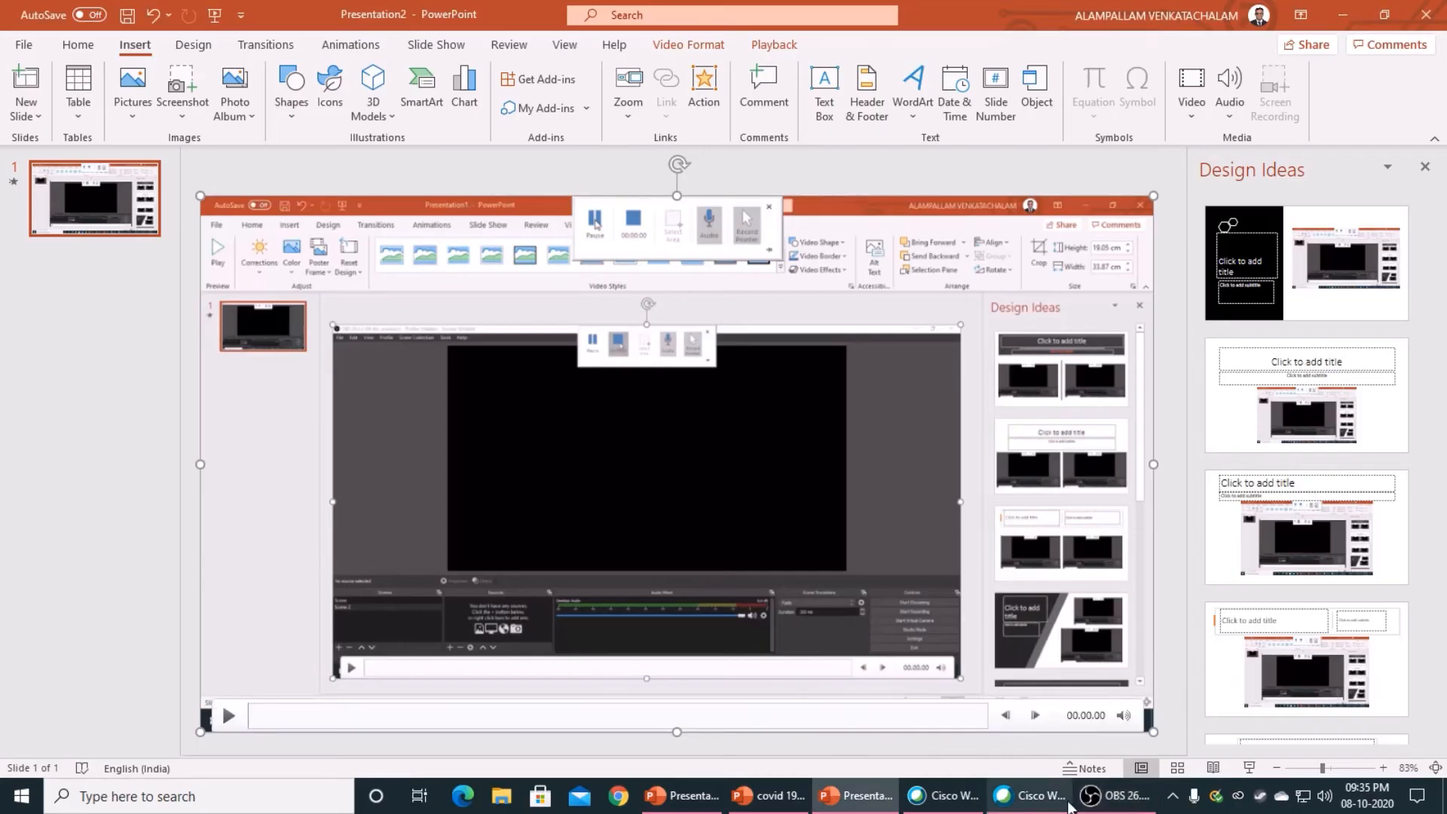
click(1109, 802)
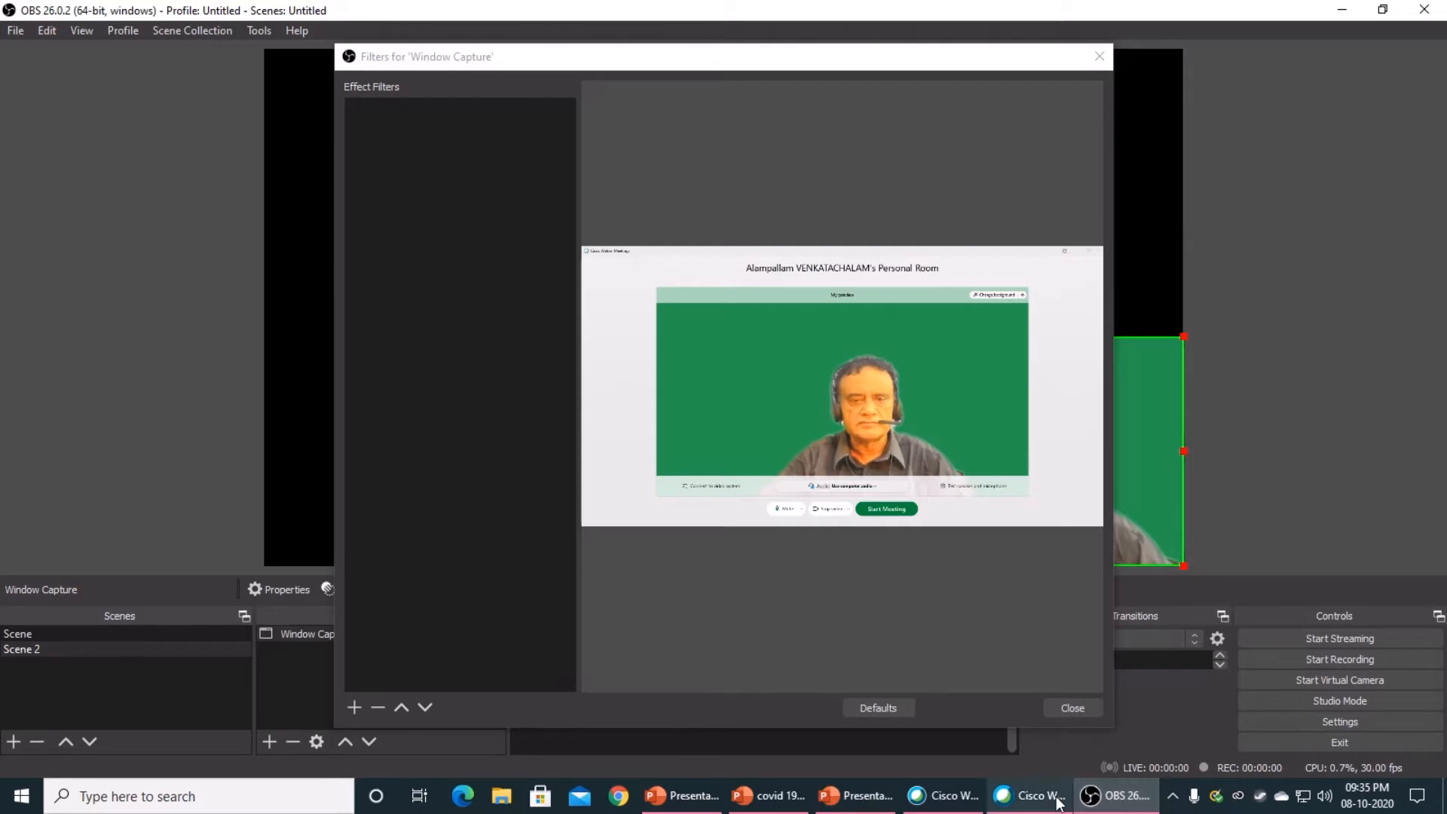
click(354, 708)
click(389, 519)
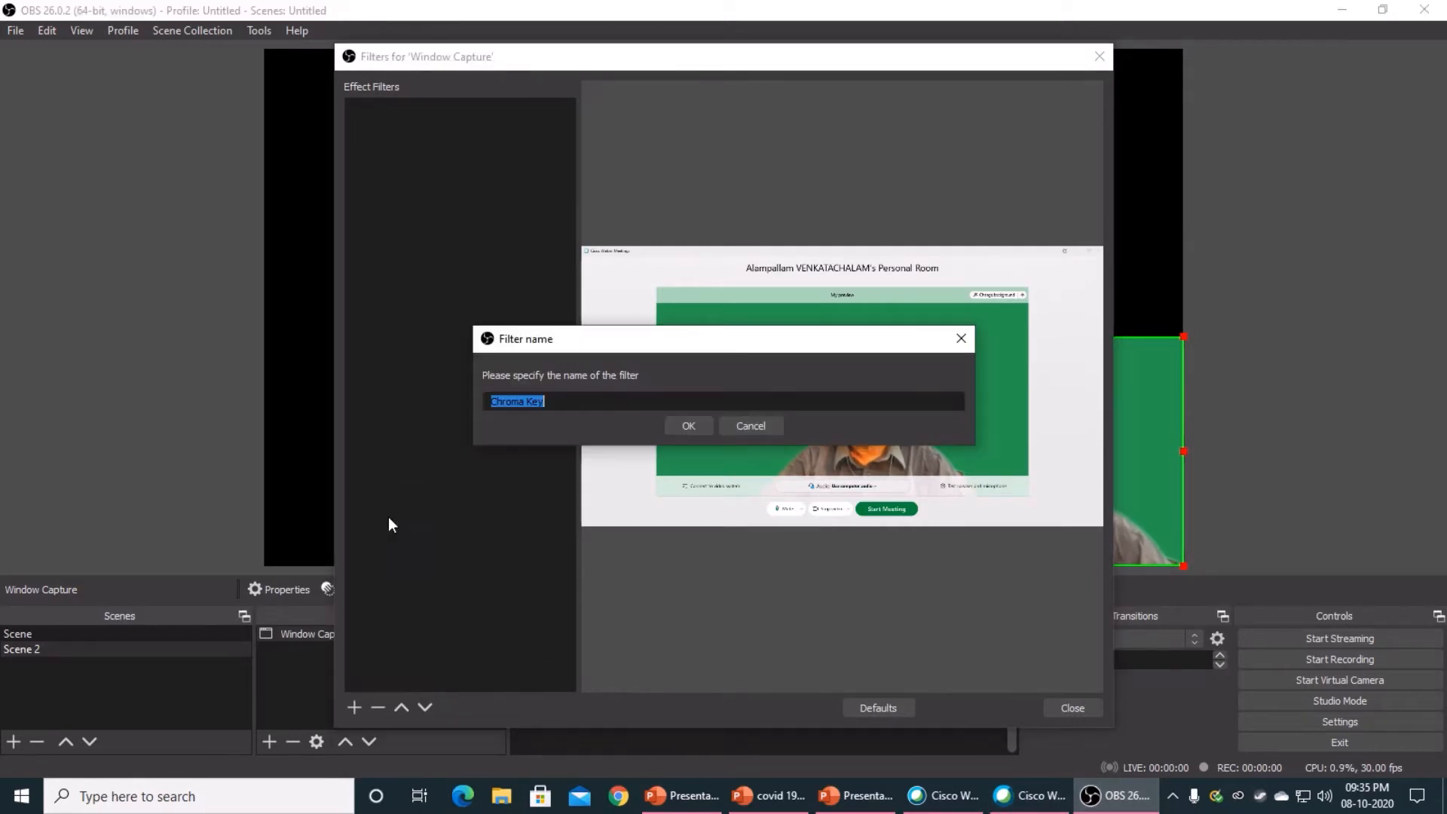
click(683, 426)
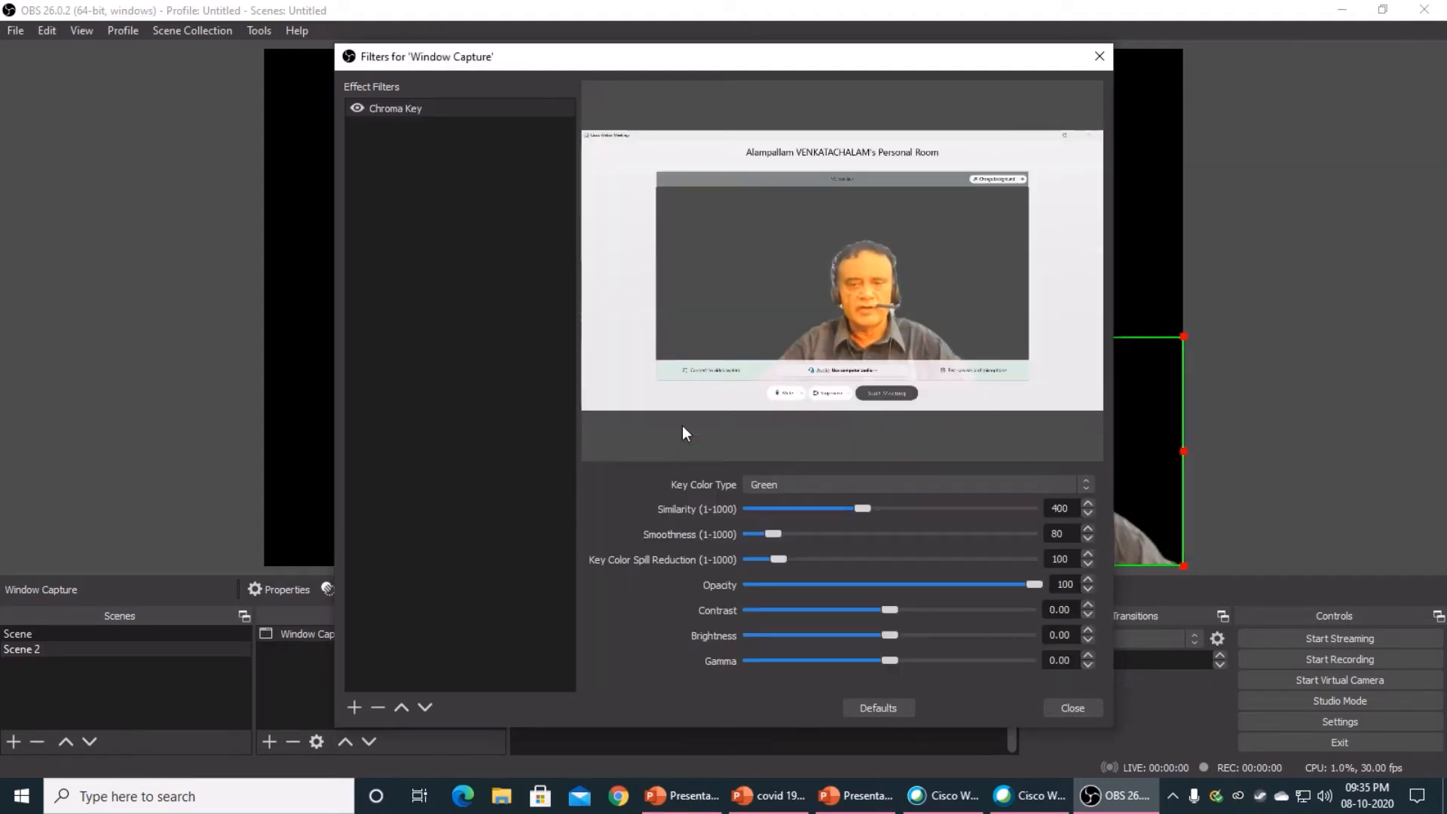
Step: Set the Chroma Key similarity to 411 and key color spill reduction to 102, then close the filters
drag(938, 56, 645, 71)
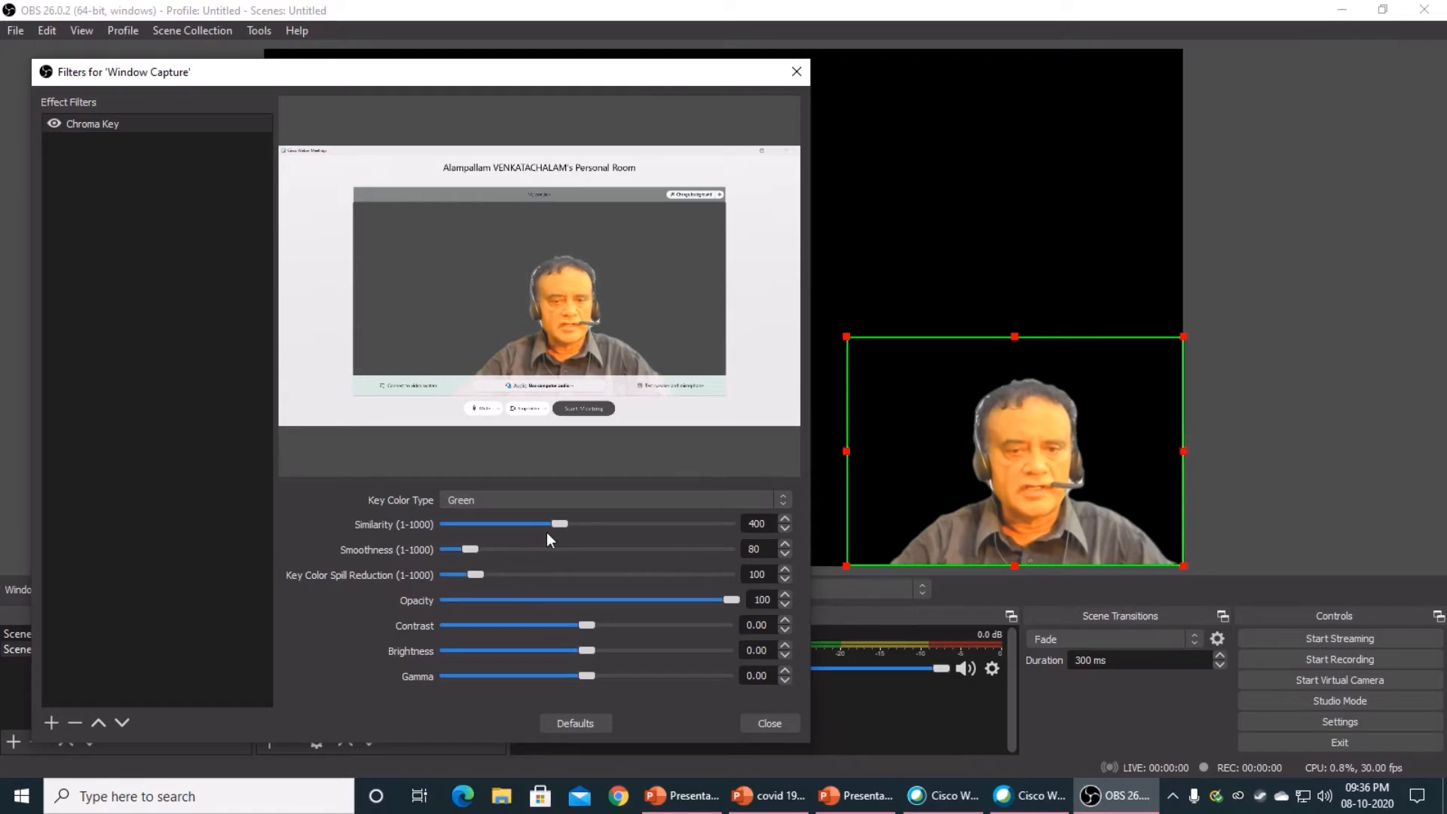
mouse_move(559, 521)
mouse_down()
mouse_move(574, 524)
mouse_move(546, 532)
mouse_move(560, 531)
mouse_up()
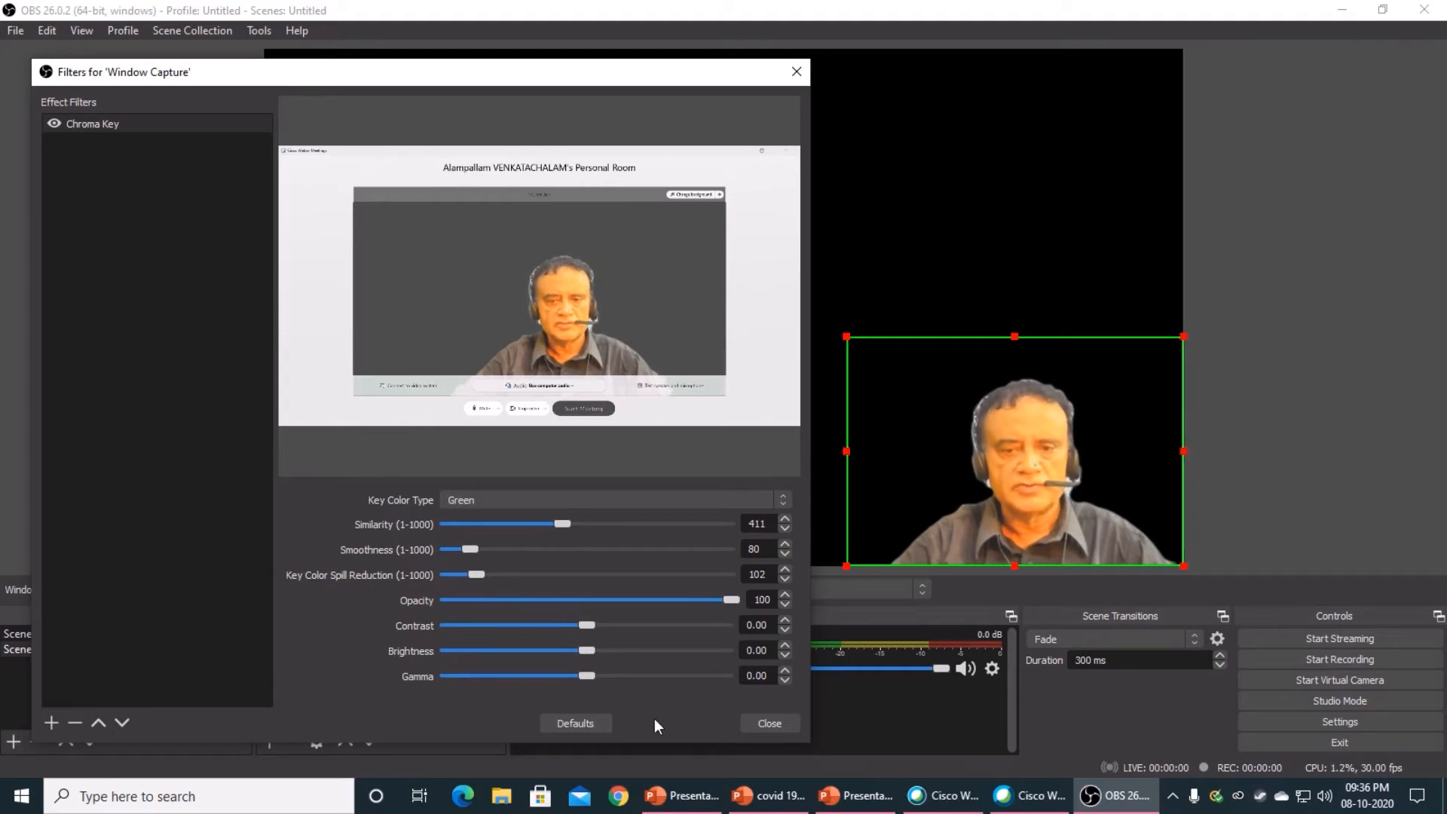
click(756, 726)
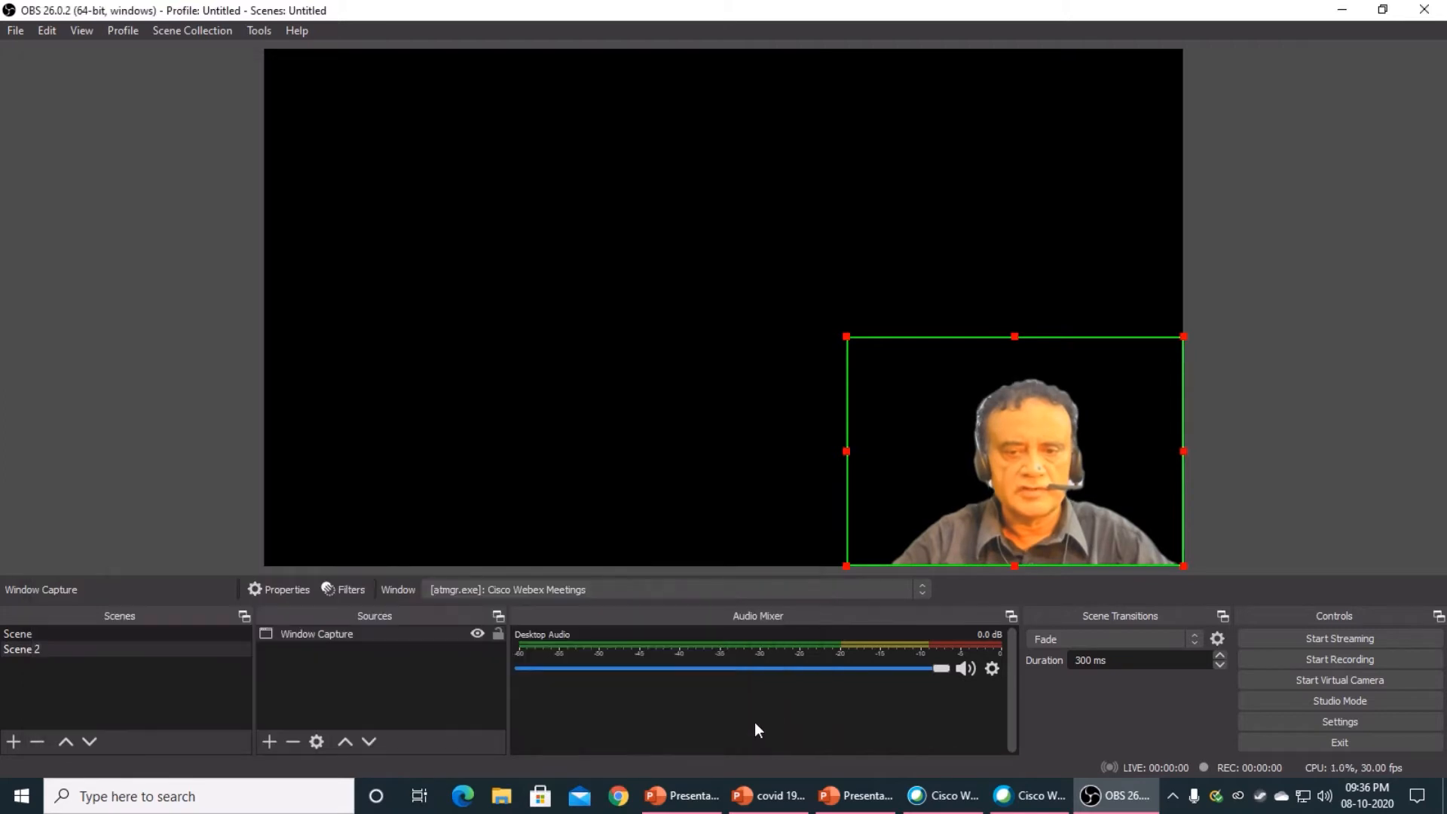
click(269, 742)
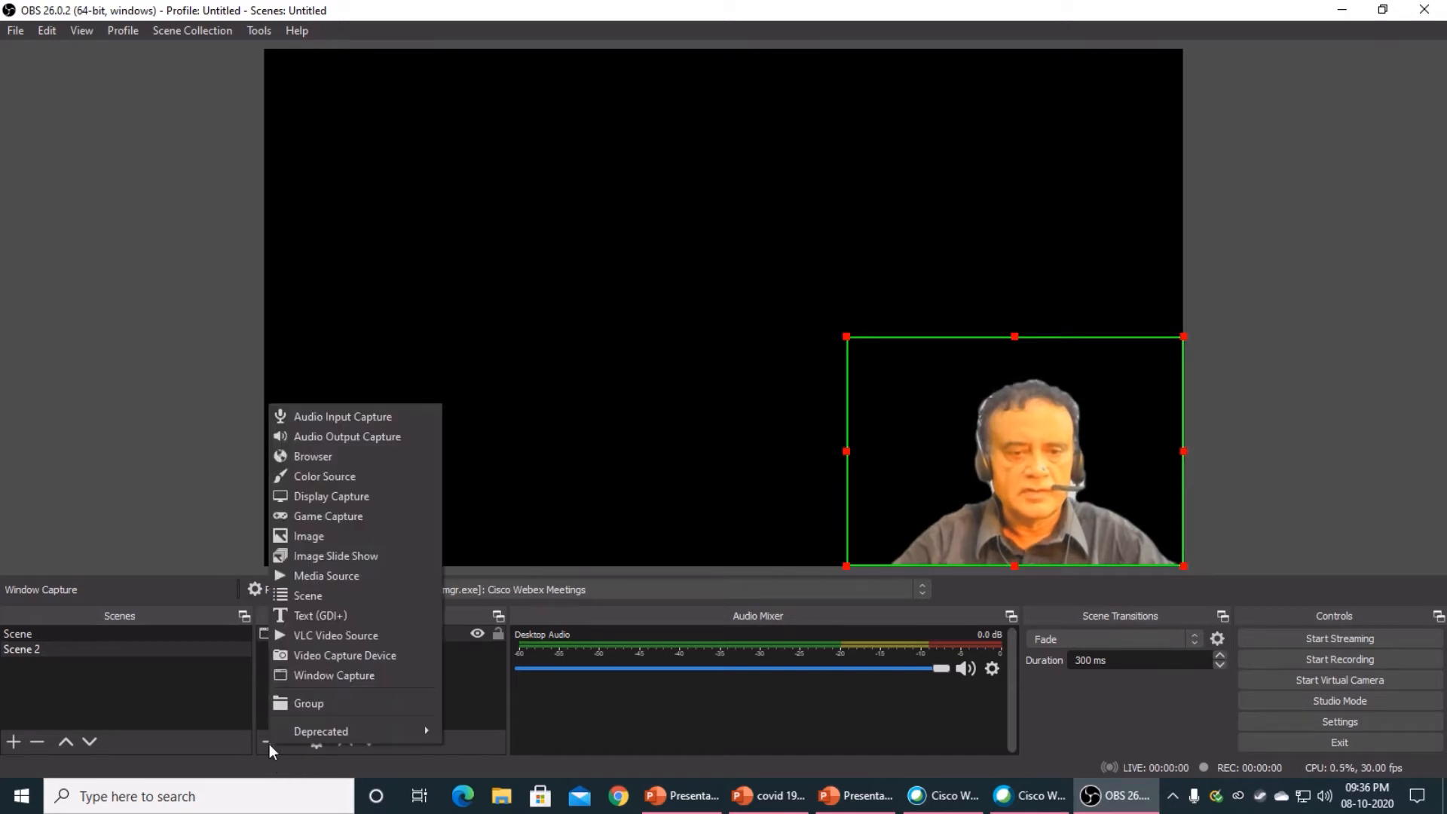
click(314, 676)
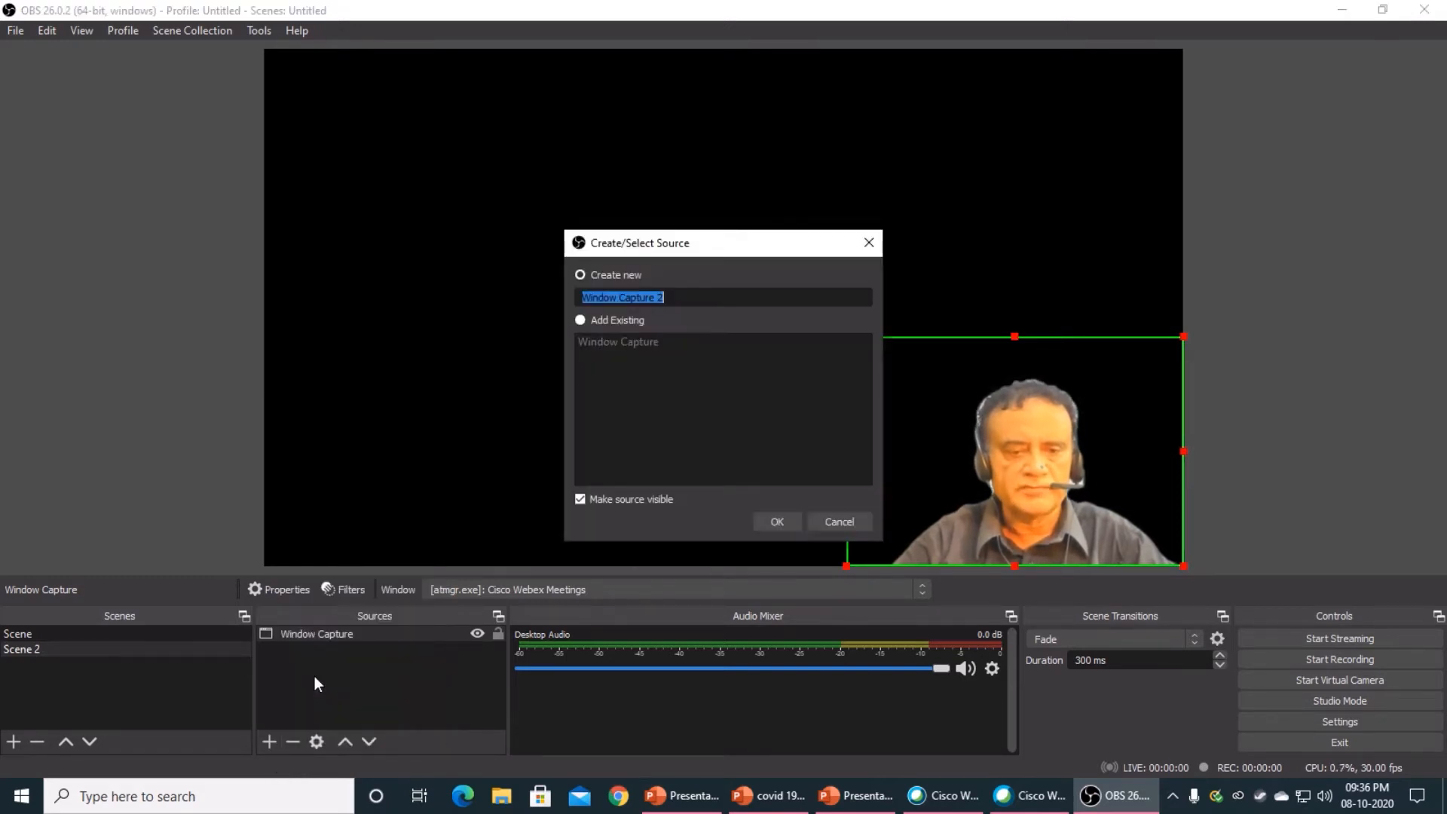
click(778, 522)
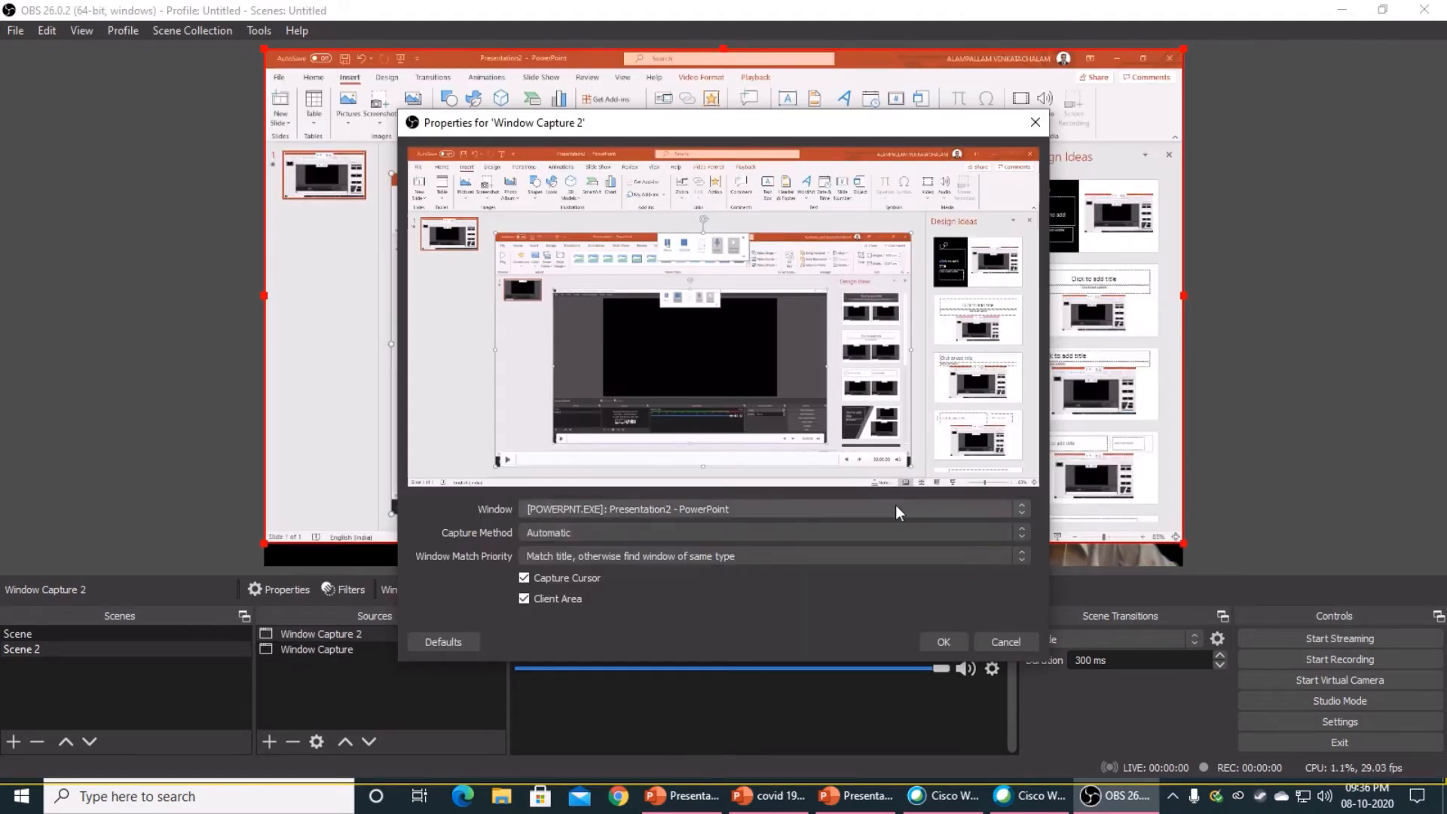
click(1023, 516)
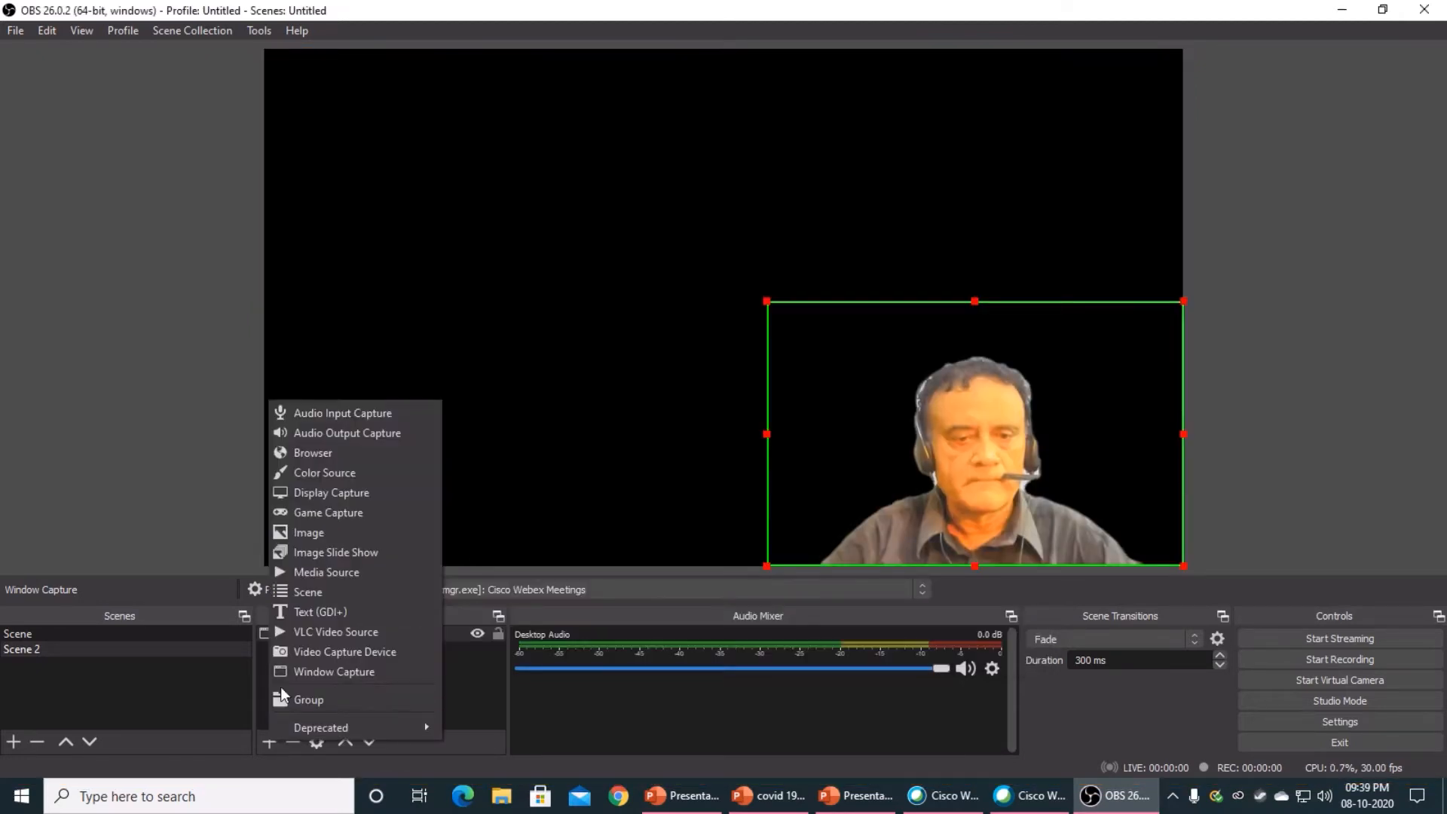
Step: Add a second window capture source named Window Capture 2 showing the covid 19 PowerPoint window
click(290, 672)
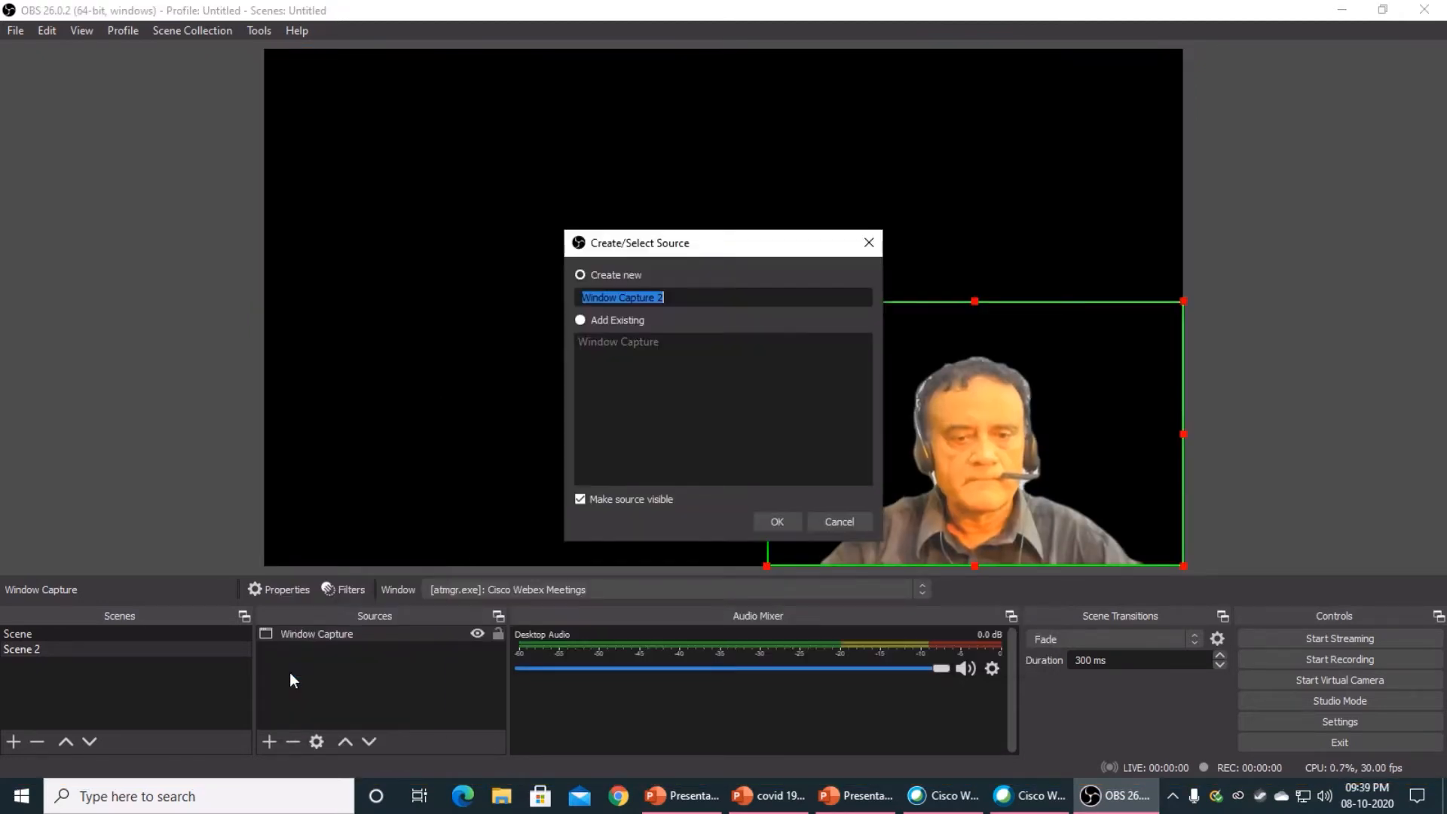
click(784, 524)
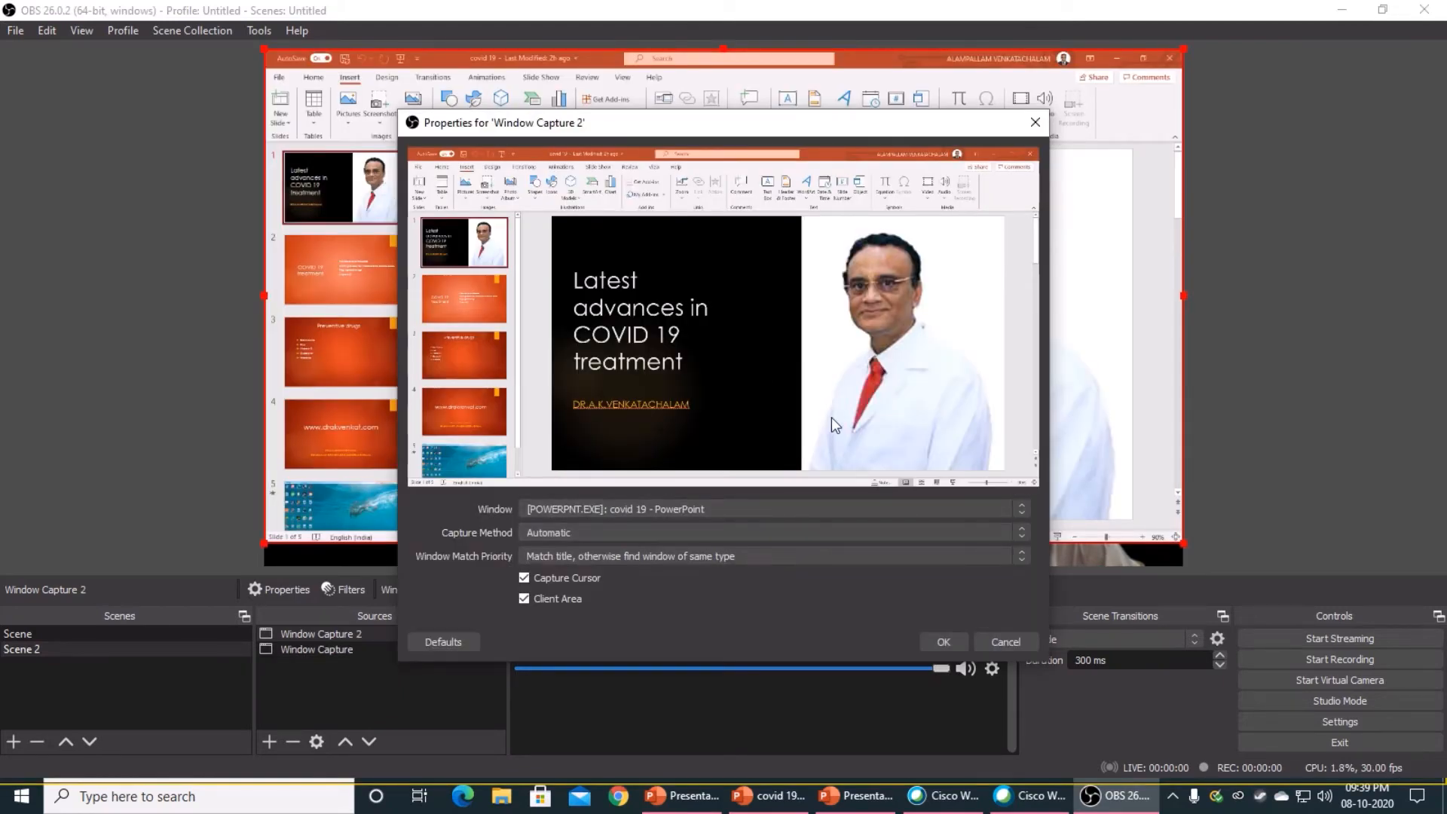
click(946, 642)
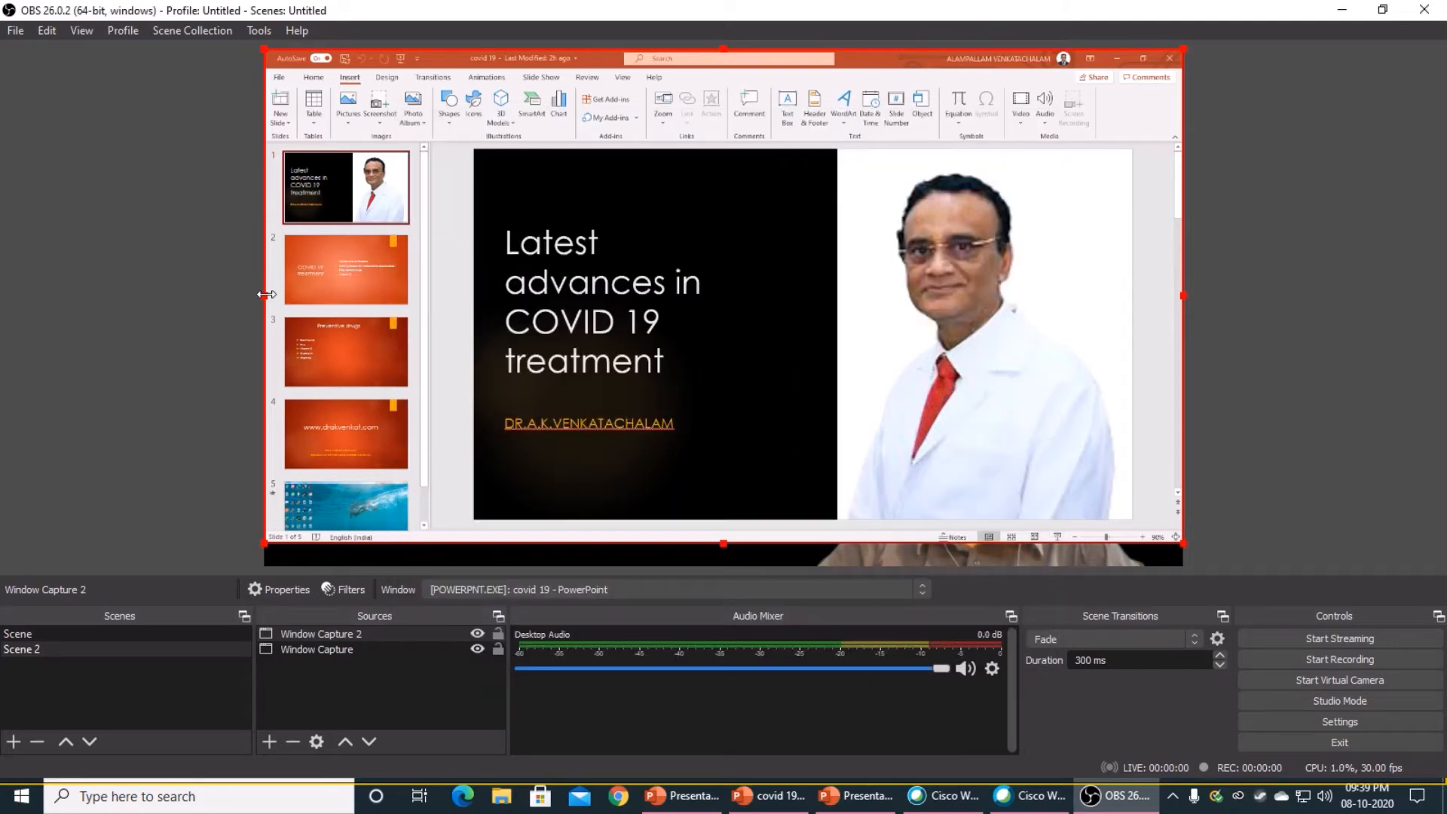
Step: Crop the PowerPoint window capture down to the slide area and move it to the upper-left corner of the canvas
key(alt)
drag(270, 296, 273, 362)
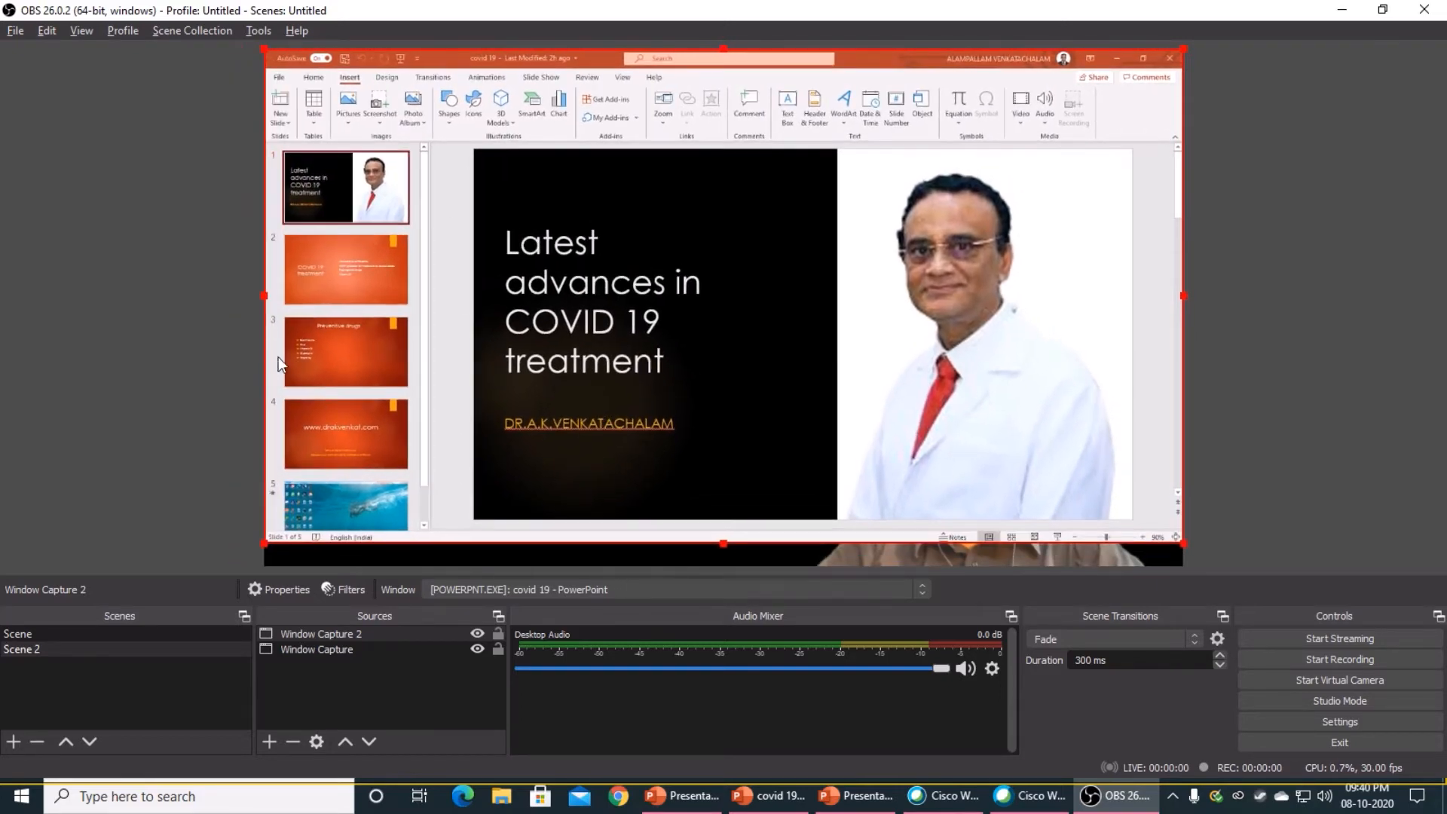
drag(262, 48, 474, 144)
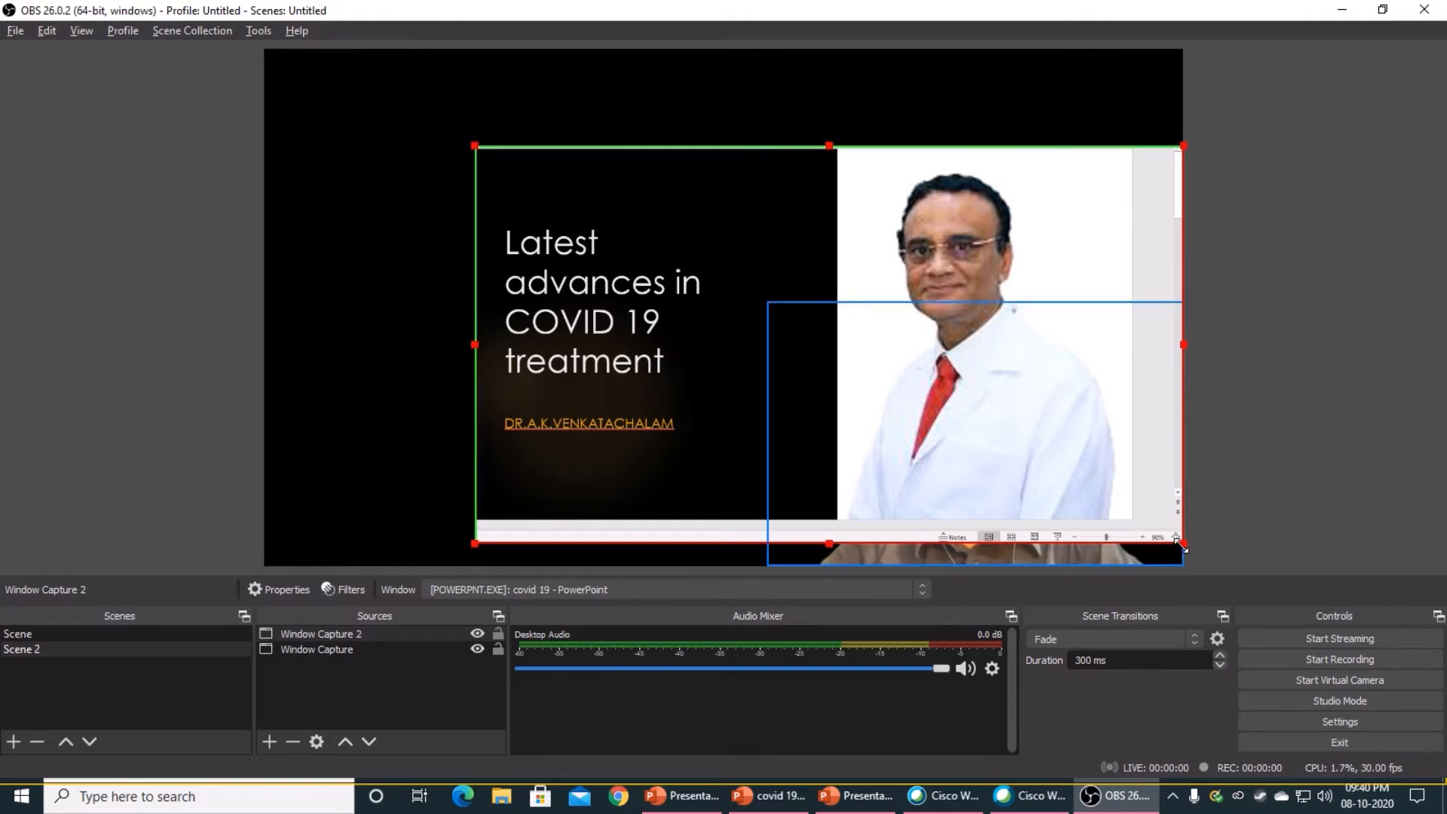
drag(1184, 544, 1137, 518)
drag(776, 240, 566, 143)
Step: Stretch the cropped PowerPoint capture to the screen, and scale it down into the upper-left part of the canvas beside the presenter
right_click(554, 161)
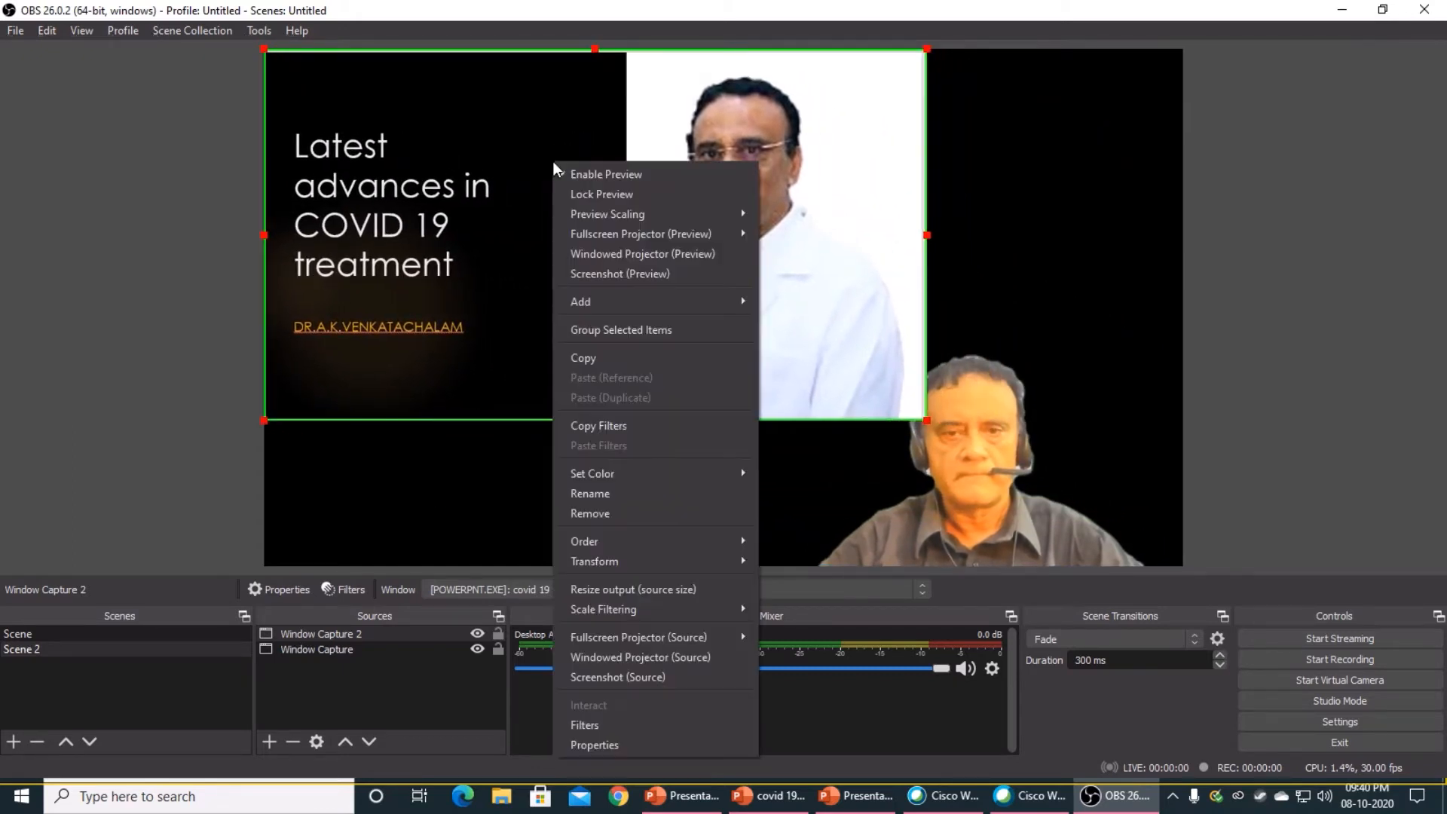
mouse_move(606, 561)
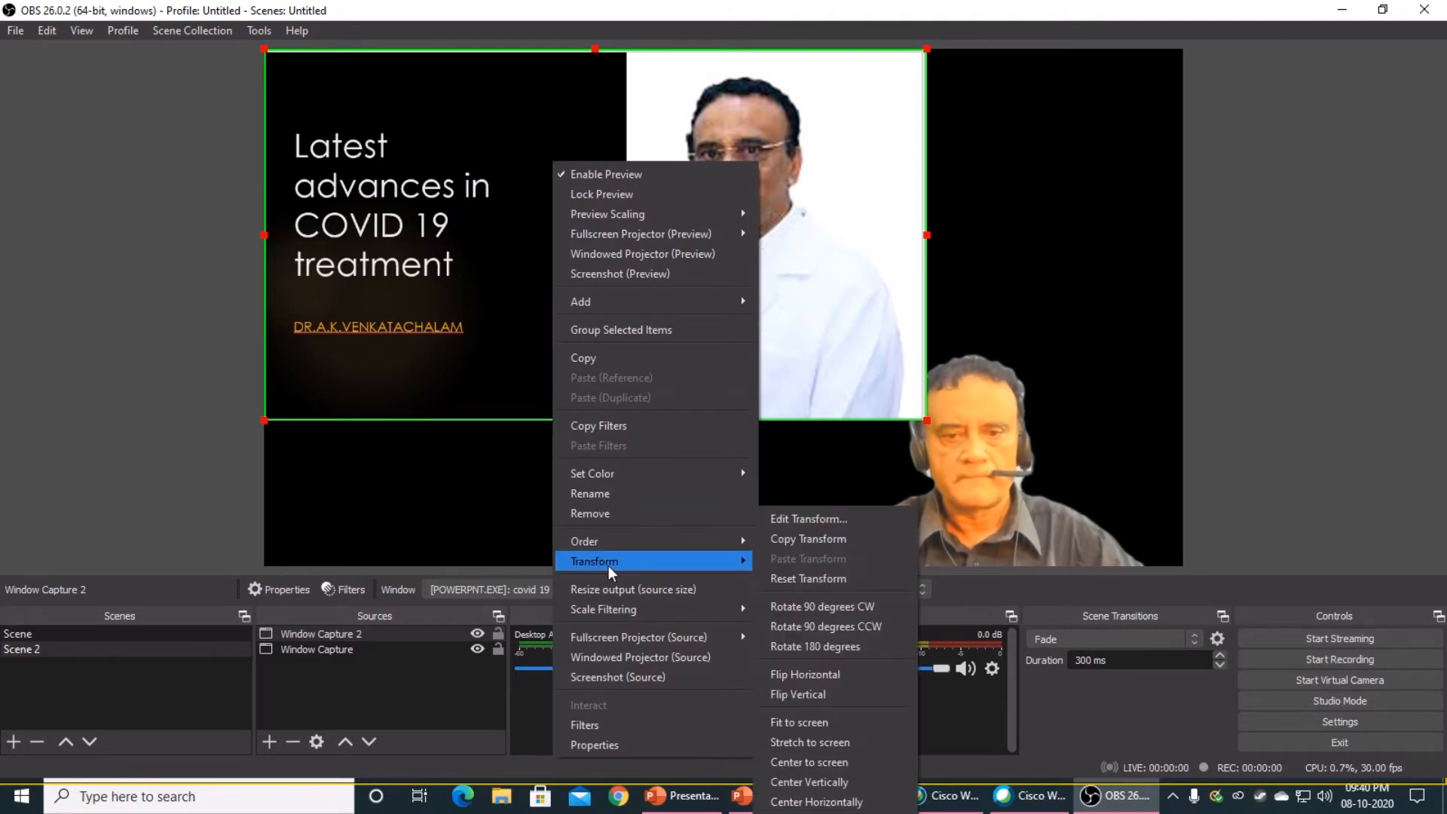
click(829, 742)
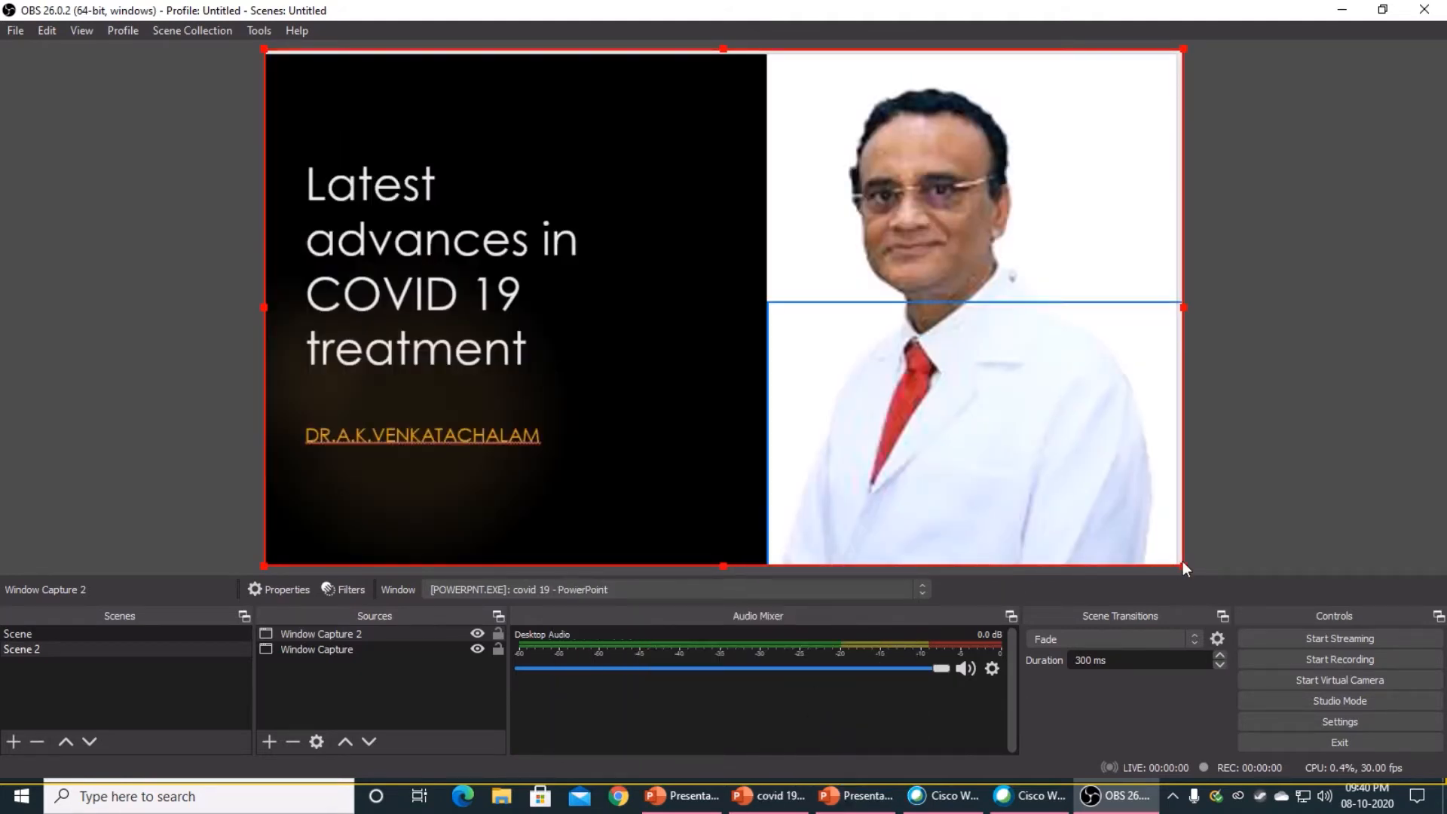
drag(1183, 564, 798, 354)
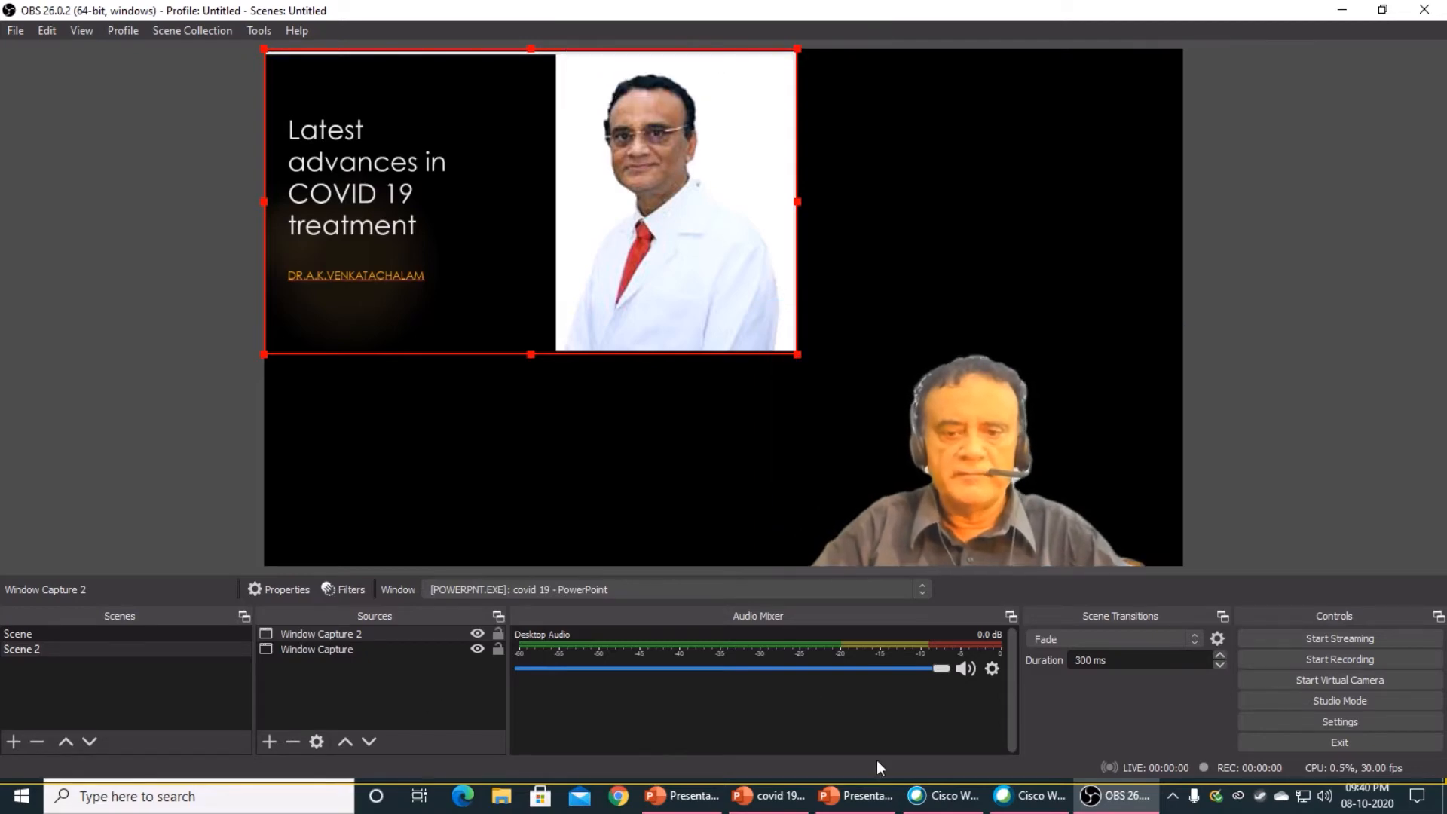
Step: Switch to slide 2 of the covid 19 presentation in PowerPoint, check it in the OBS scene, and return to PowerPoint
mouse_move(873, 807)
click(735, 726)
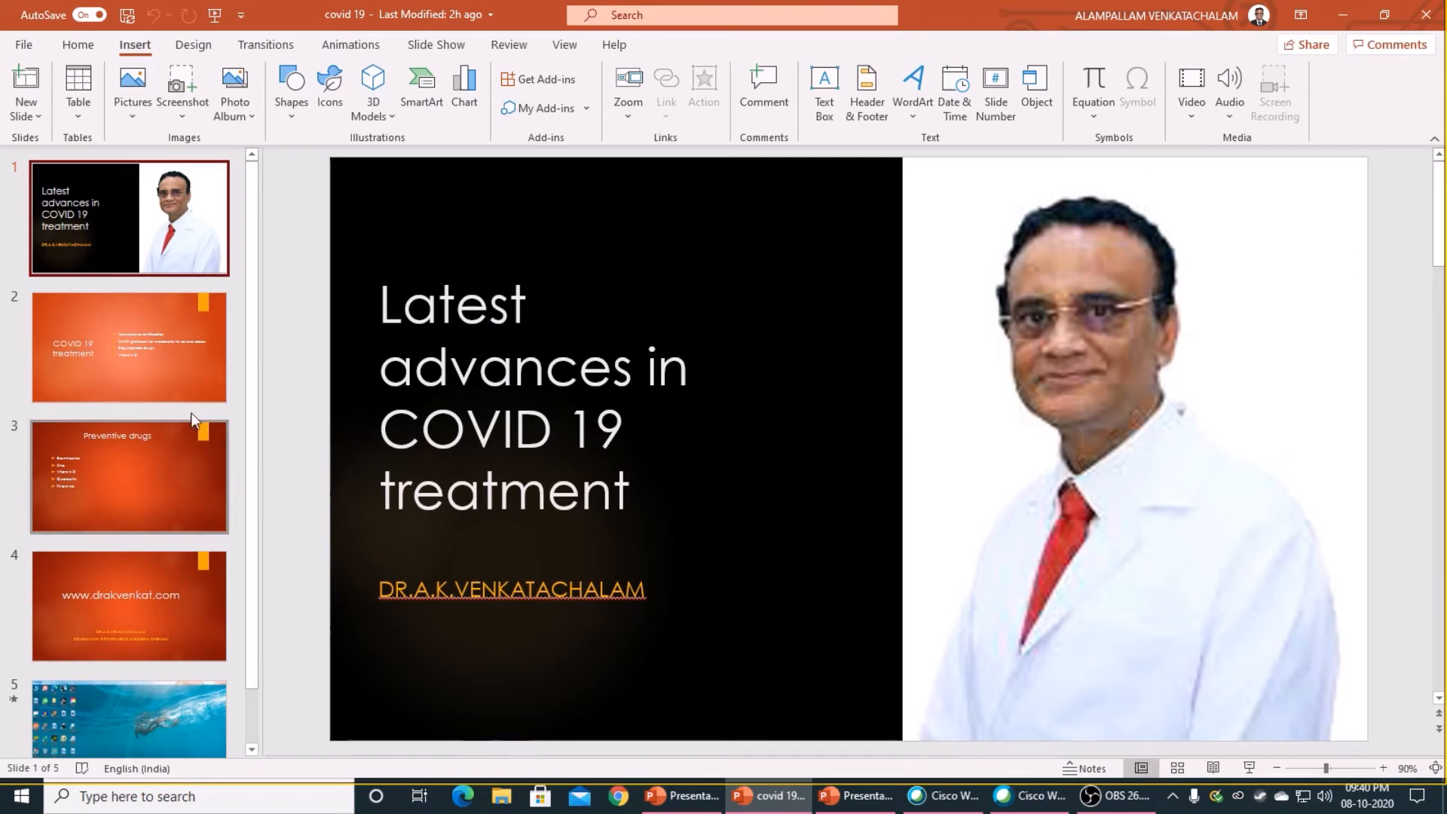
click(151, 379)
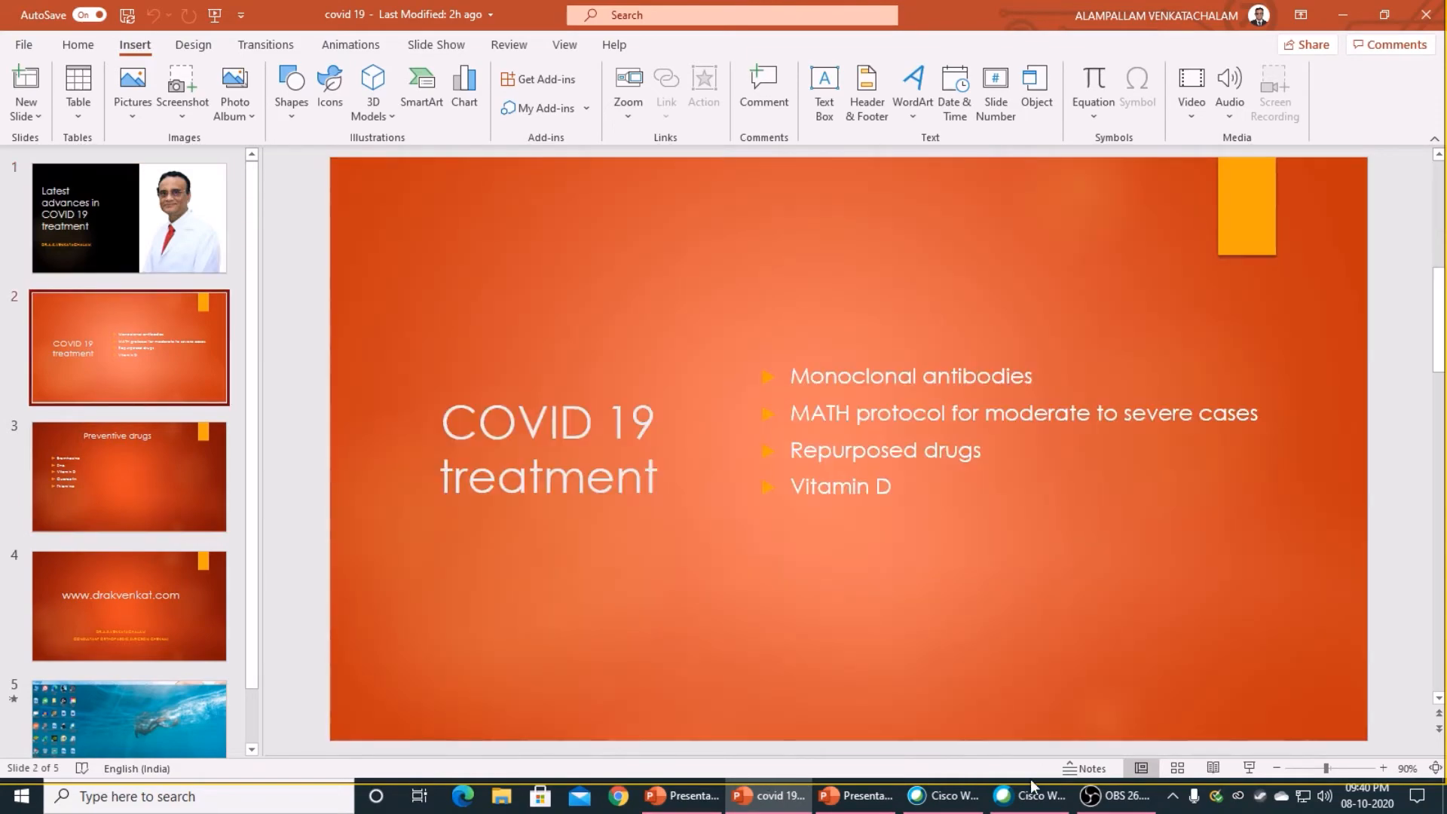
click(1113, 805)
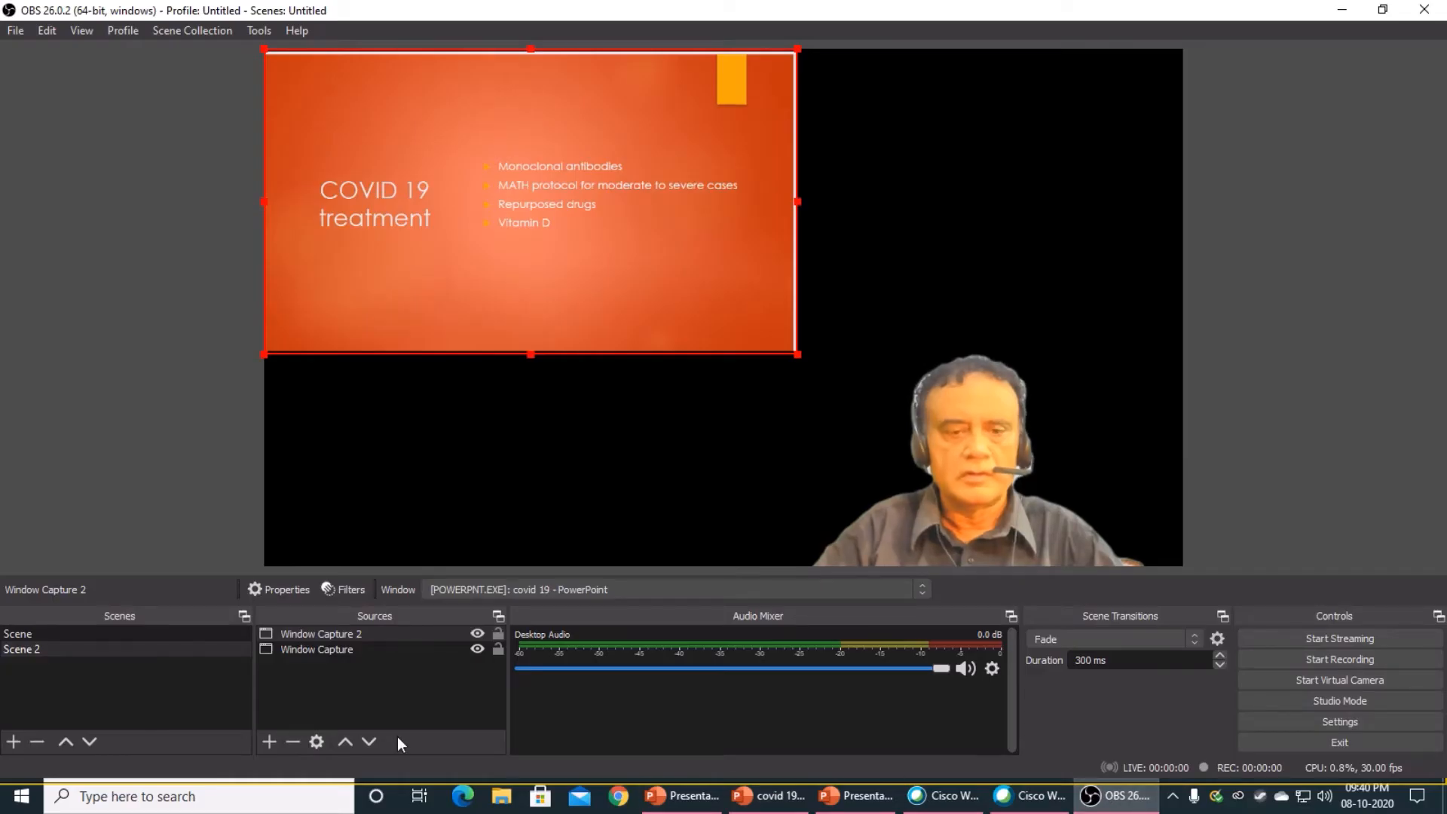
mouse_move(866, 799)
click(735, 725)
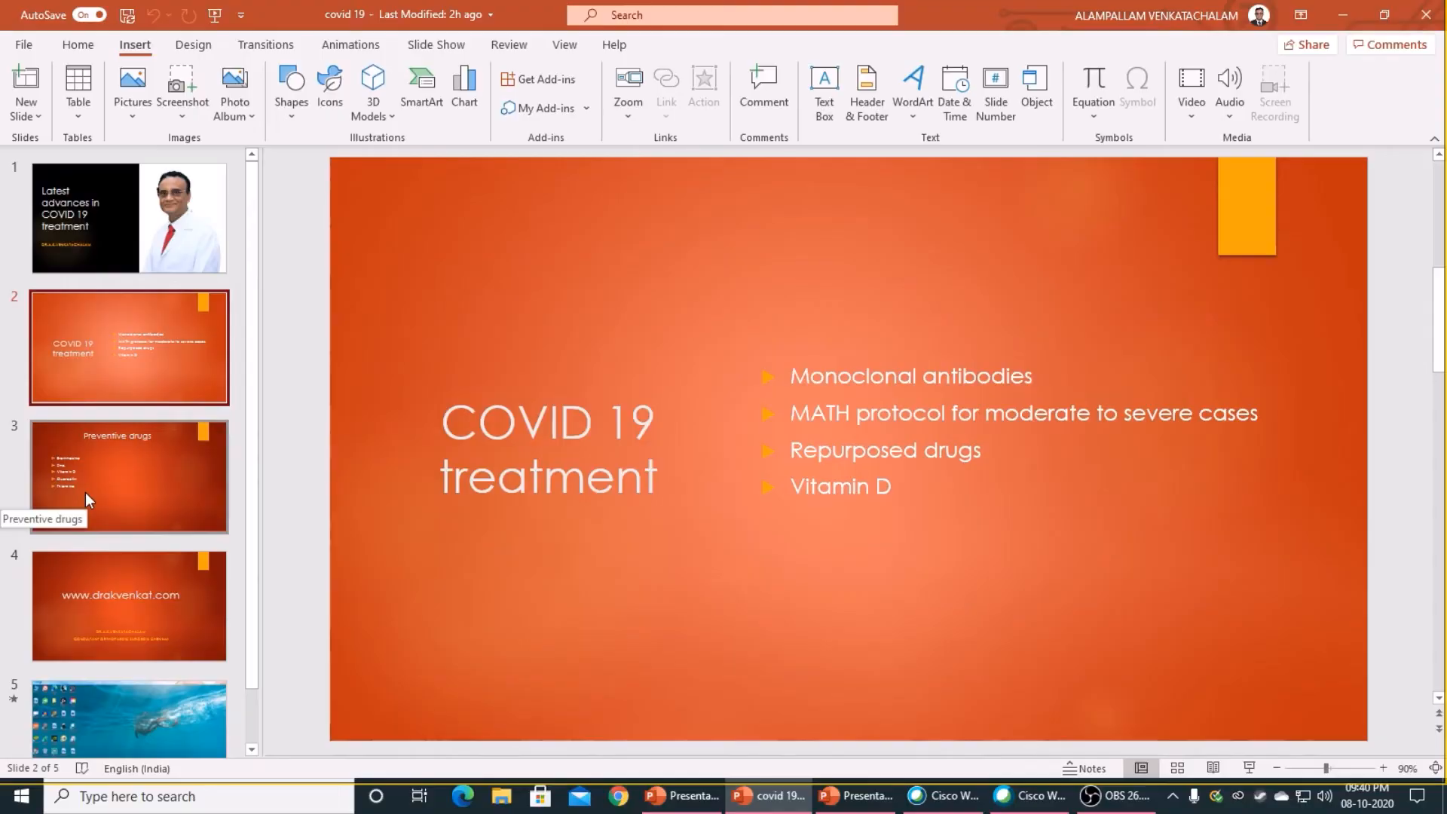
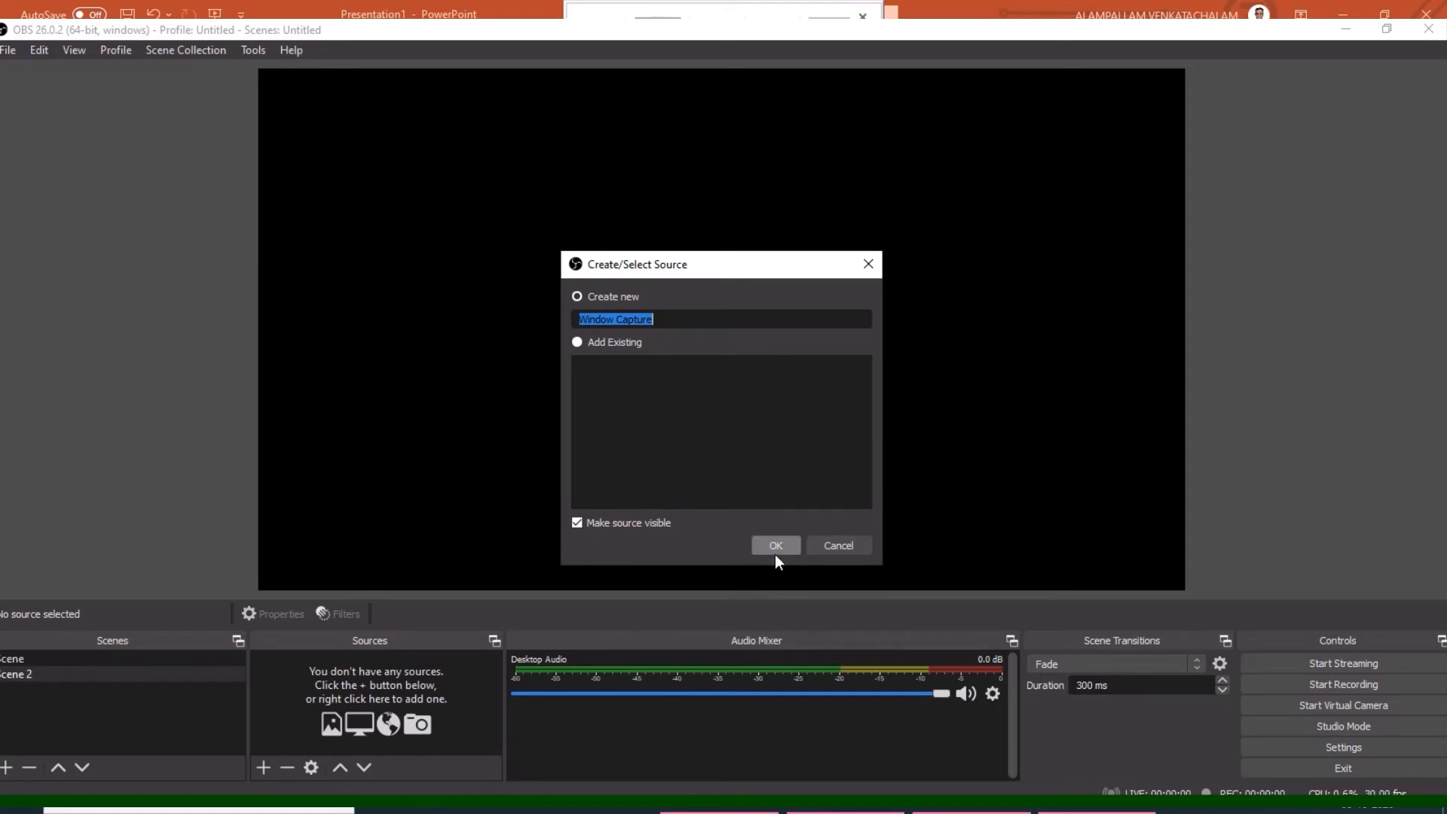
Step: Create a Window Capture source of the Cisco Webex Meetings window, starting the Webex video preview before confirming the source properties
click(776, 547)
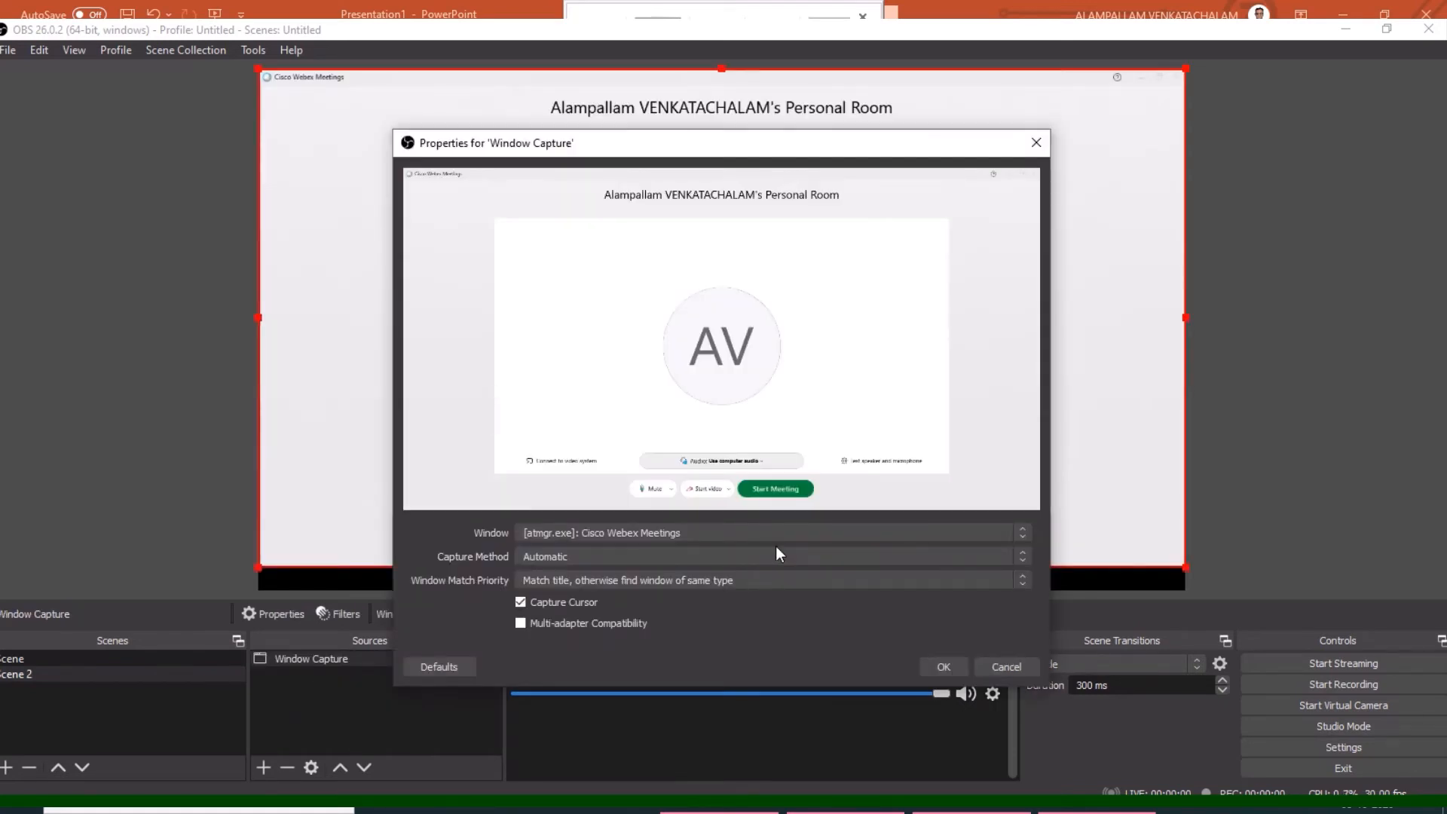
click(847, 811)
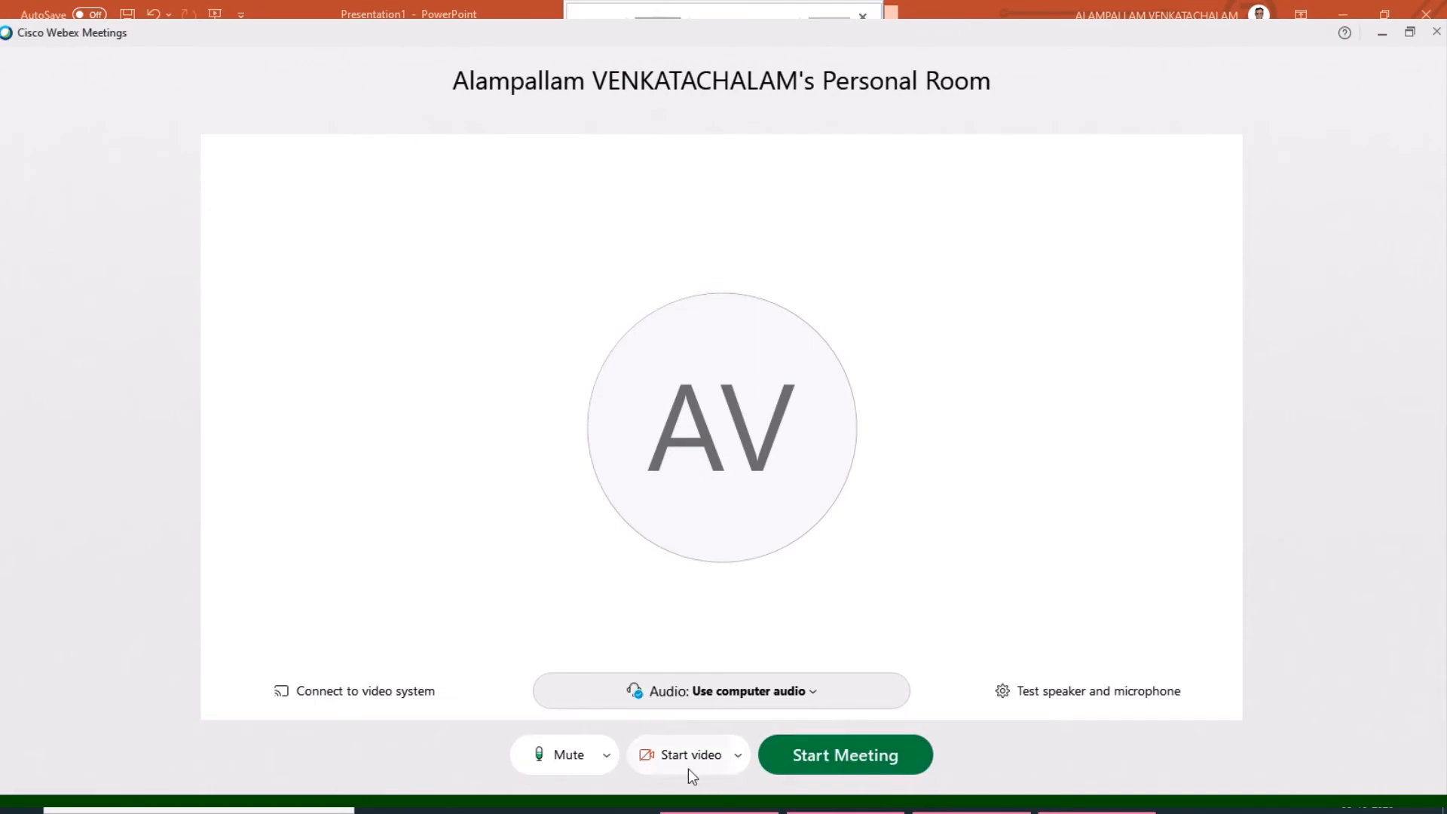
click(668, 763)
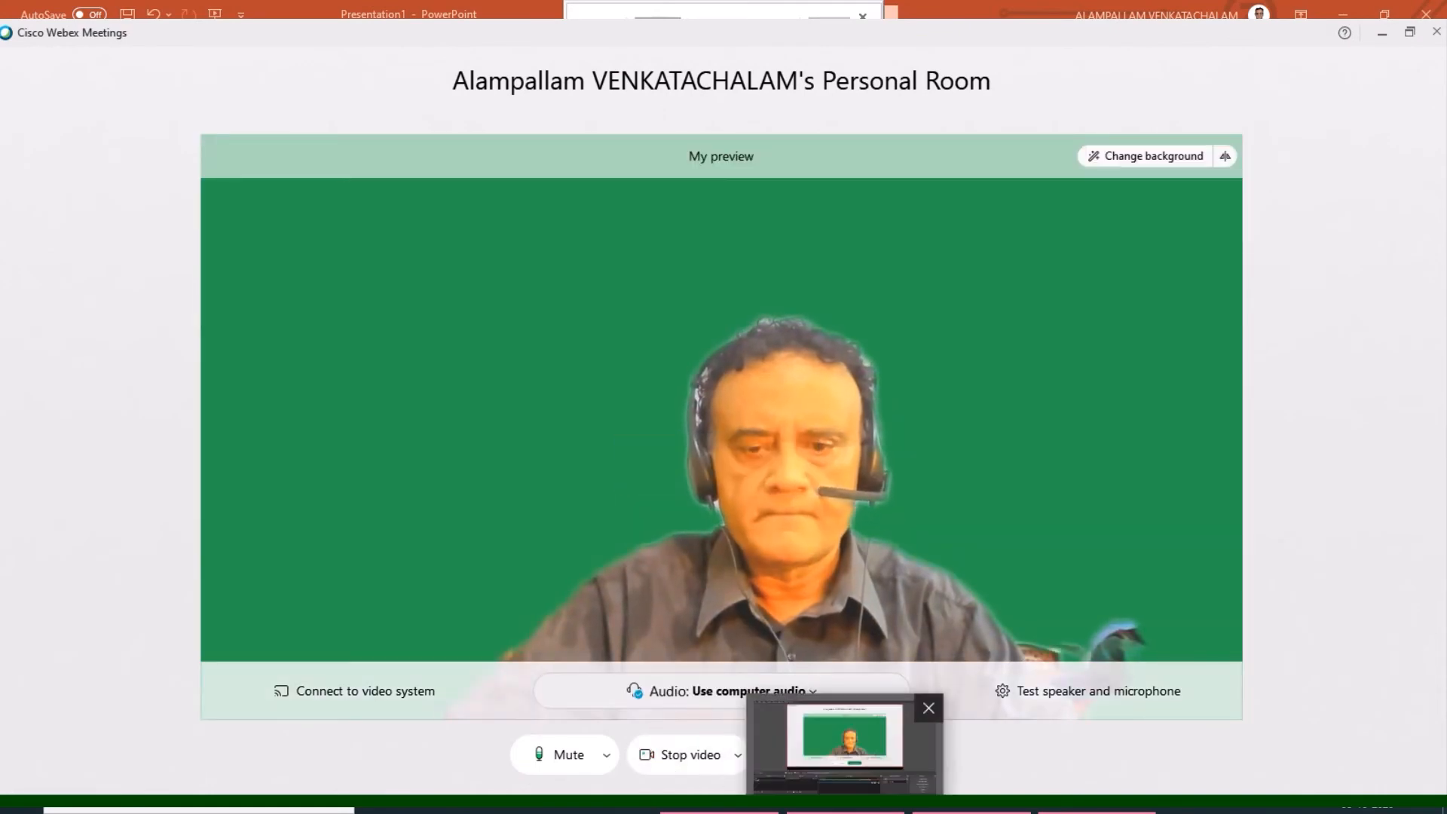
click(845, 811)
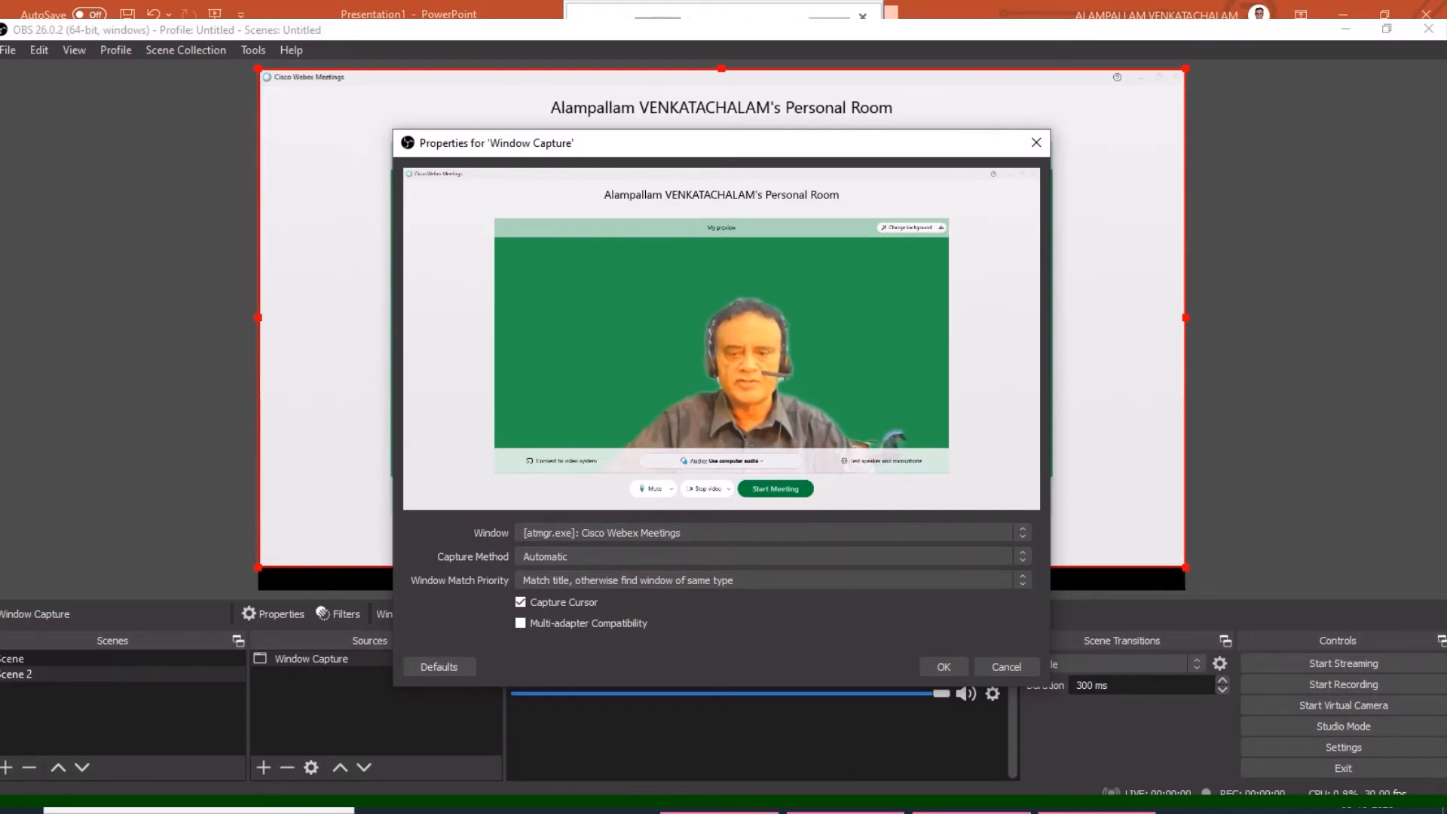
click(476, 321)
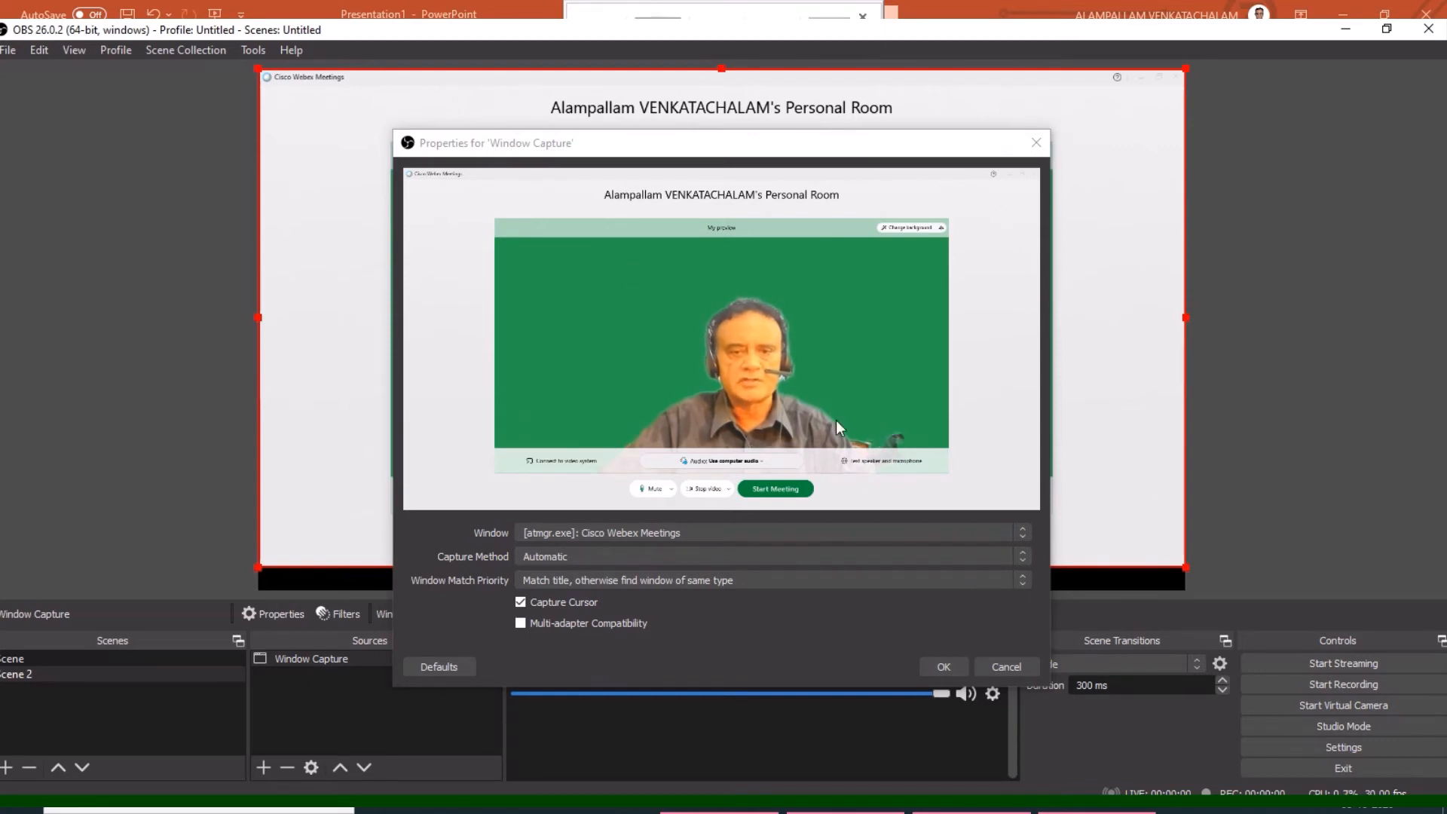
click(944, 668)
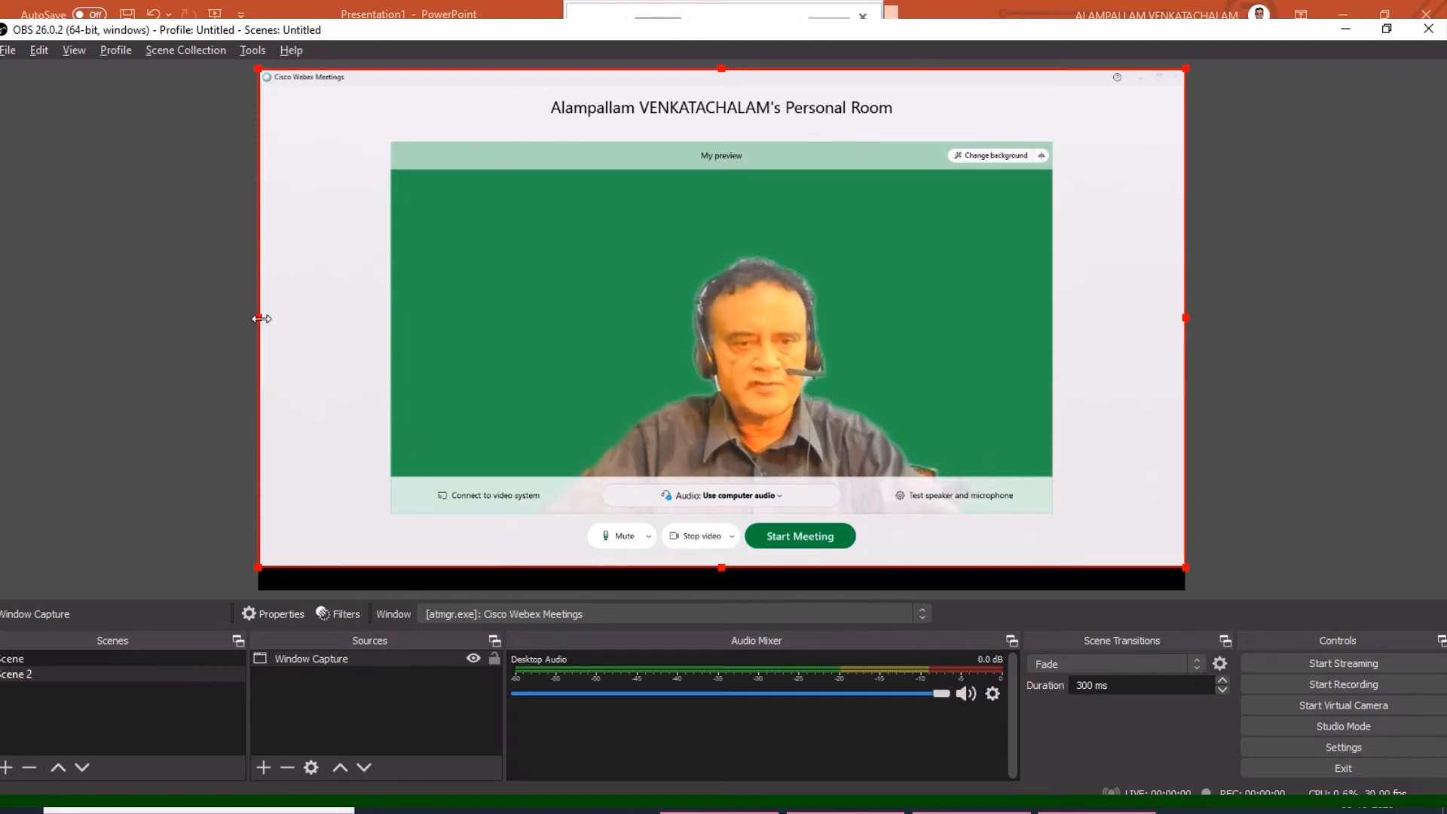
Step: Crop all four sides of the Webex capture so only the green-screen presenter video is left, without Webex bars and controls
drag(262, 318, 360, 373)
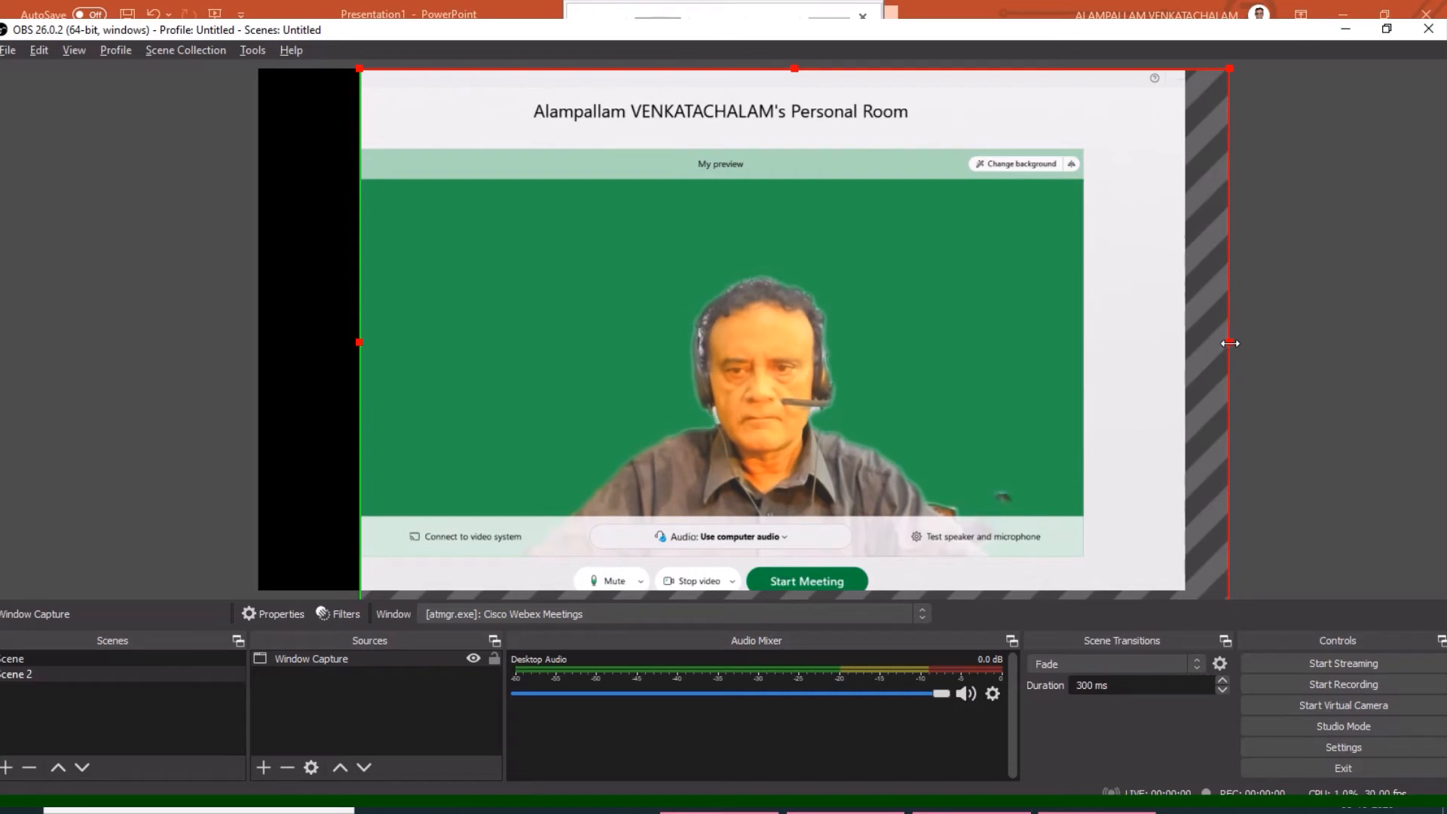
drag(1230, 343, 1087, 363)
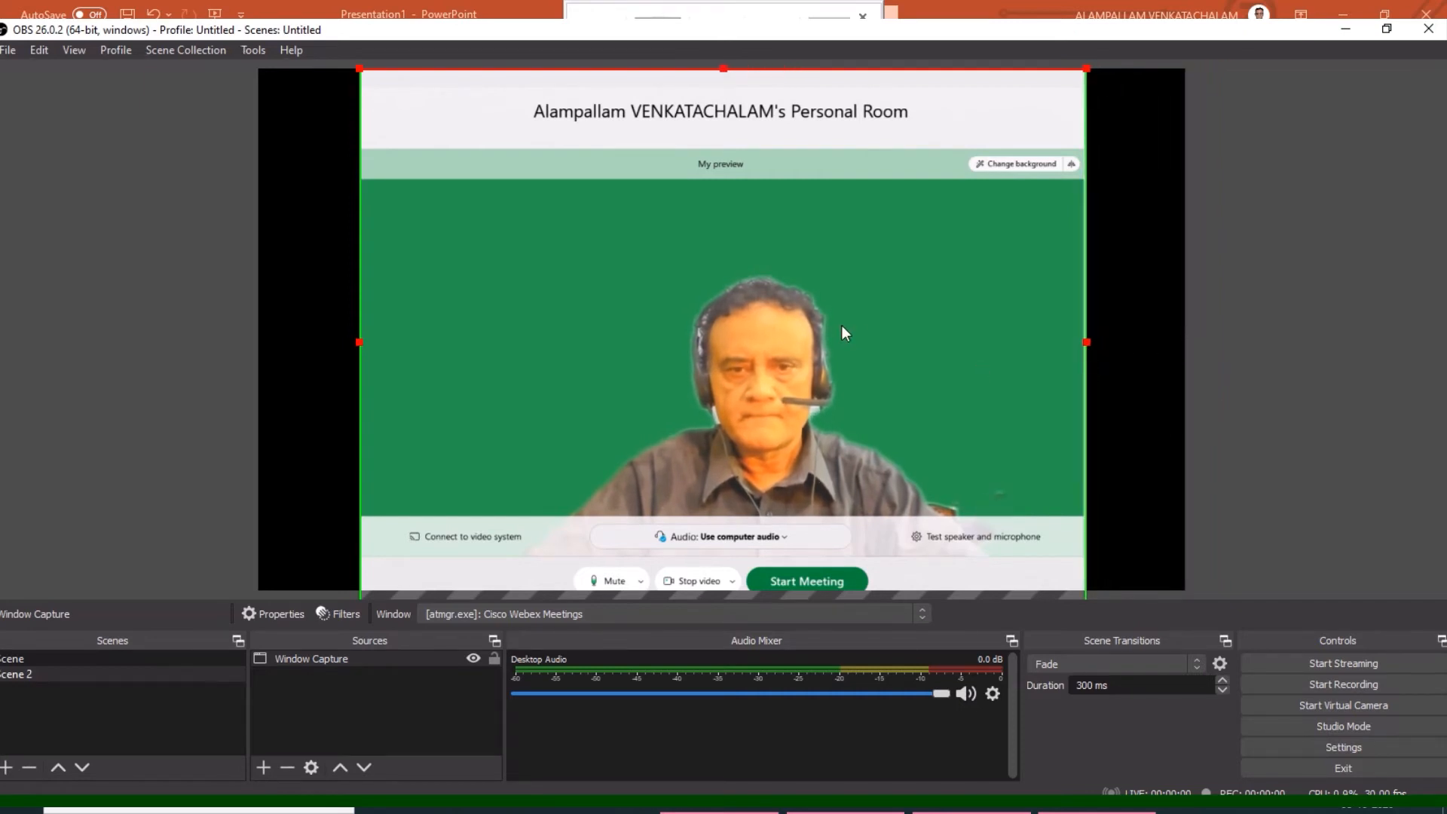
drag(841, 324, 847, 214)
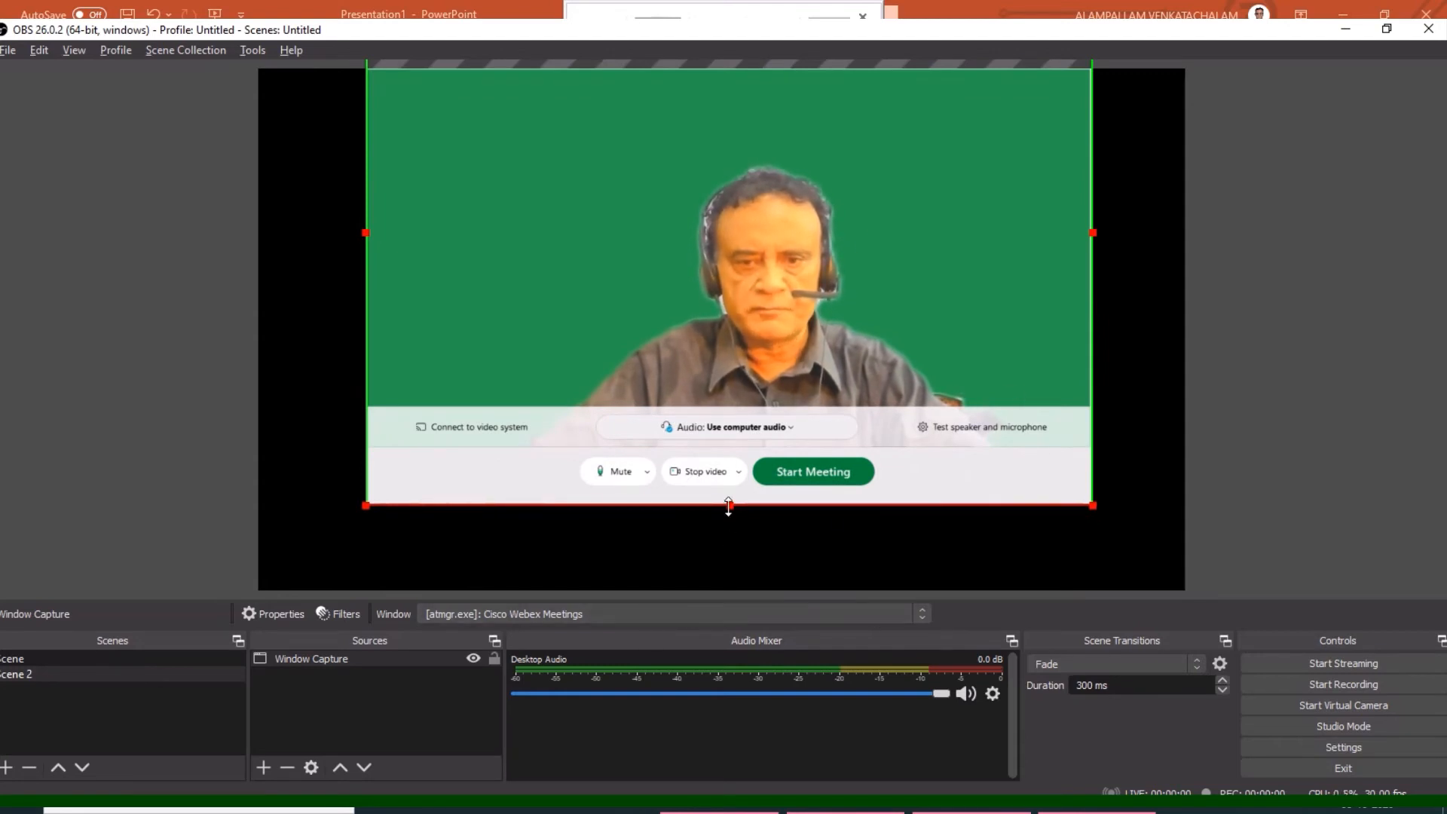
drag(729, 507, 744, 408)
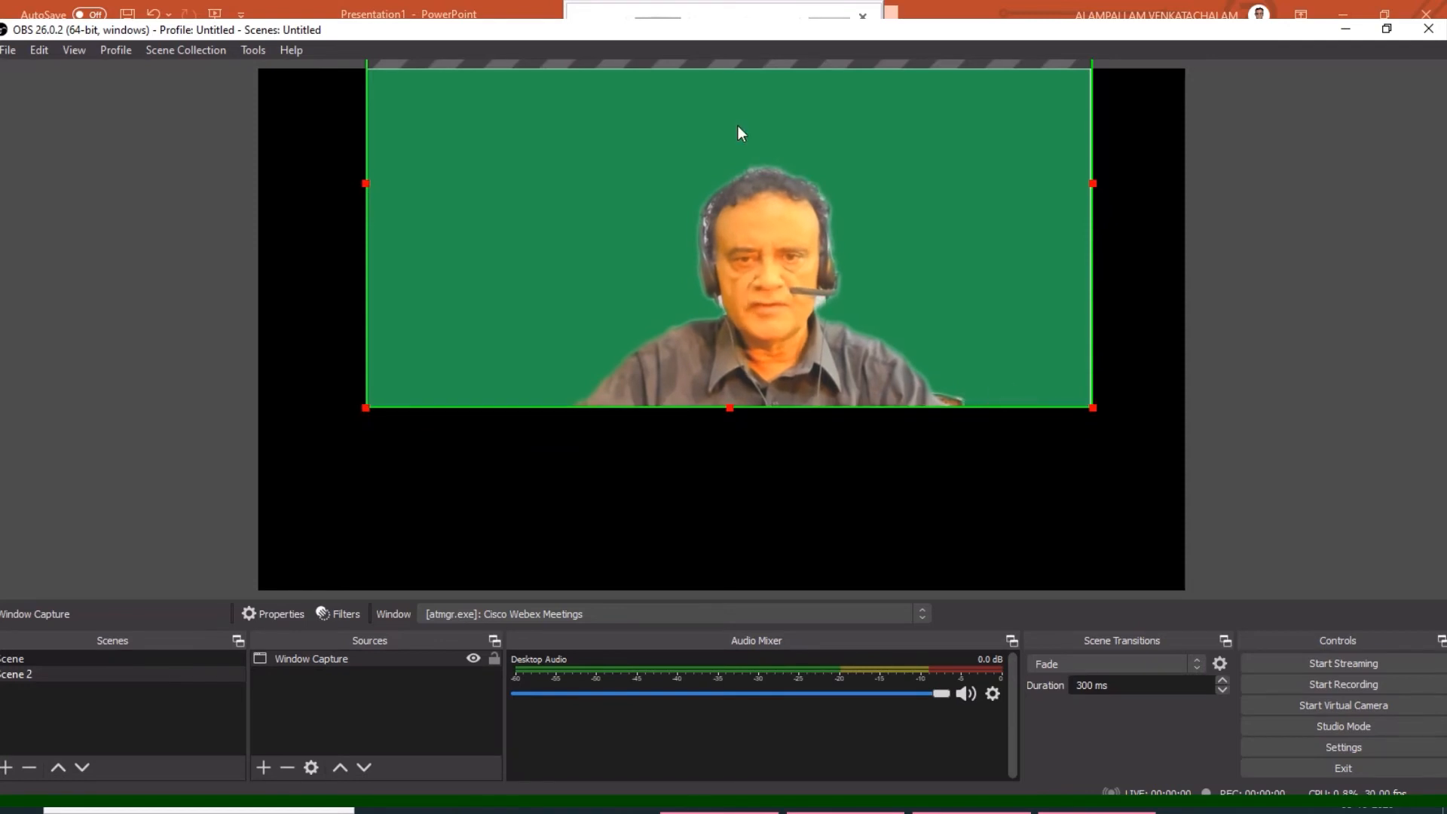
drag(738, 126, 740, 280)
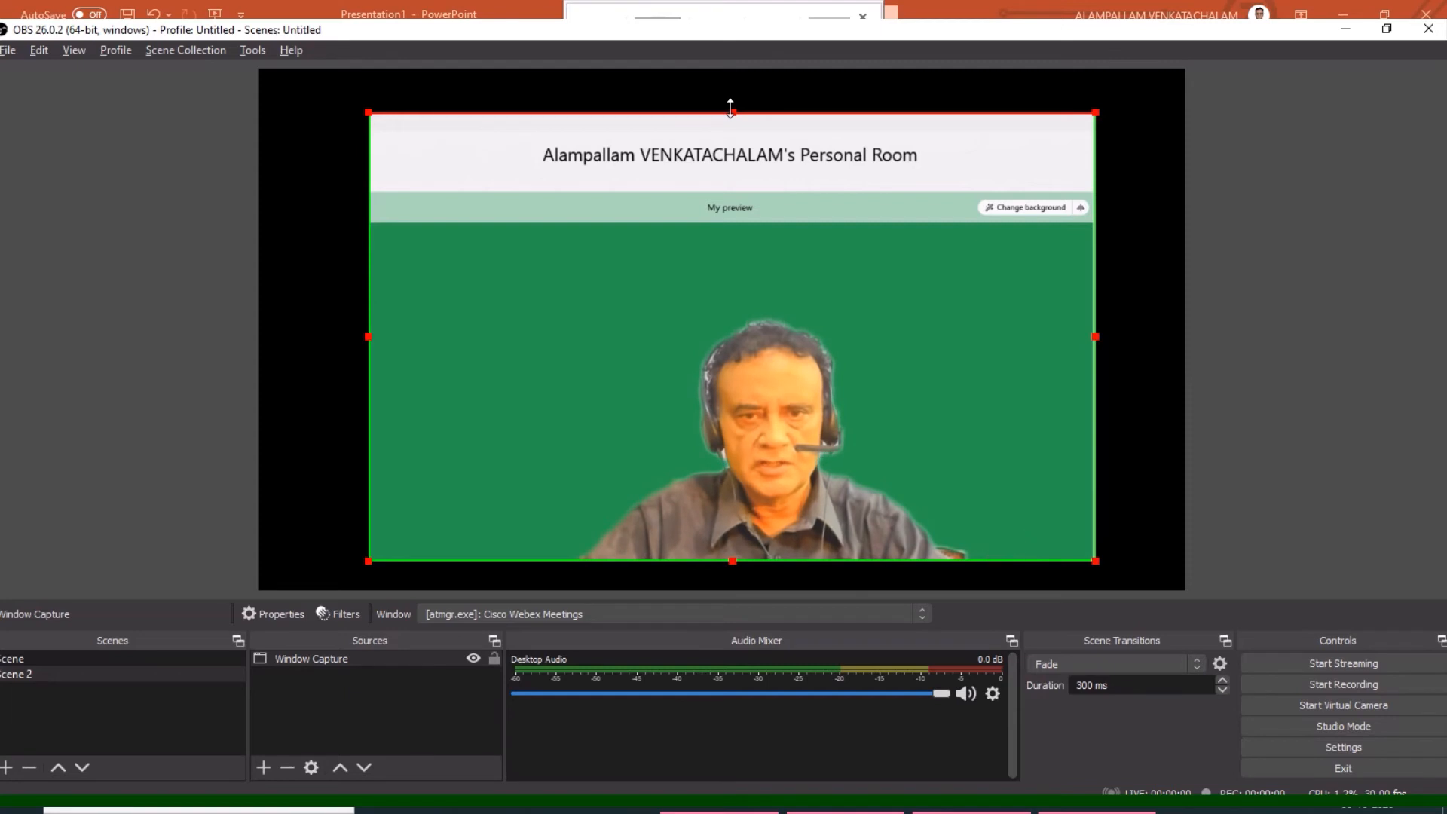
drag(730, 107, 734, 224)
Step: Fit the cropped Webex capture to the screen
right_click(661, 337)
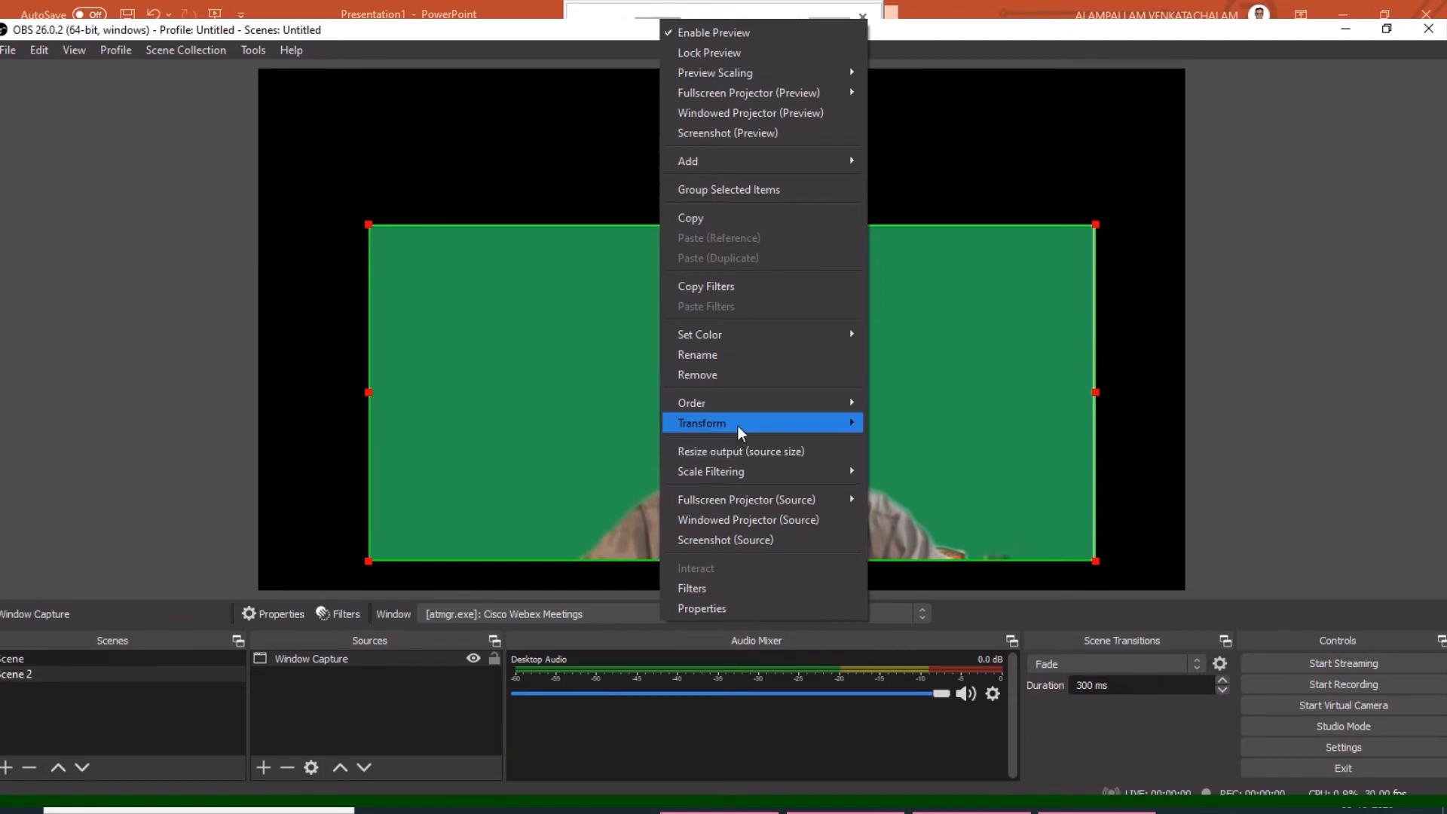
mouse_move(738, 426)
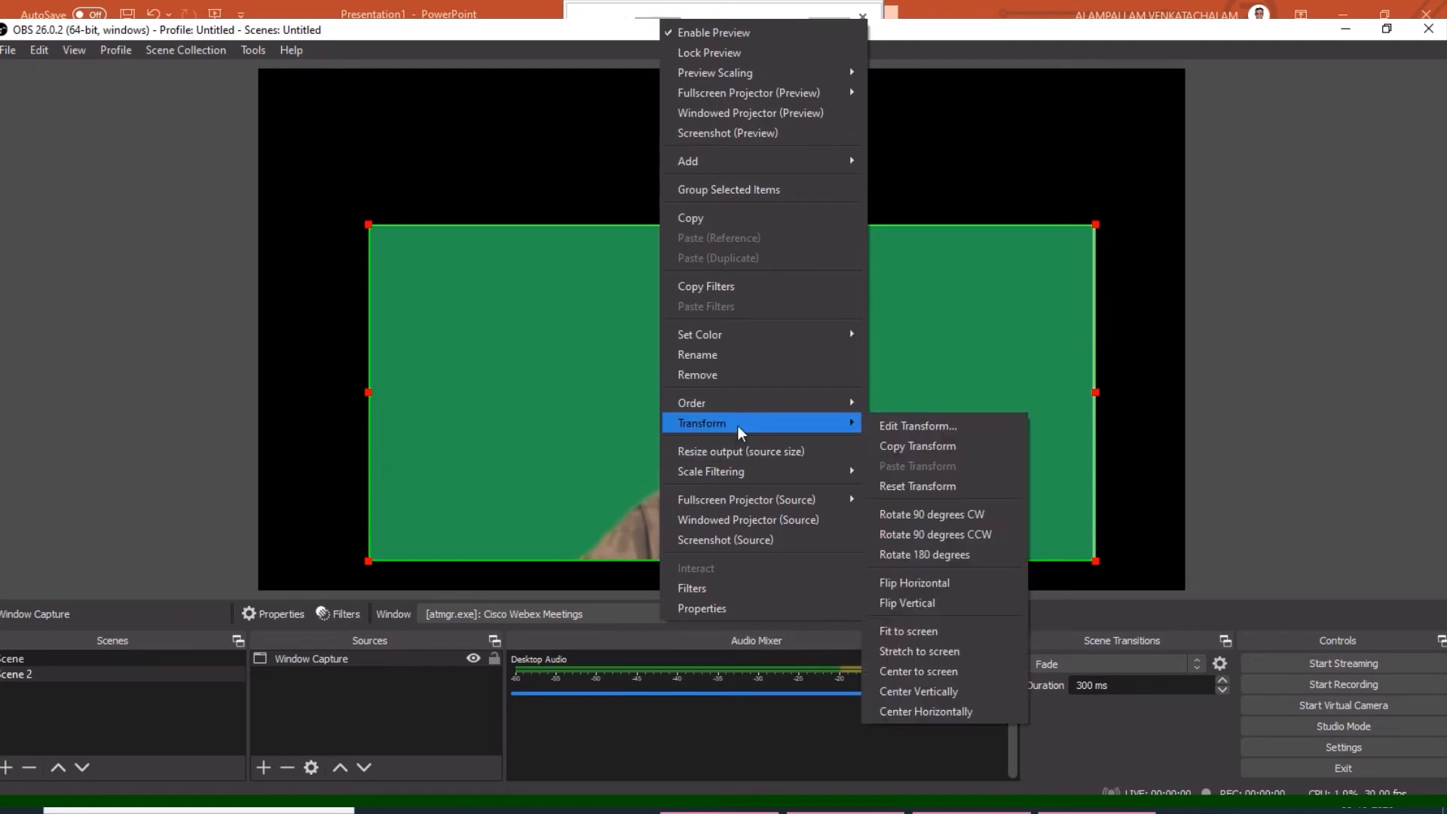
click(902, 632)
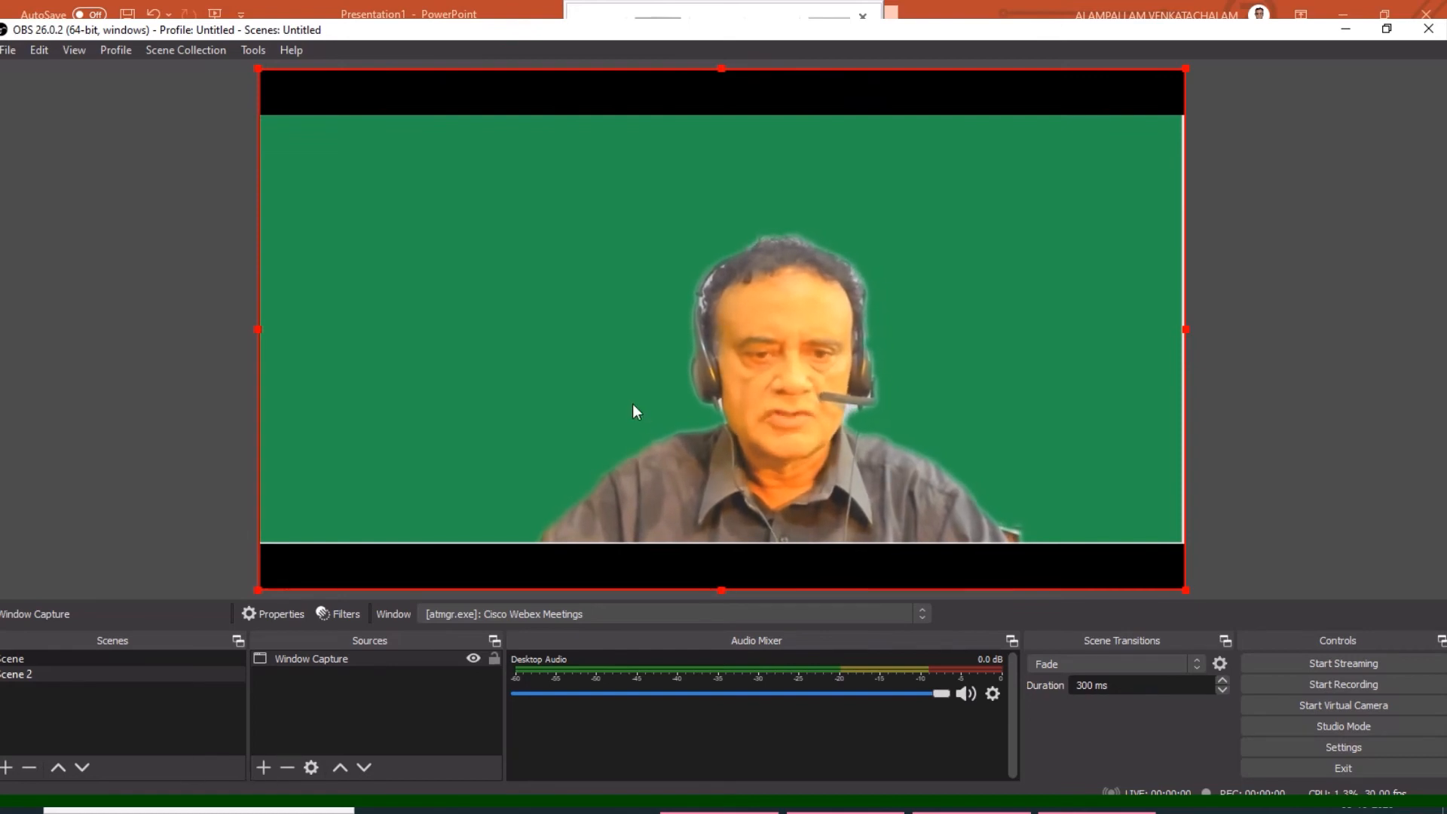
Step: Add a Chroma Key filter with its default name to the Window Capture source
right_click(396, 658)
click(420, 625)
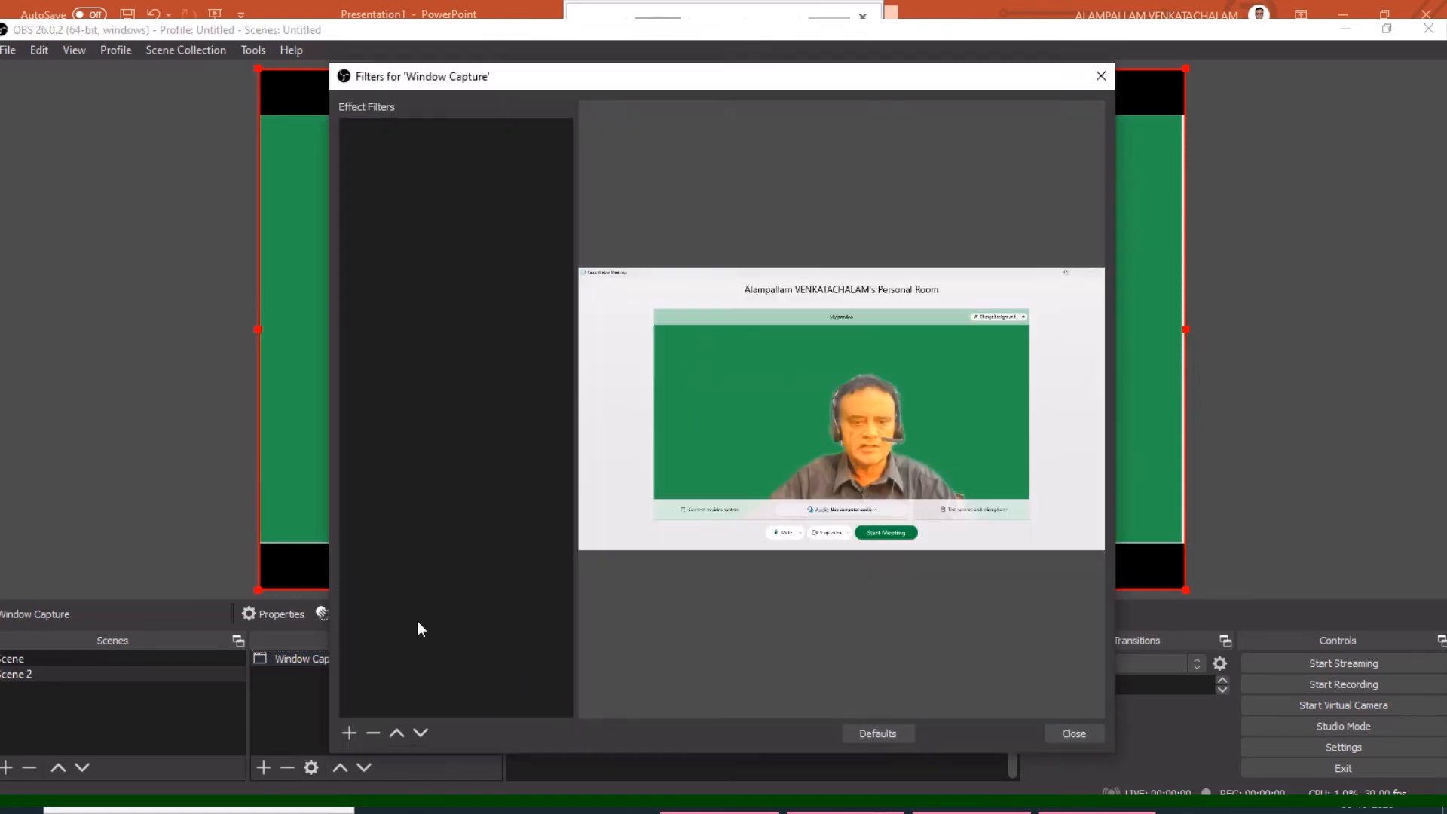
click(349, 733)
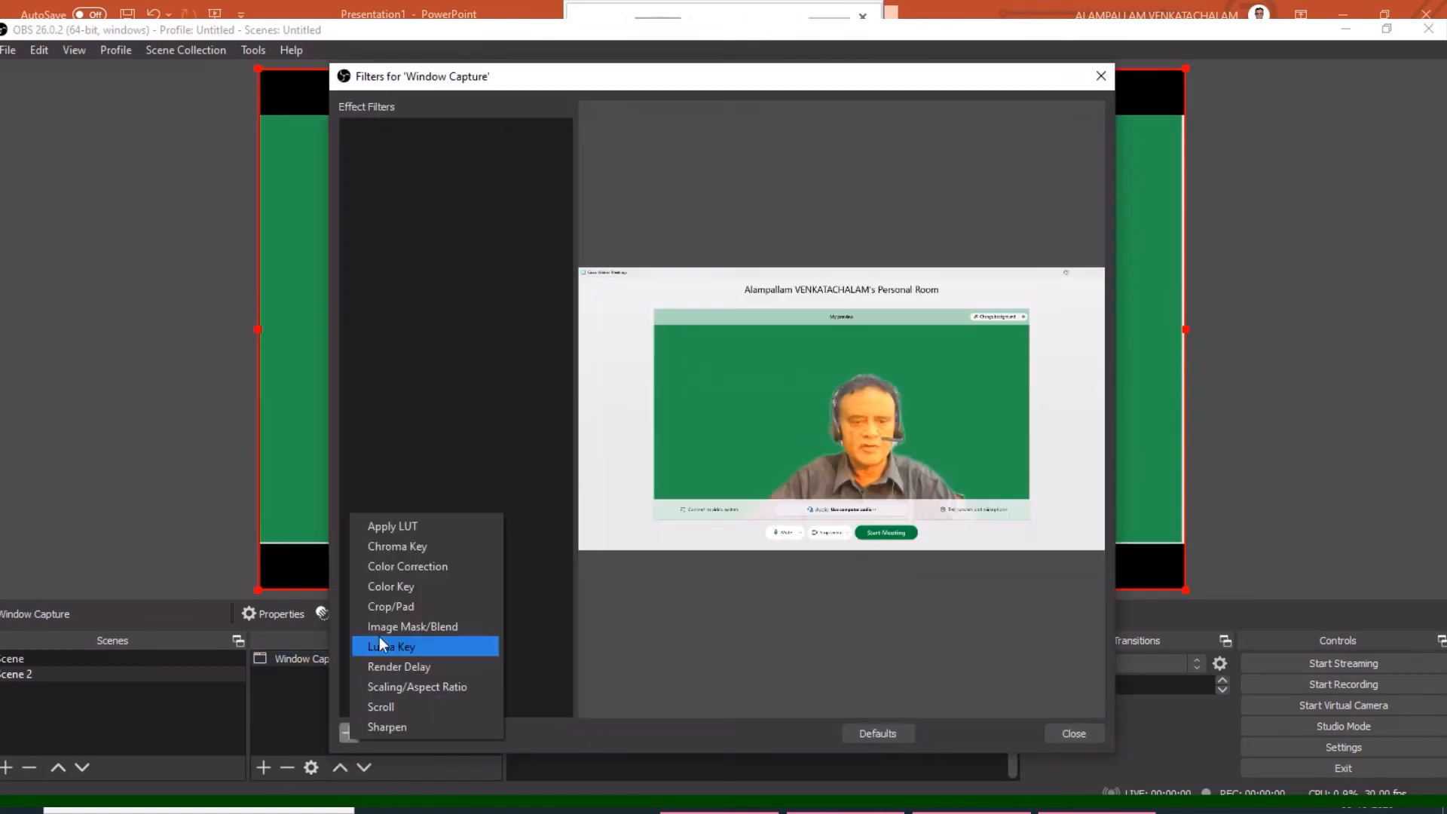
click(395, 554)
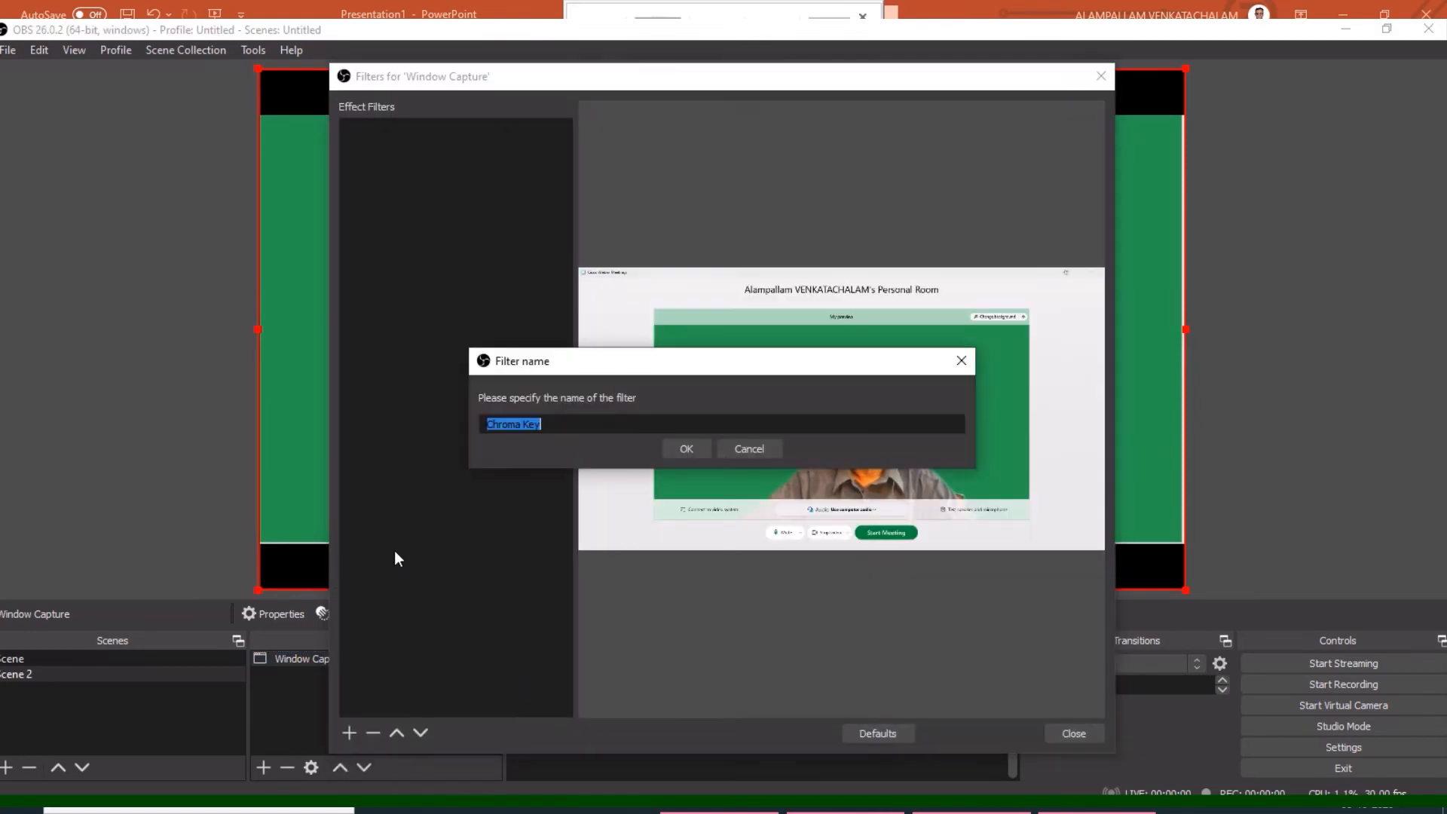
click(687, 445)
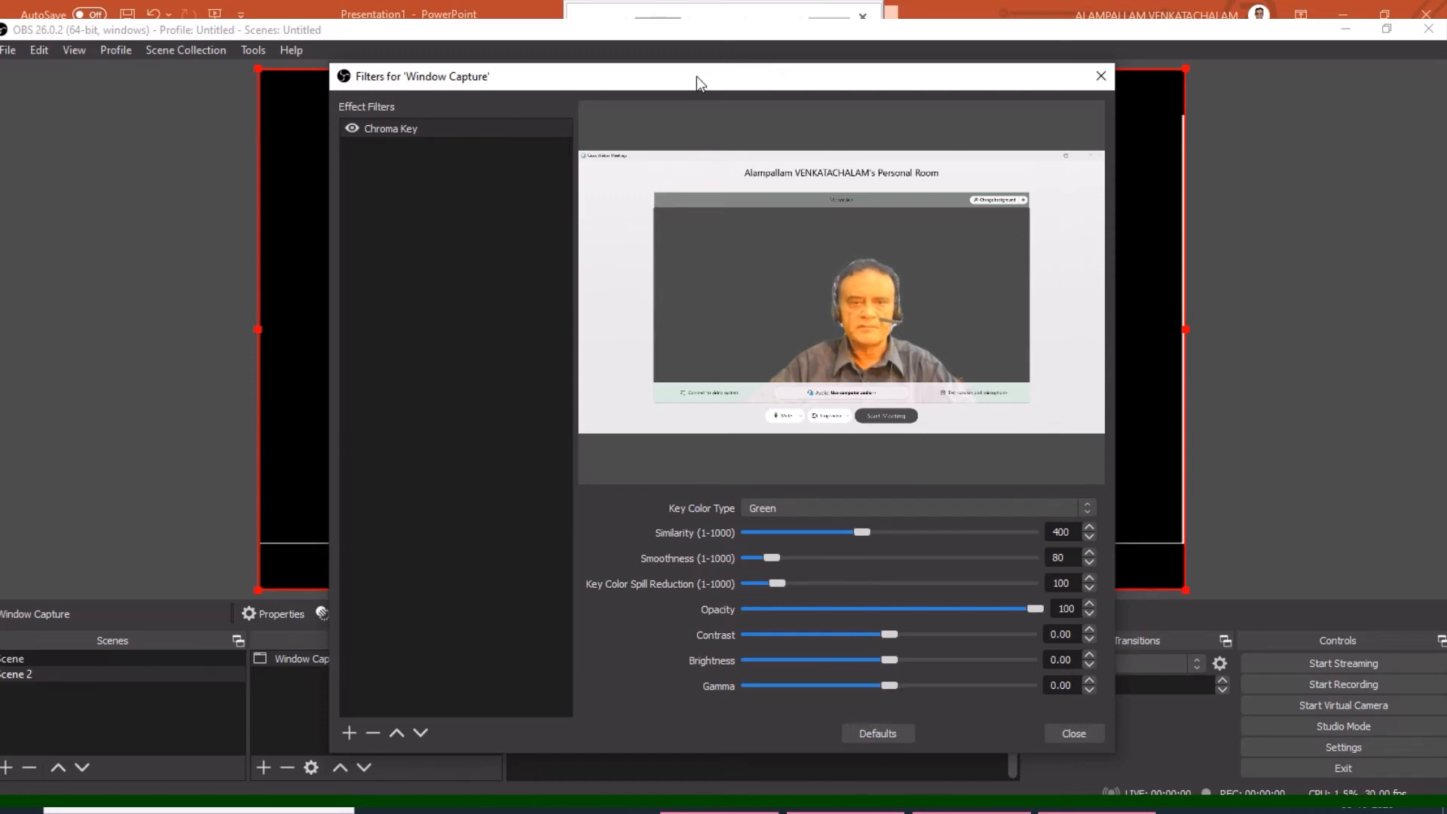
Step: Set the Chroma Key similarity to 385, key color spill reduction to 307, contrast to 0.42 and gamma to -0.58, and close the filters
drag(697, 76, 231, 32)
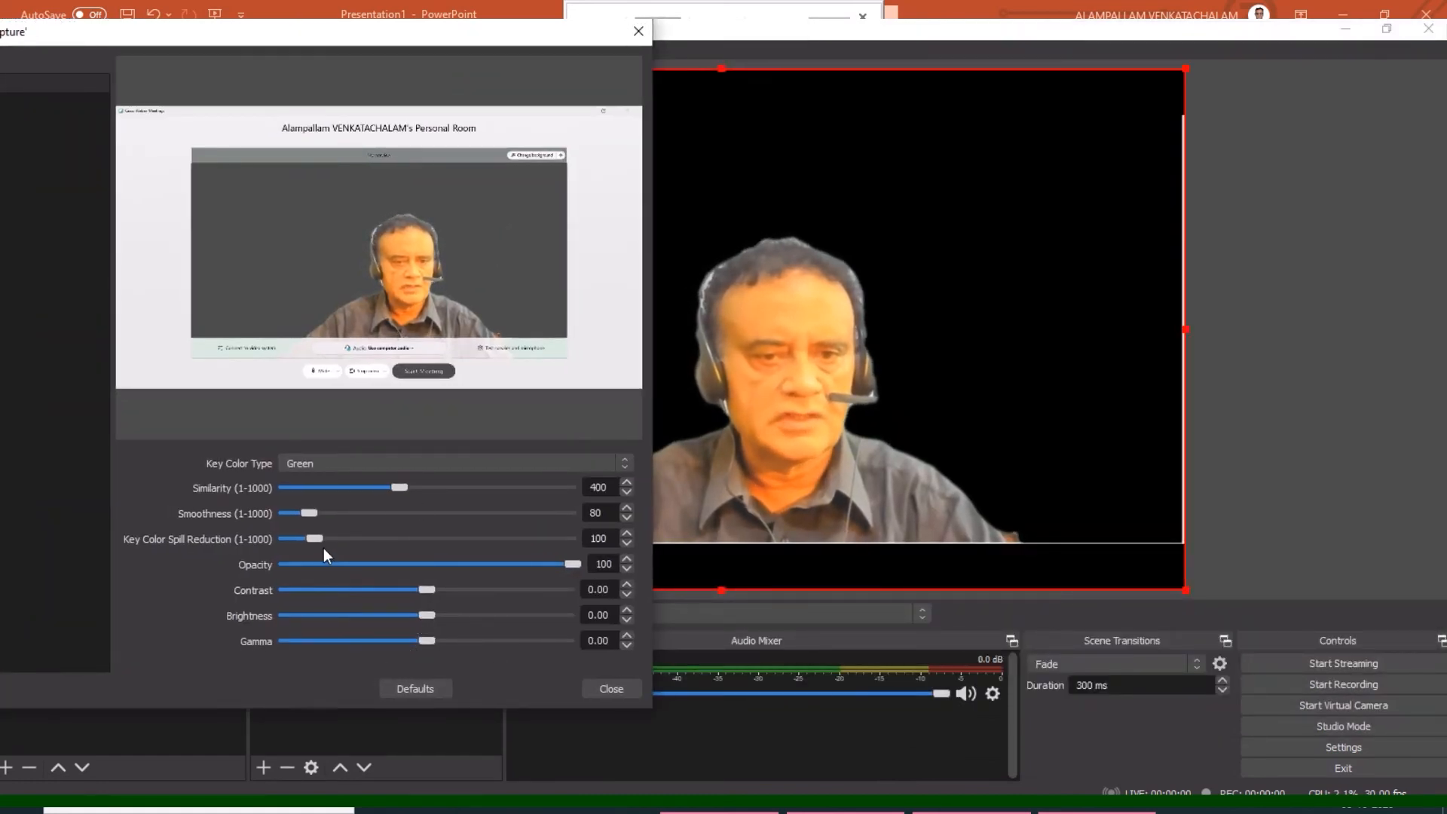
drag(341, 539, 384, 542)
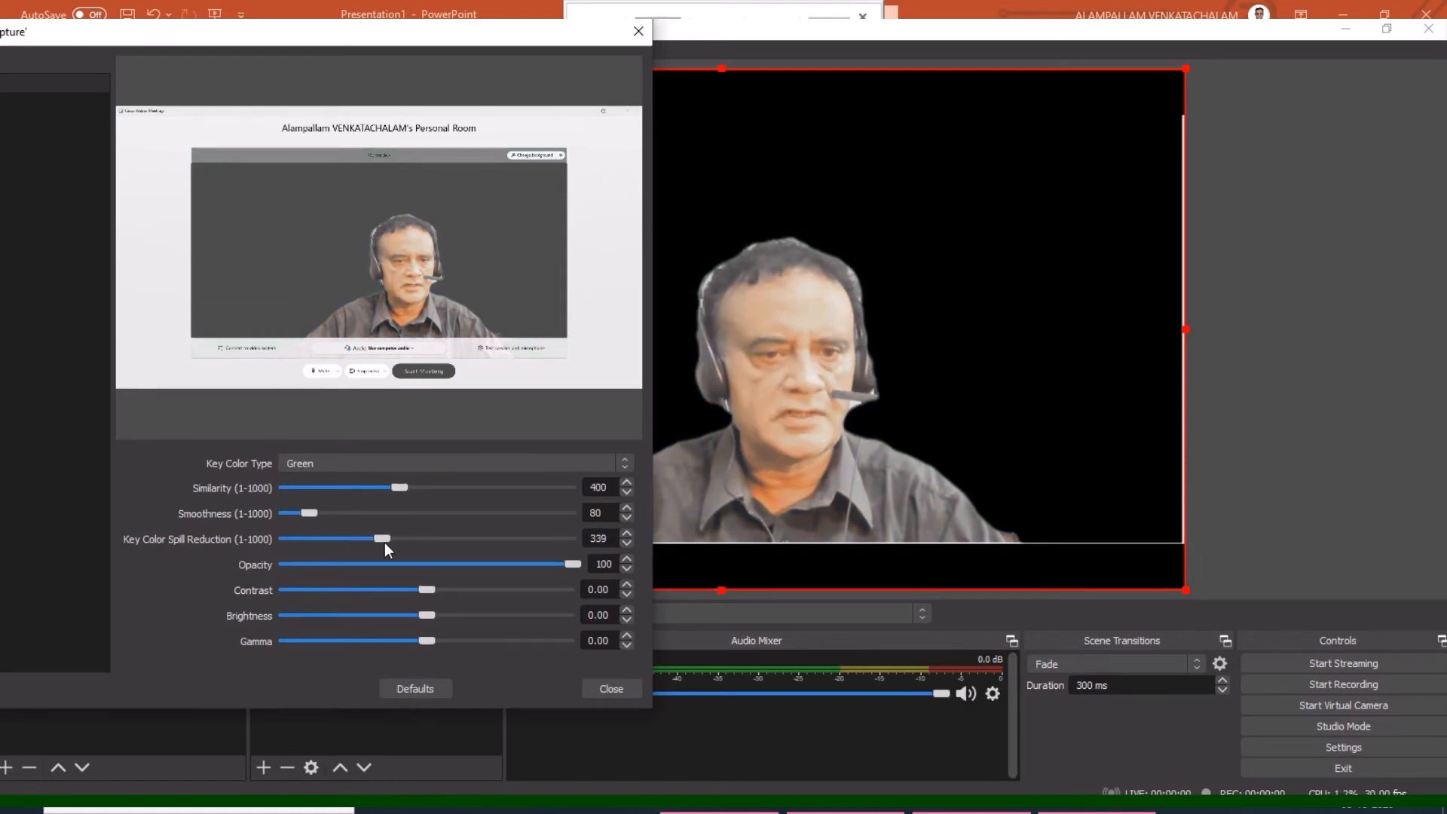
mouse_move(384, 542)
mouse_down()
mouse_move(345, 553)
mouse_move(375, 550)
mouse_up()
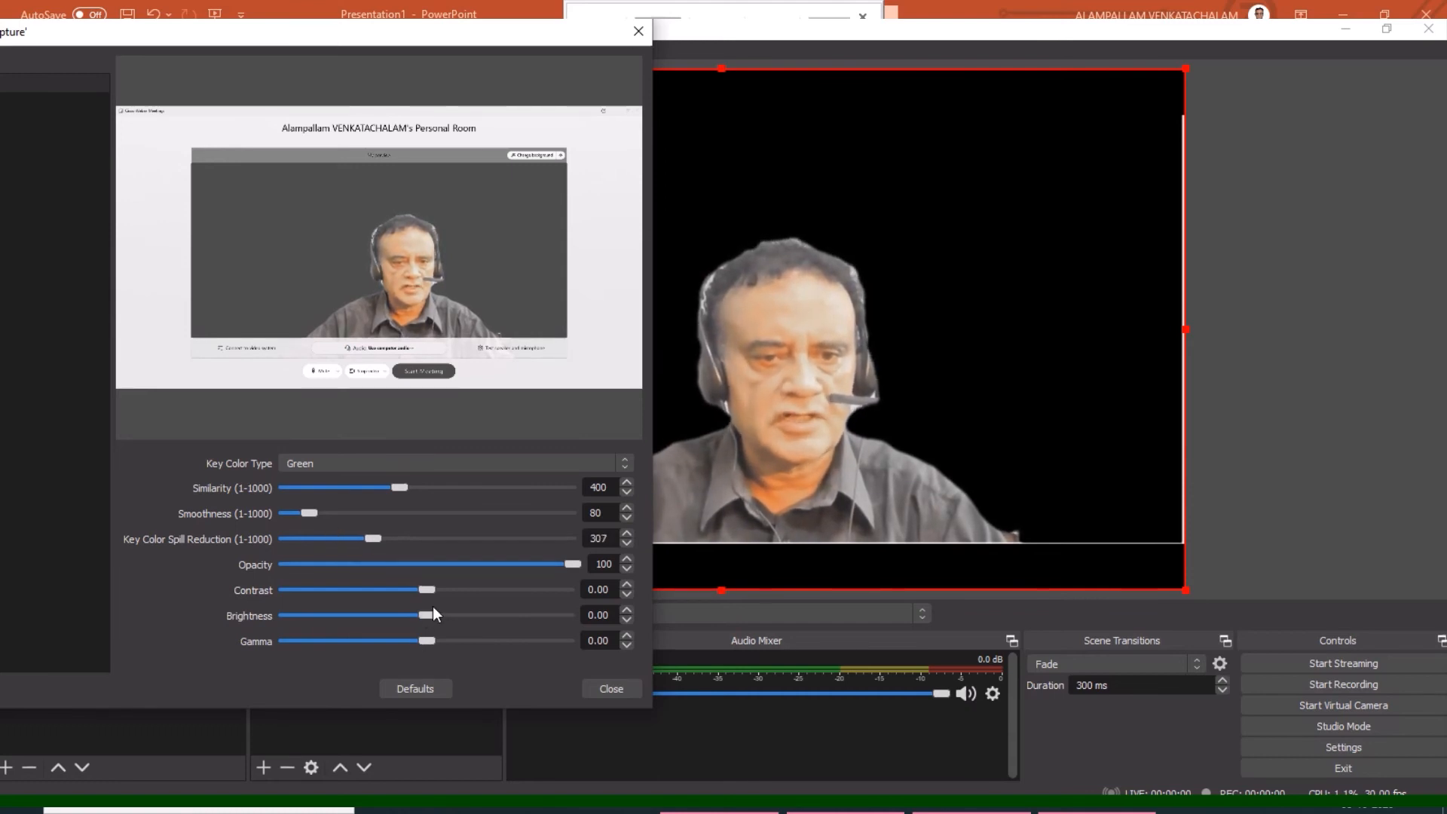
drag(428, 589, 466, 603)
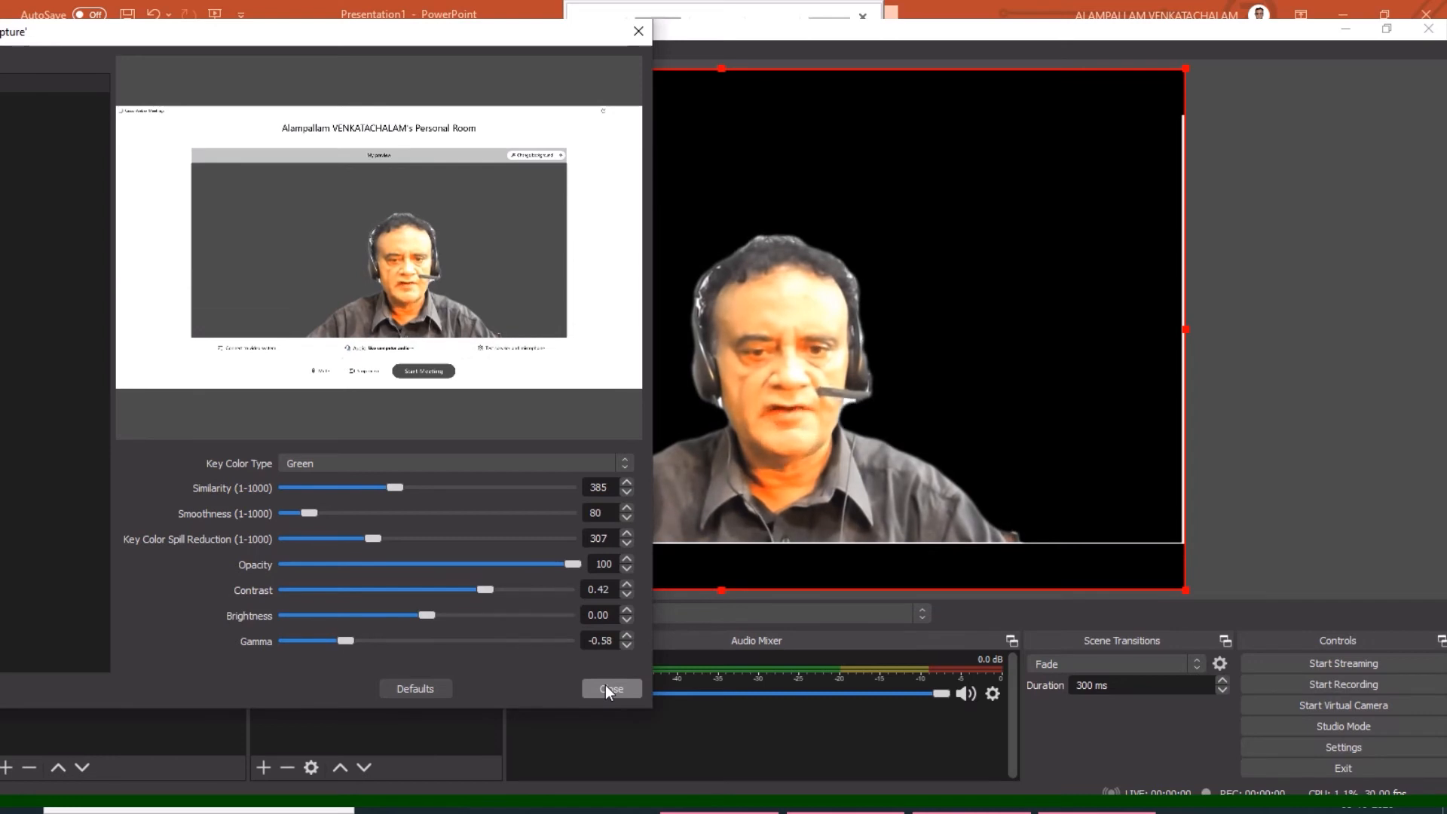
click(607, 690)
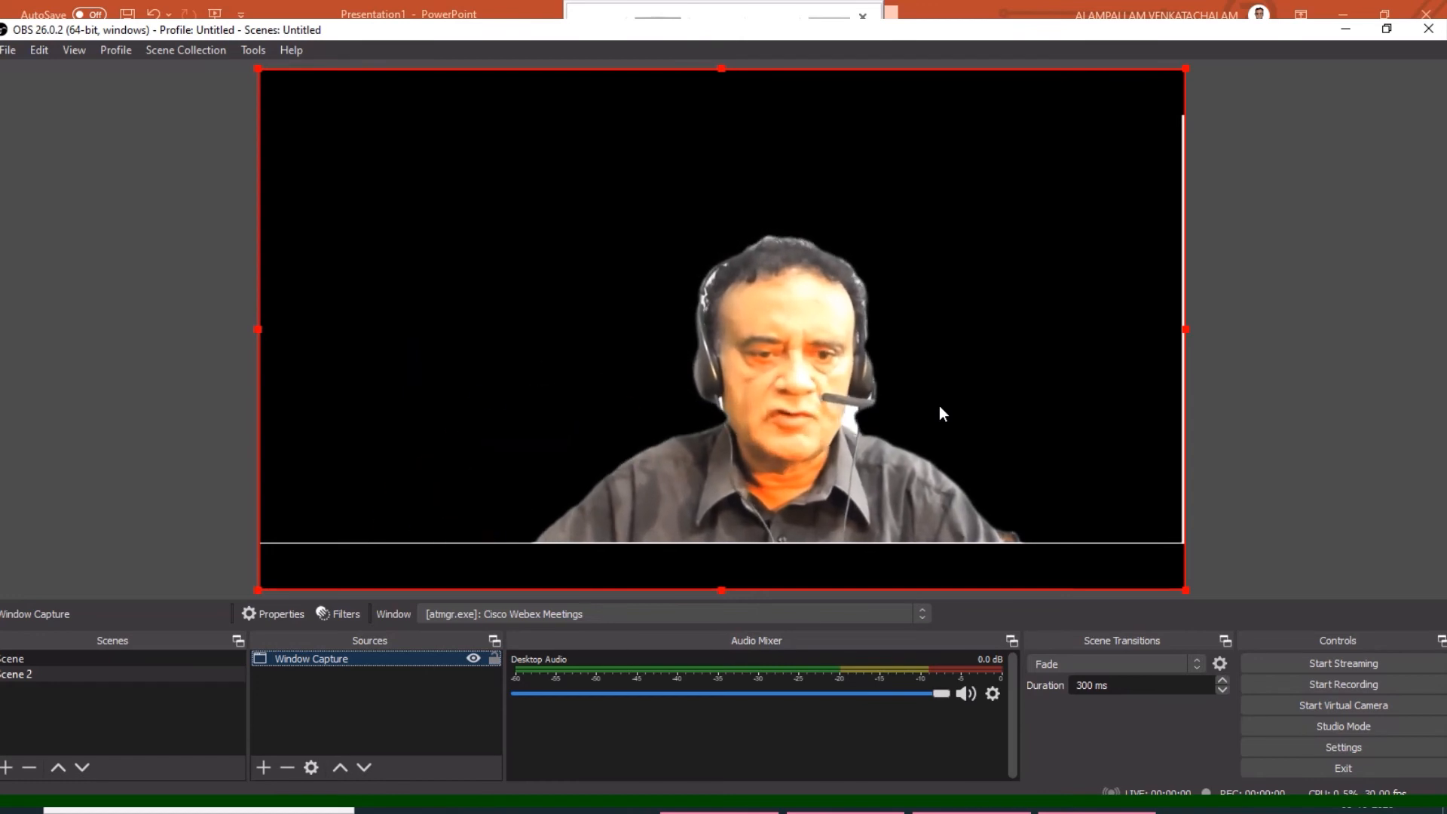
Step: Add a Media Source with its default name that plays the local file mixkit-sea-waves-in-green-tones-reaching-the-beach-26973-medium.mp4
click(263, 768)
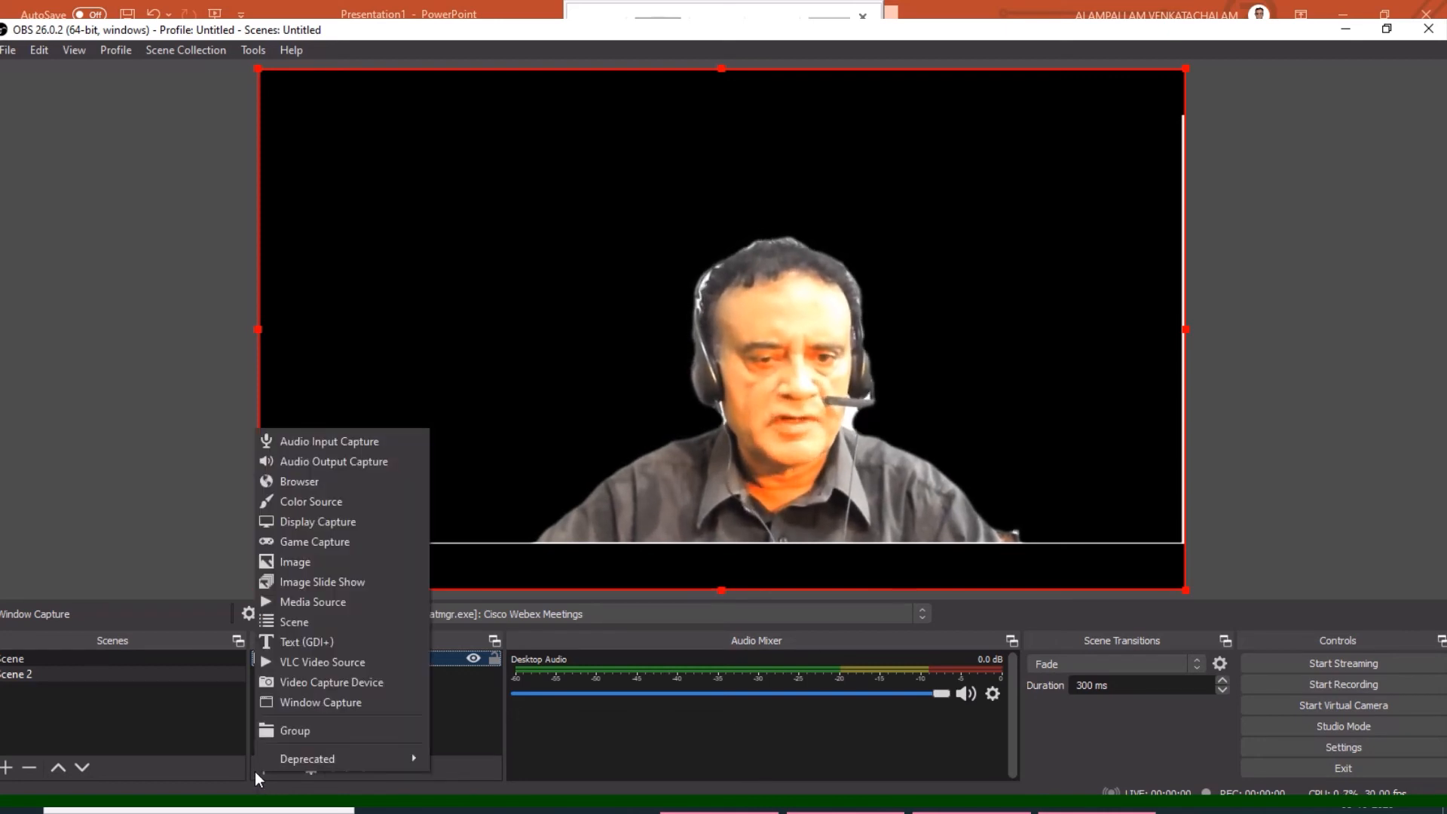
click(292, 603)
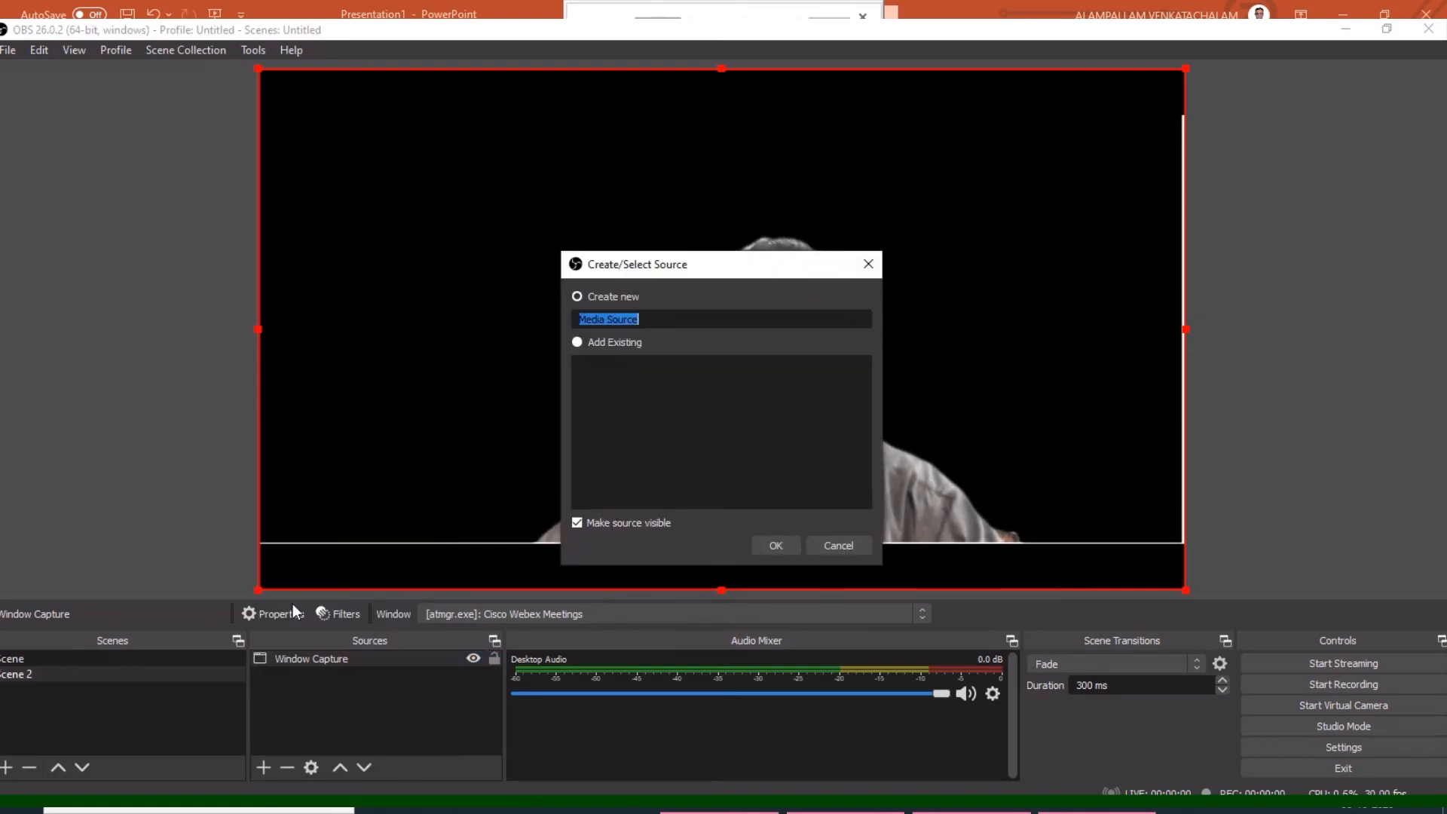
click(777, 544)
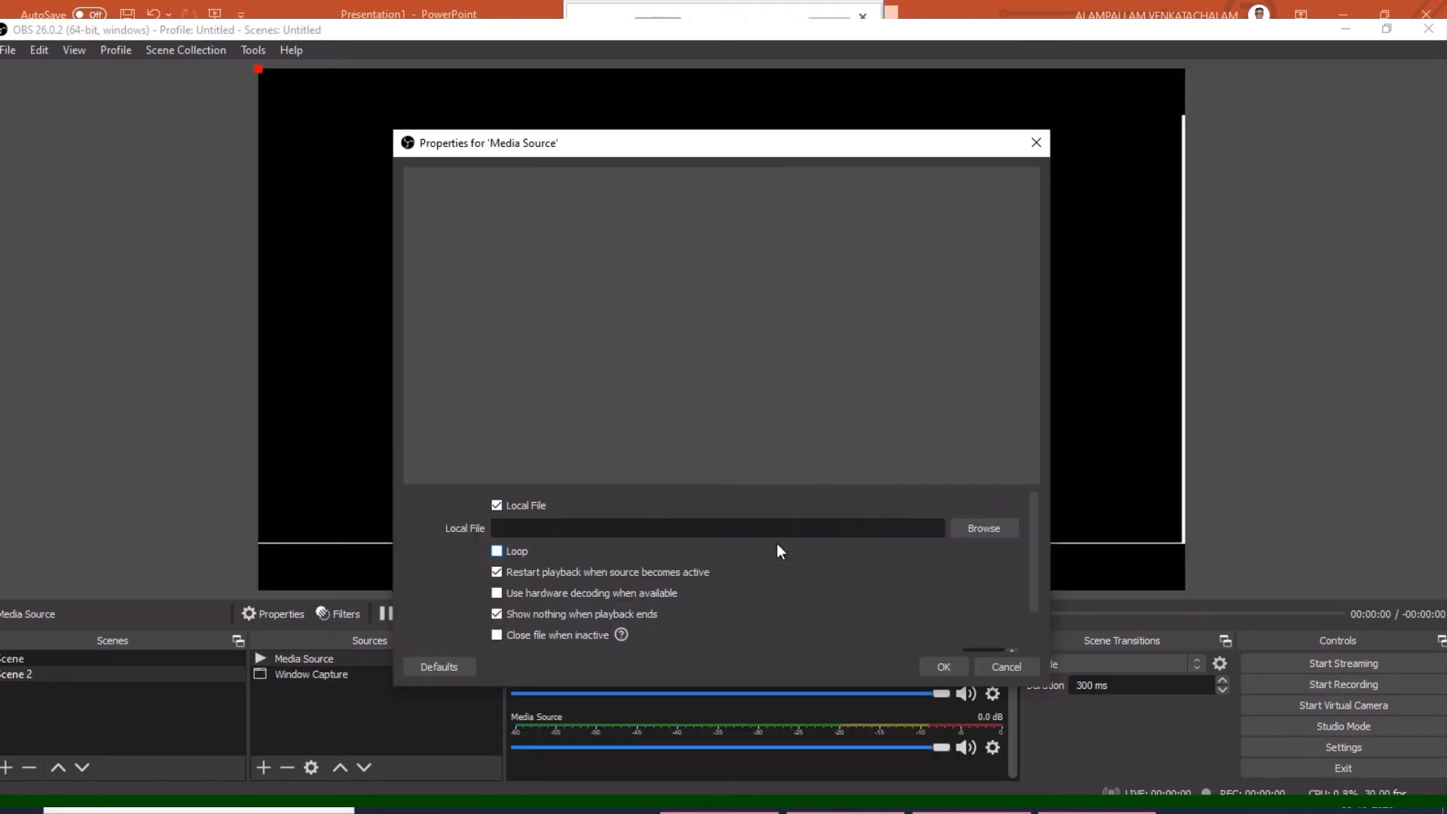
click(980, 529)
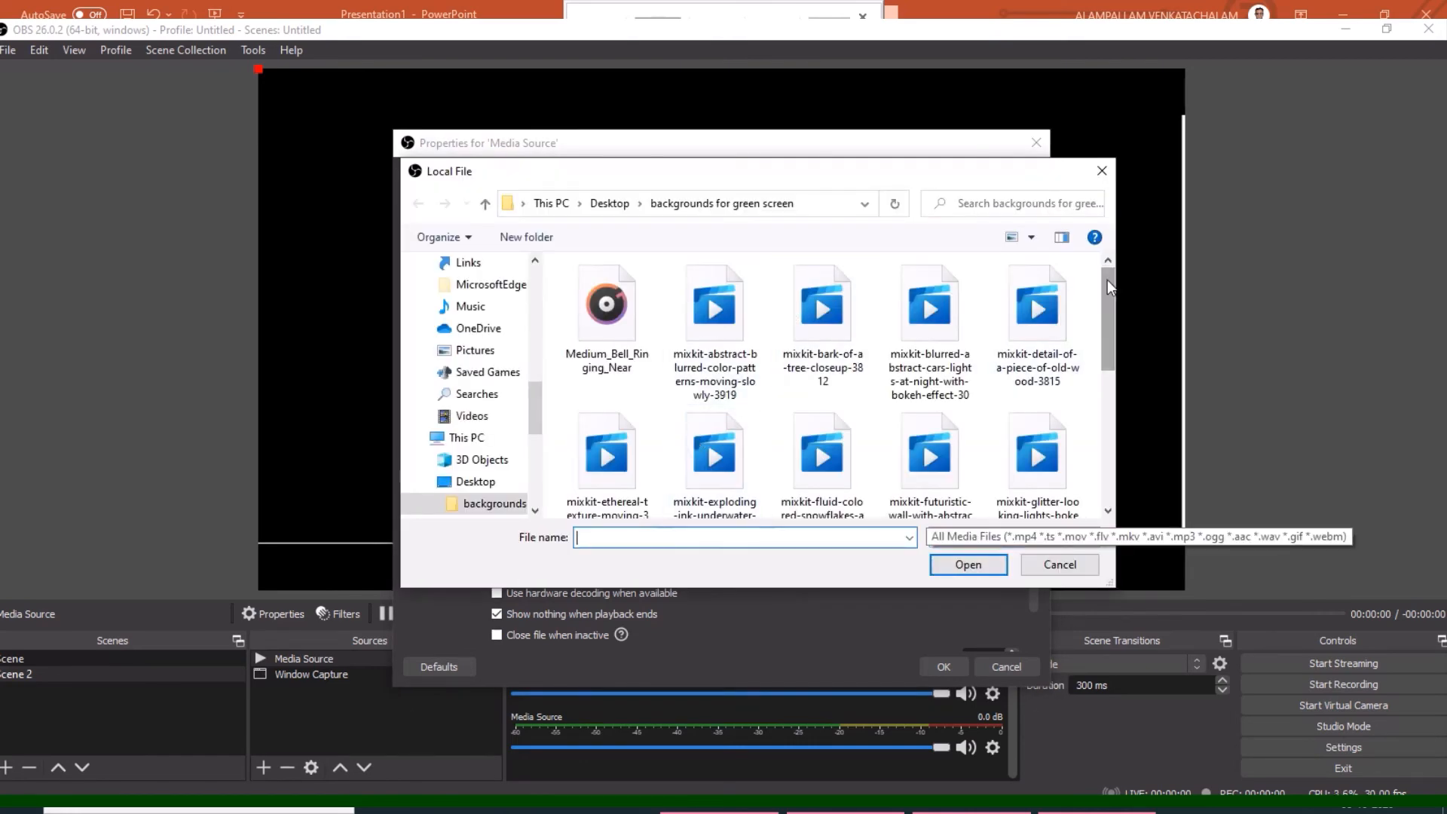
drag(1110, 282, 1105, 410)
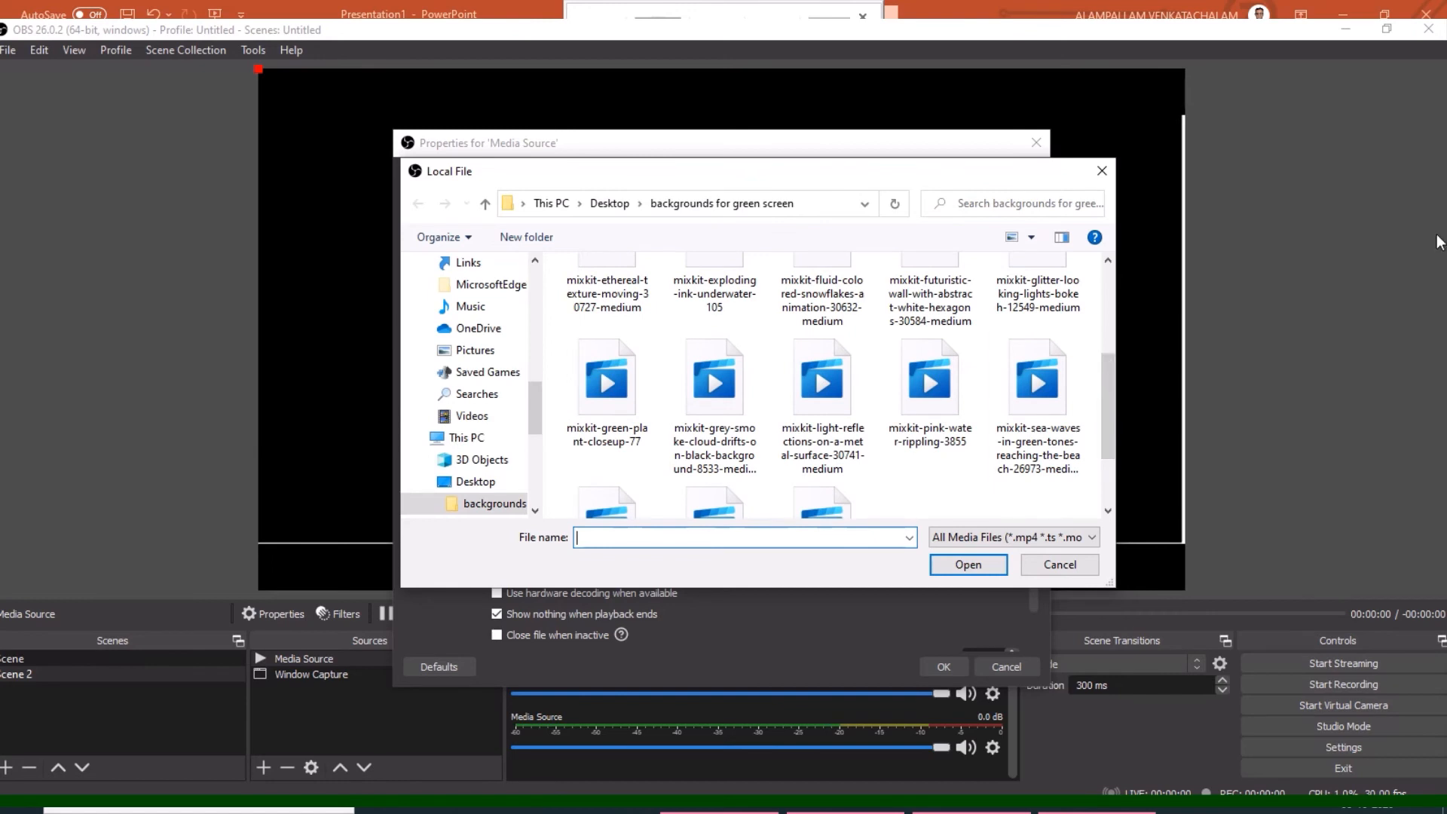
click(1051, 386)
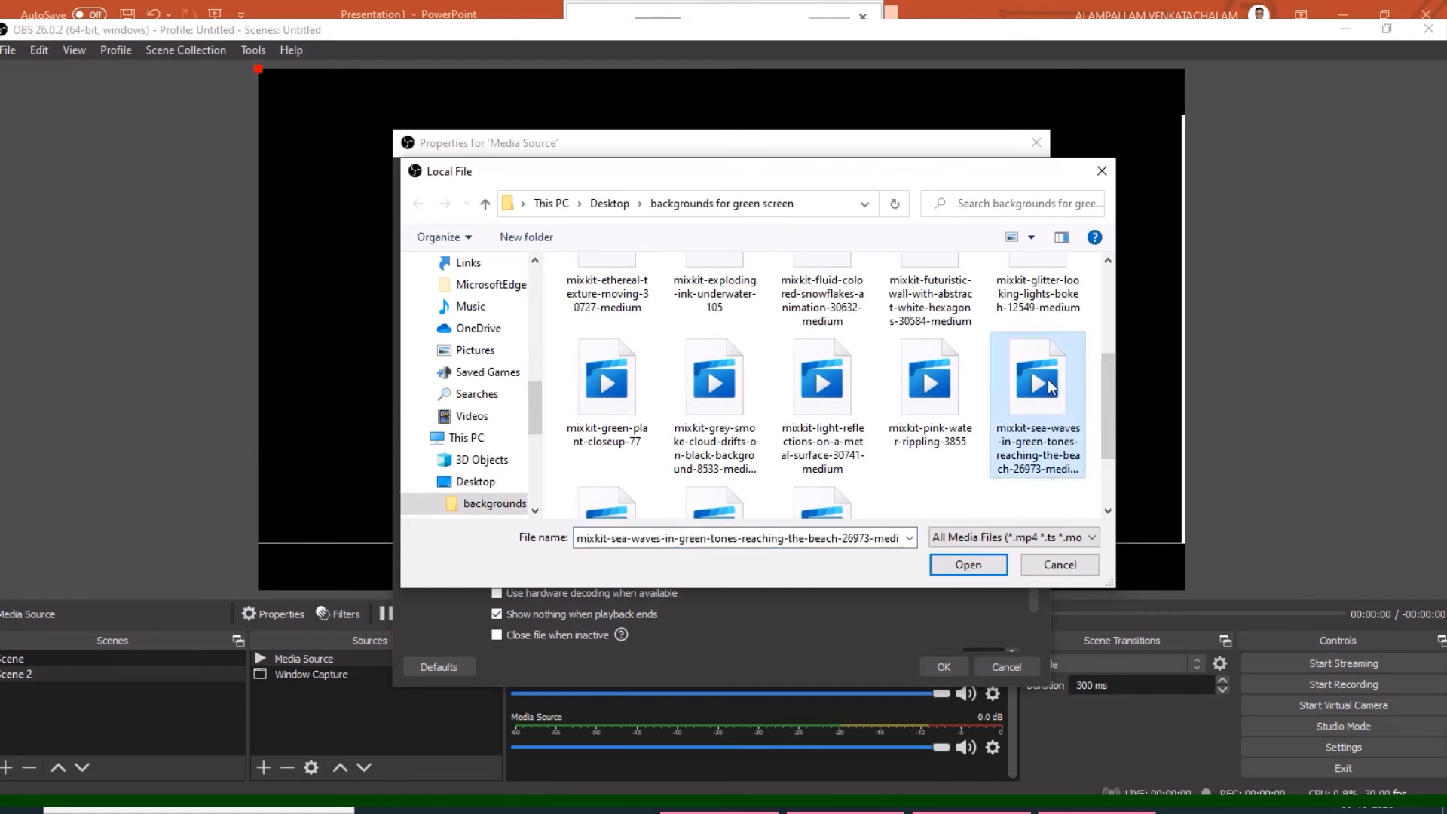
click(974, 570)
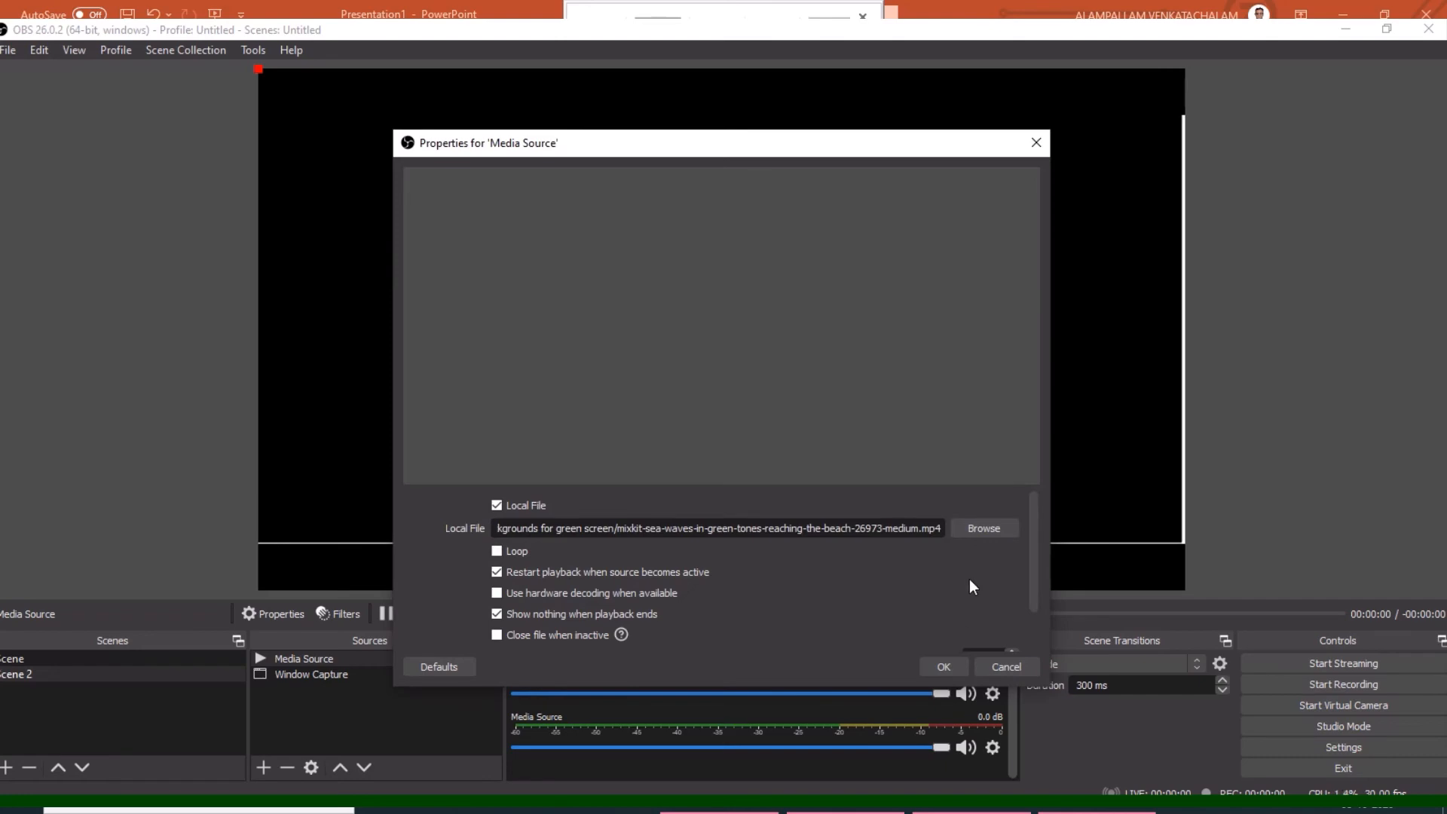
click(943, 666)
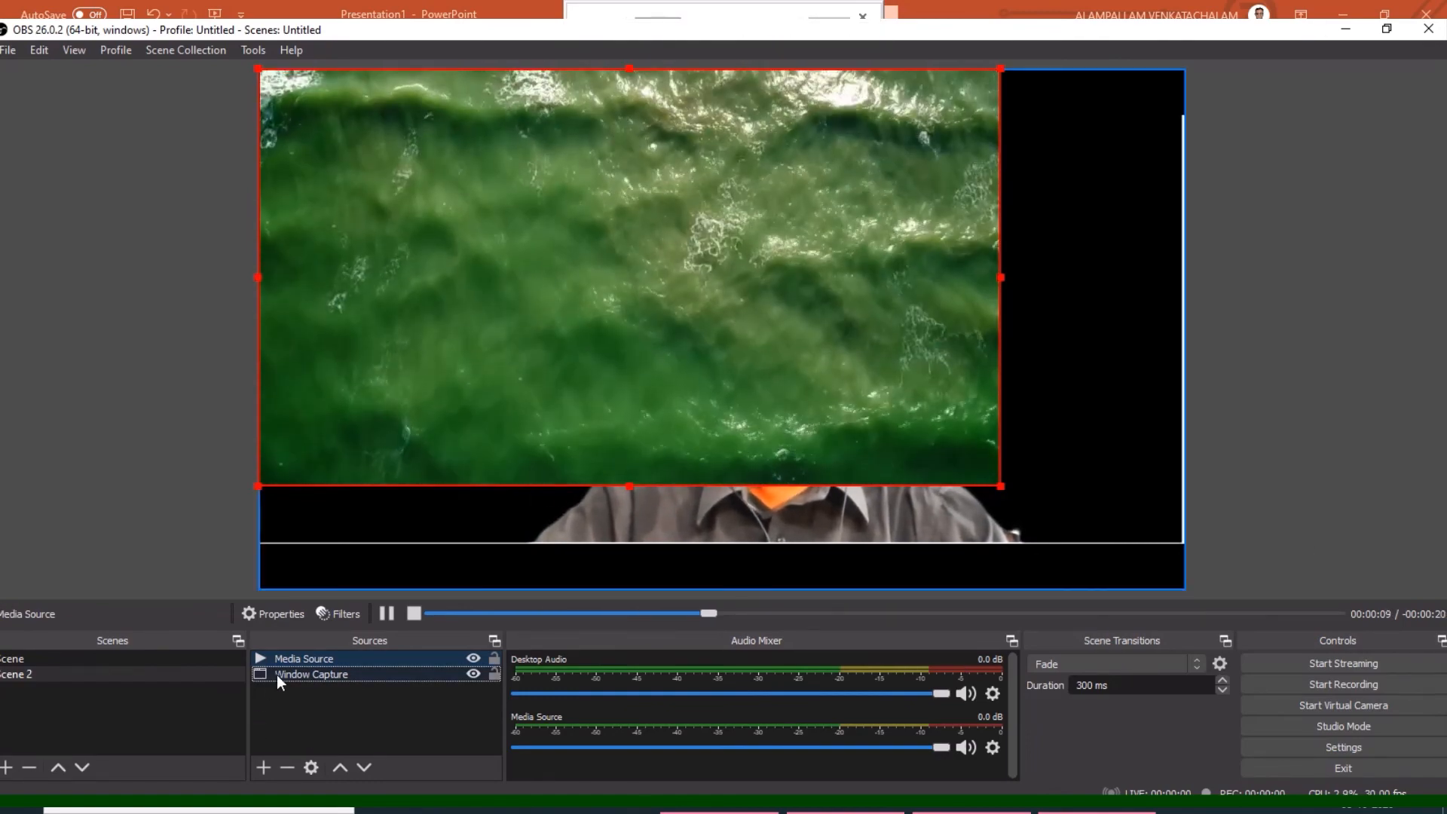
Step: Place the Window Capture above the Media Source and enlarge the sea-waves video to fill the whole canvas behind the presenter
click(277, 675)
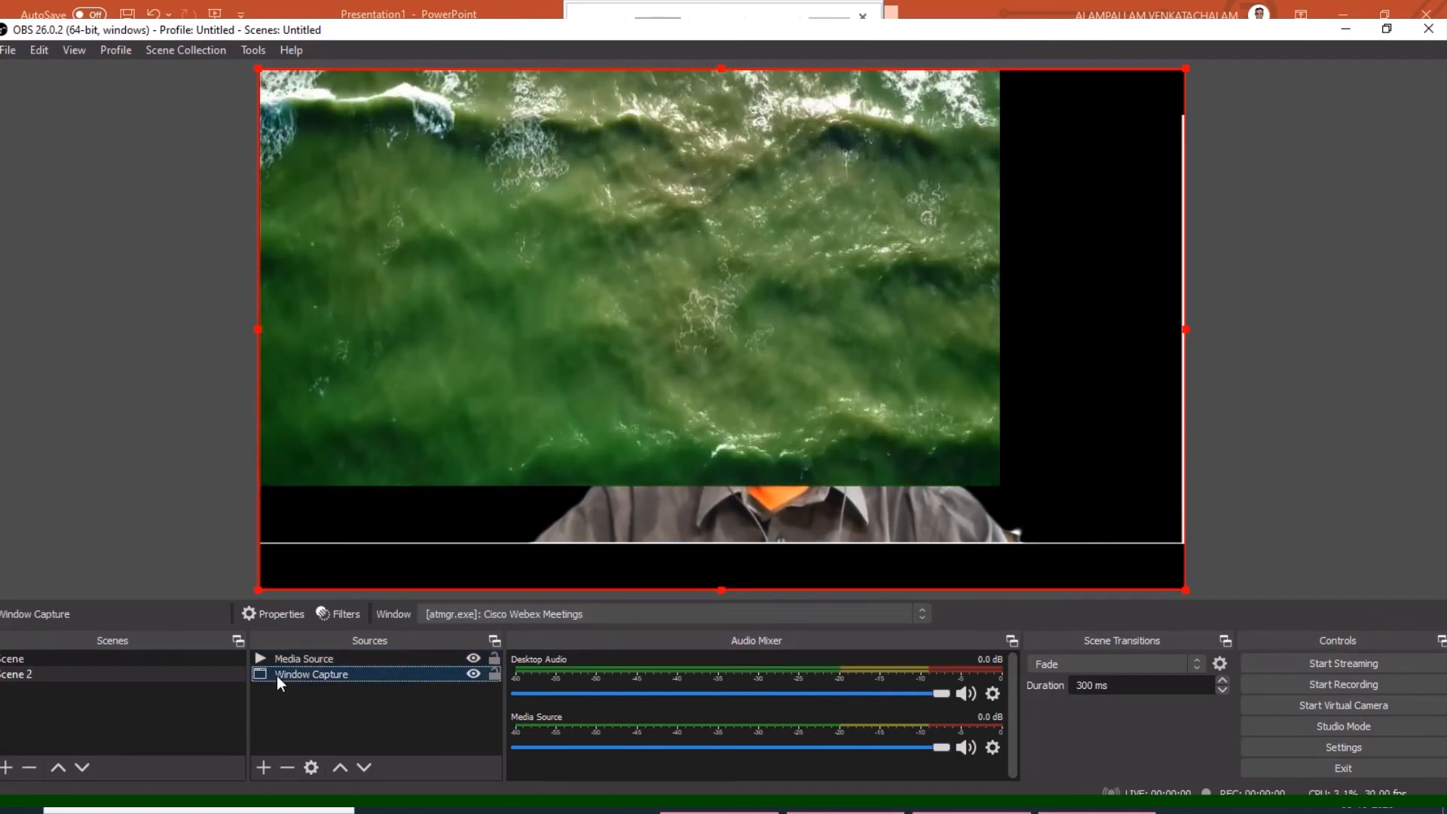
drag(277, 676, 278, 654)
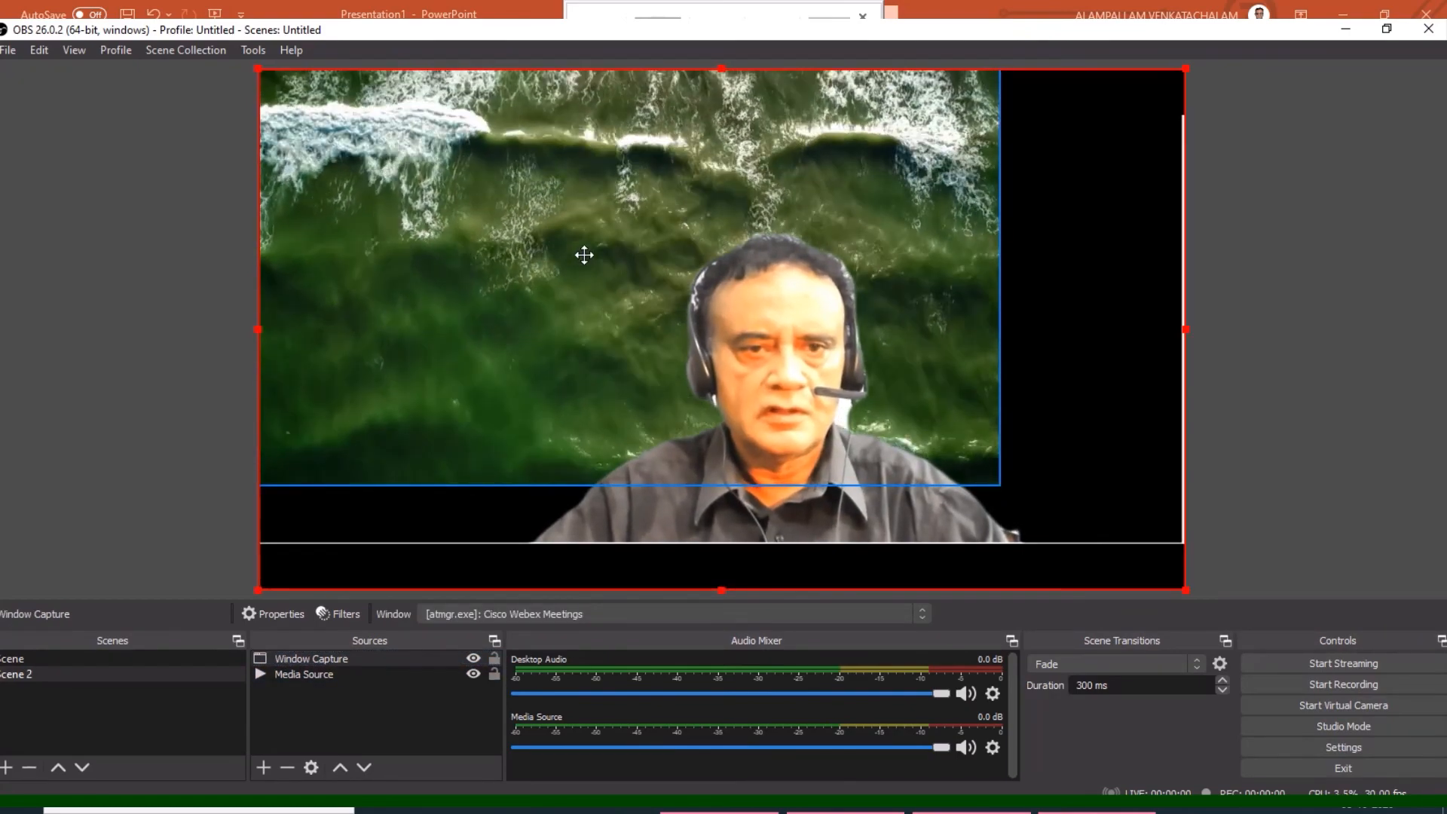
click(956, 319)
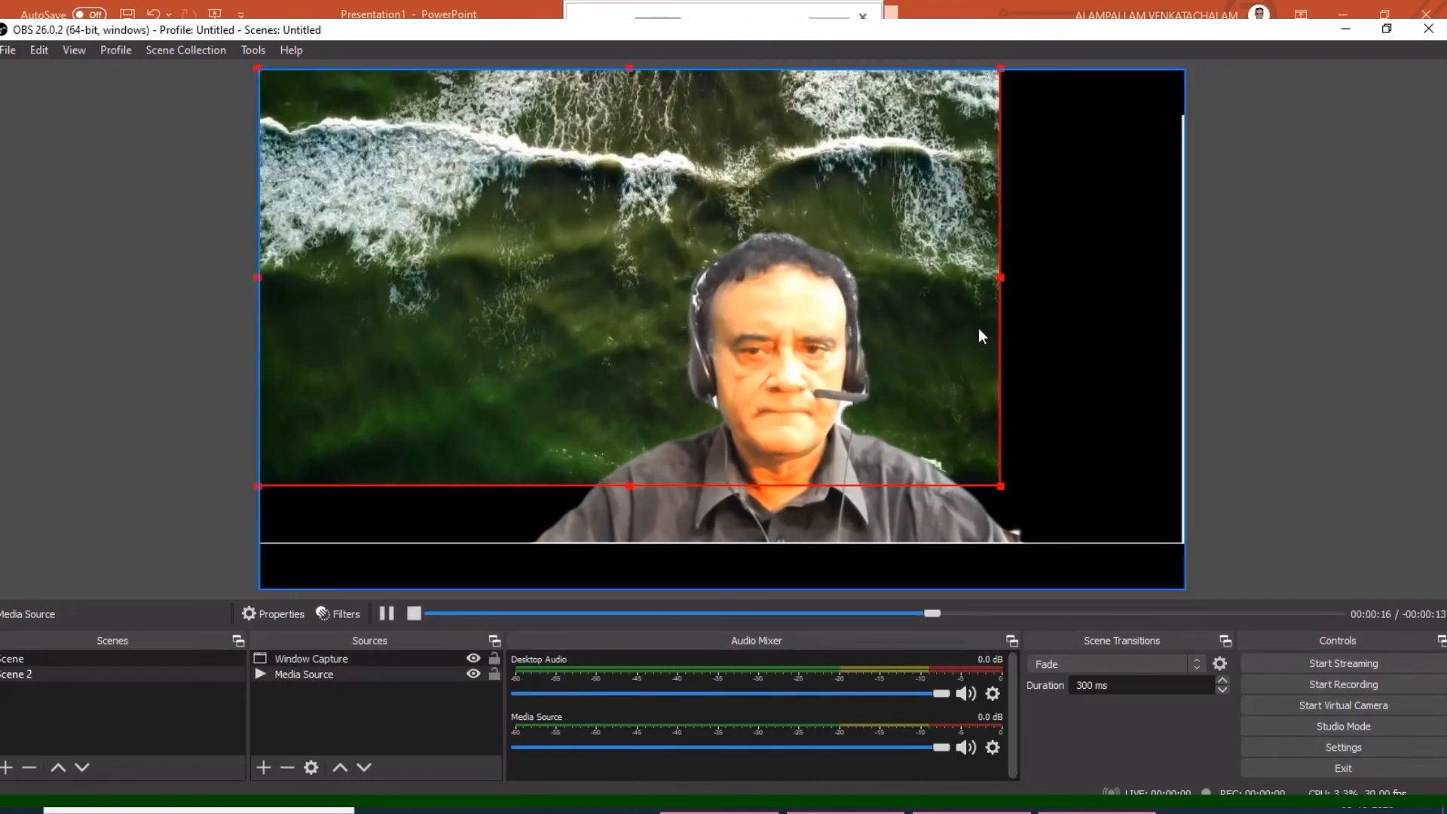
drag(1002, 278, 1187, 345)
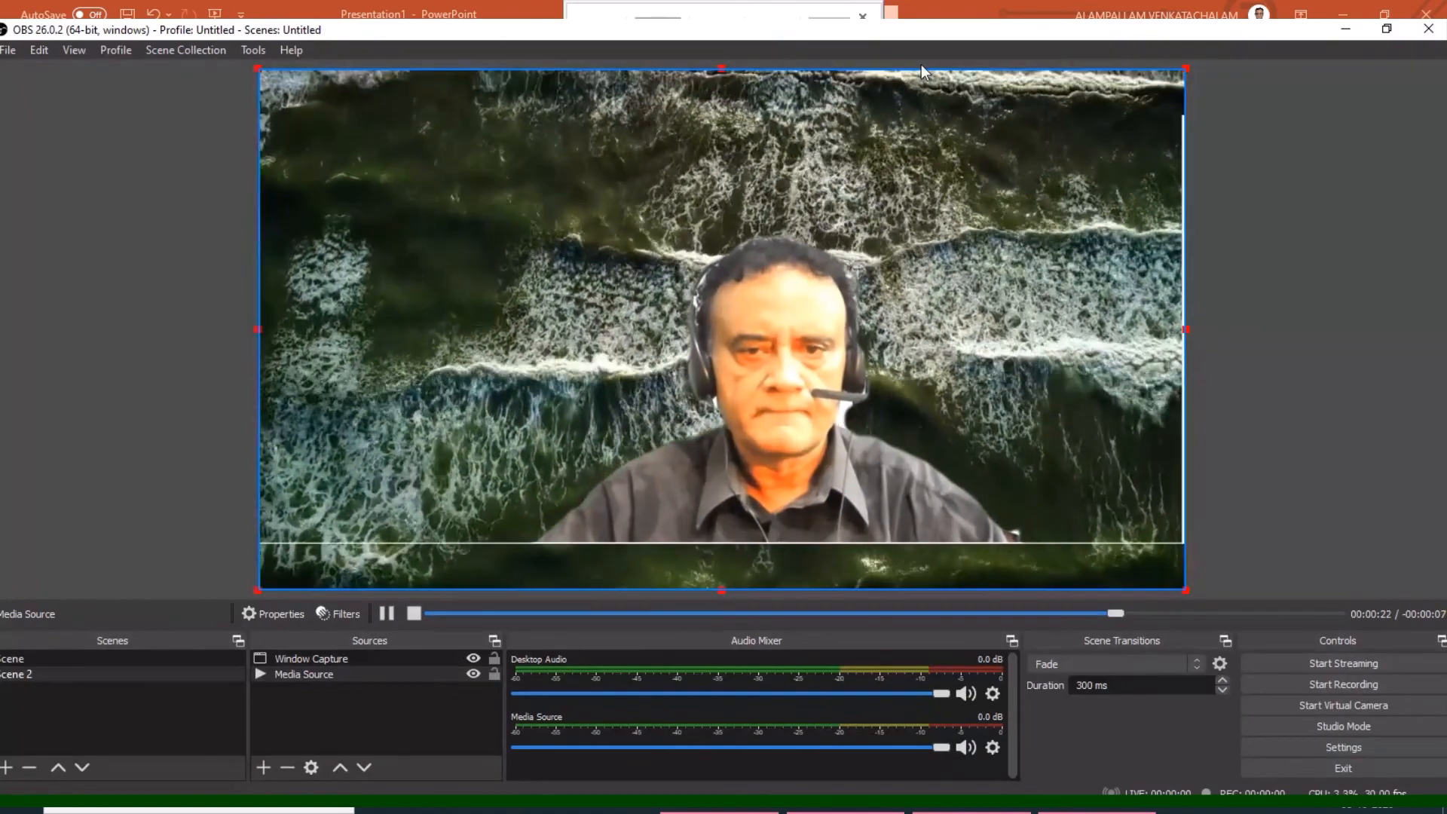
Step: Remove the sea-waves Media Source from the scene
click(625, 209)
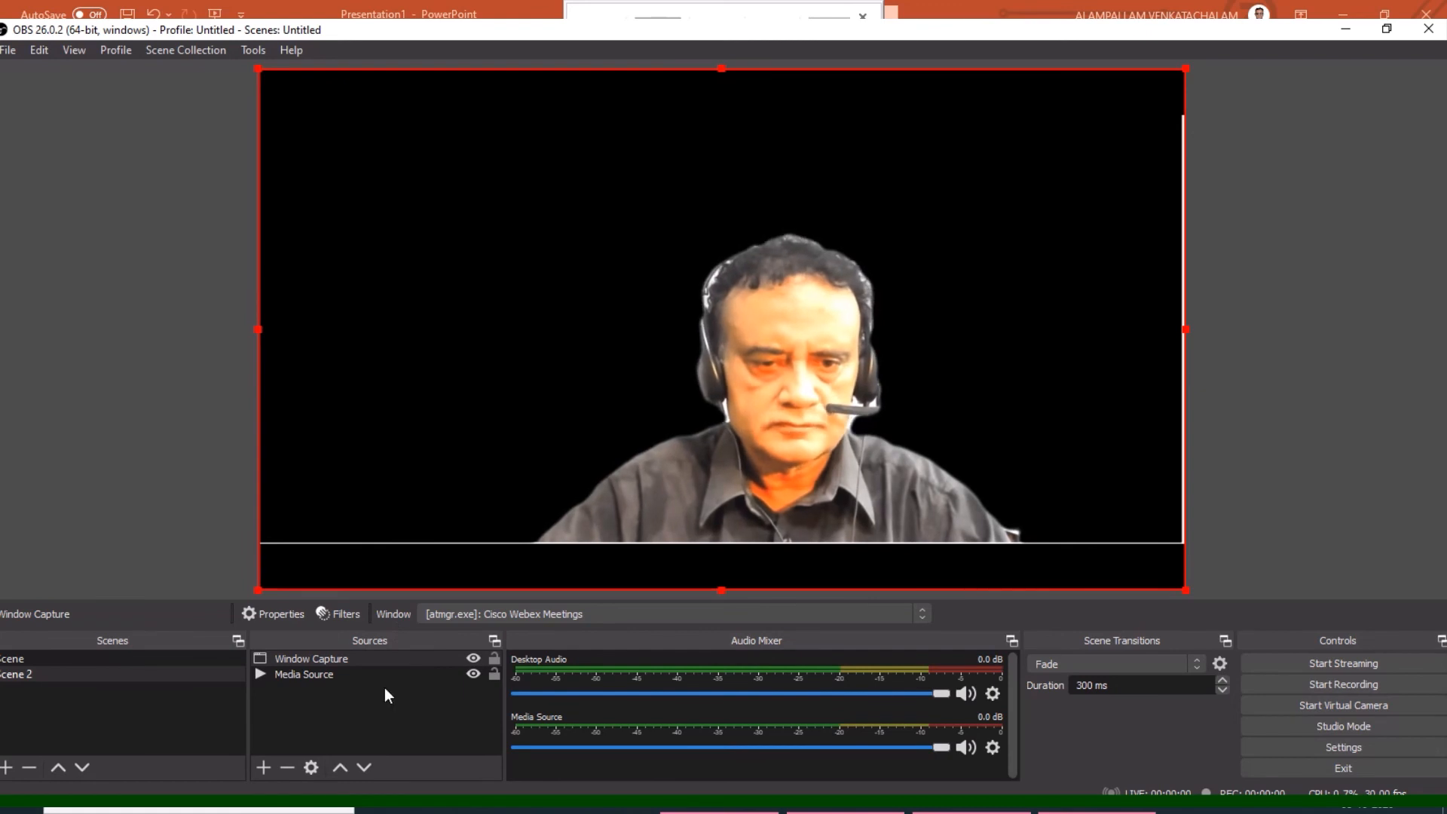
click(355, 674)
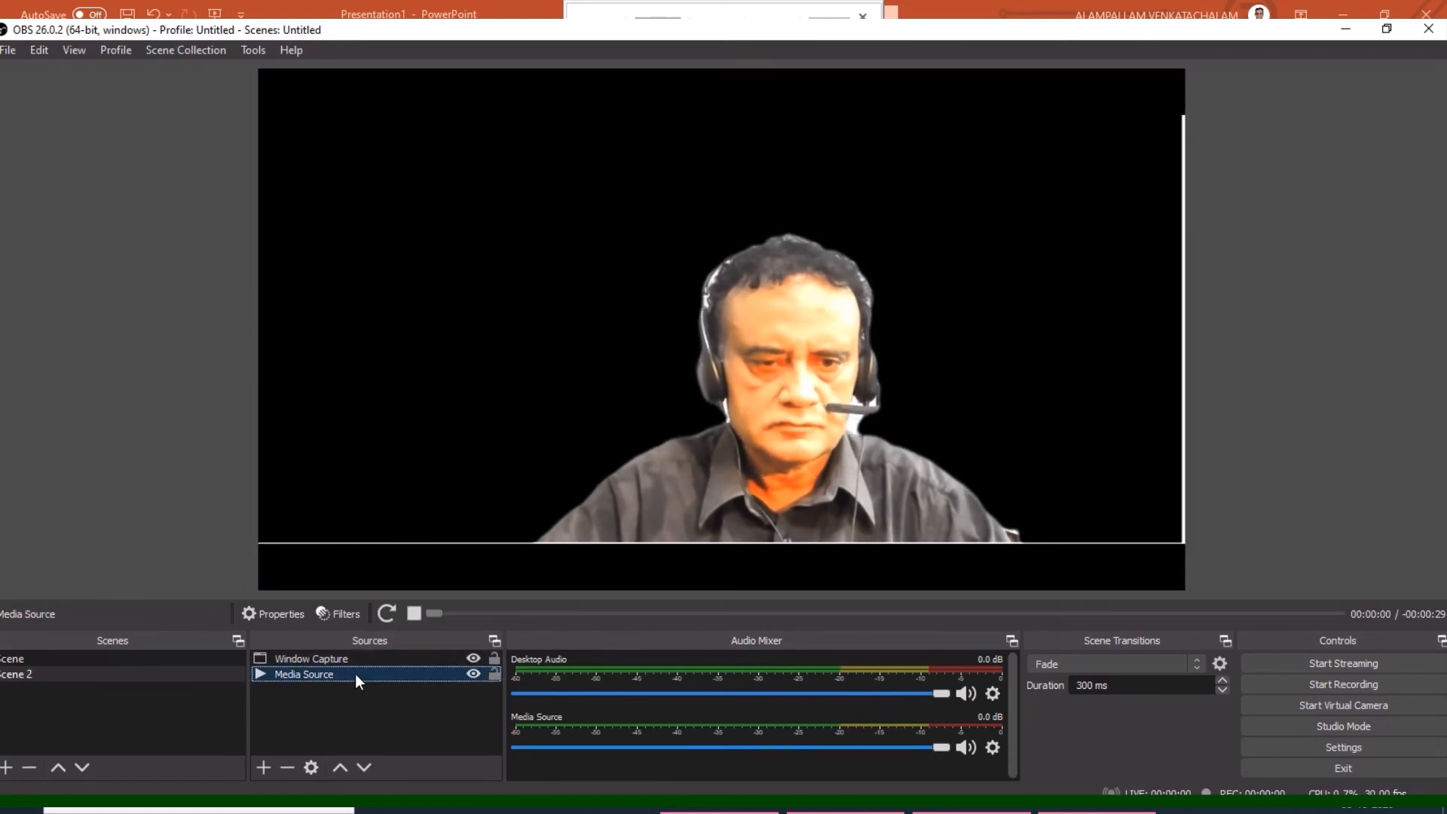
click(288, 768)
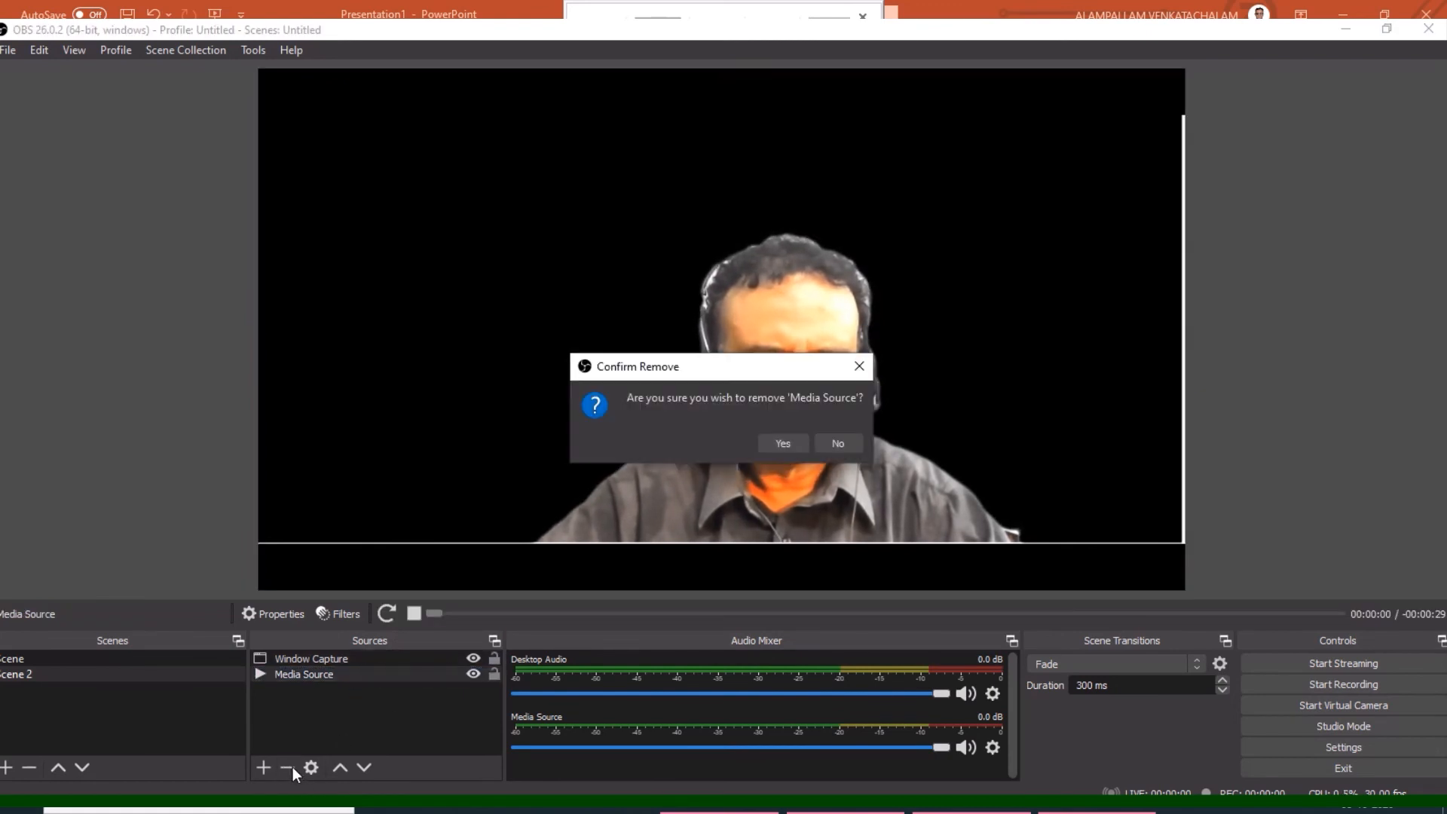
click(783, 444)
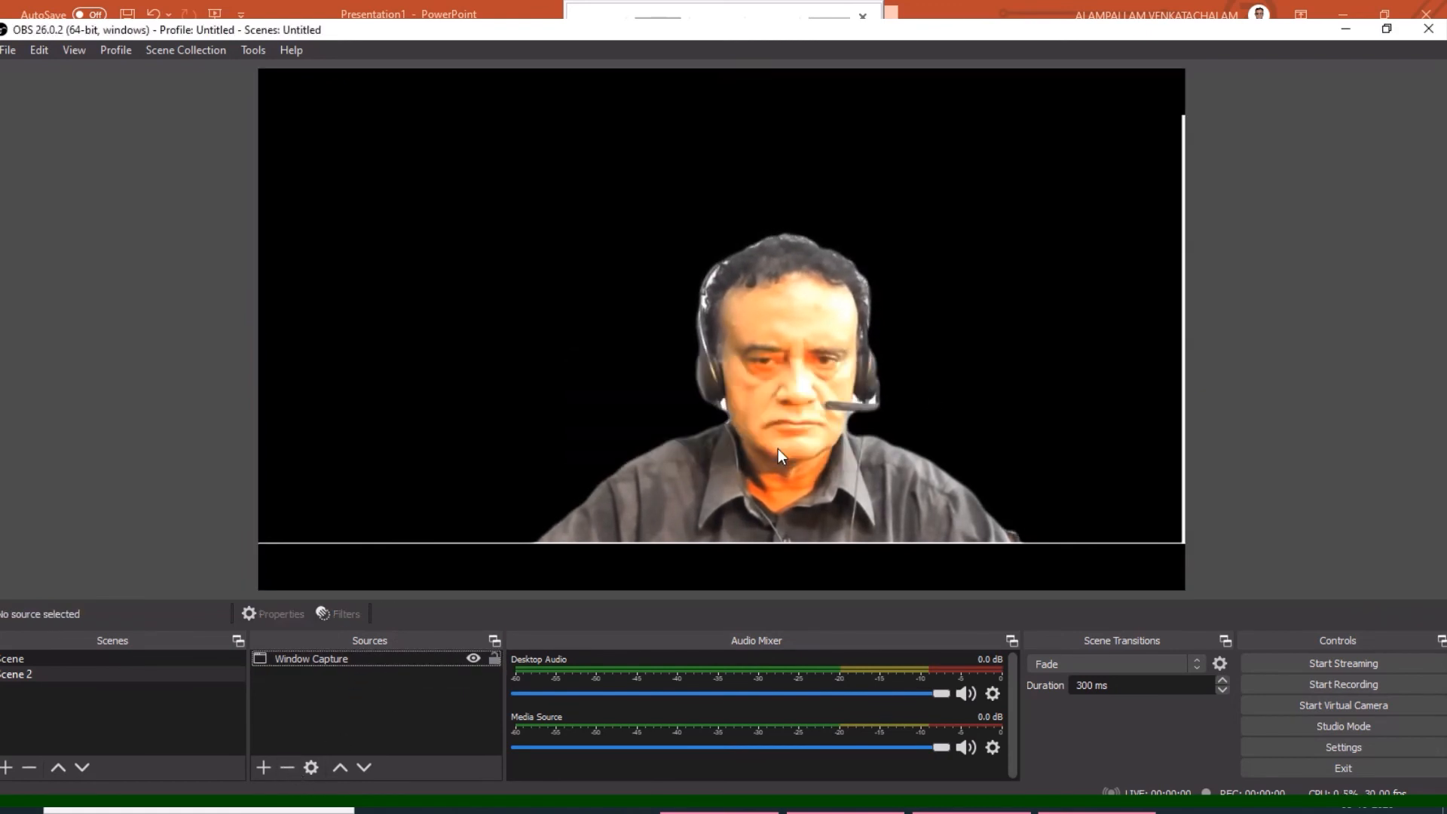
Step: Add a new Media Source with its default name that plays the local file mixkit-fluid-colored-snowflakes-animation-30632-medium.mp4
click(264, 768)
click(311, 601)
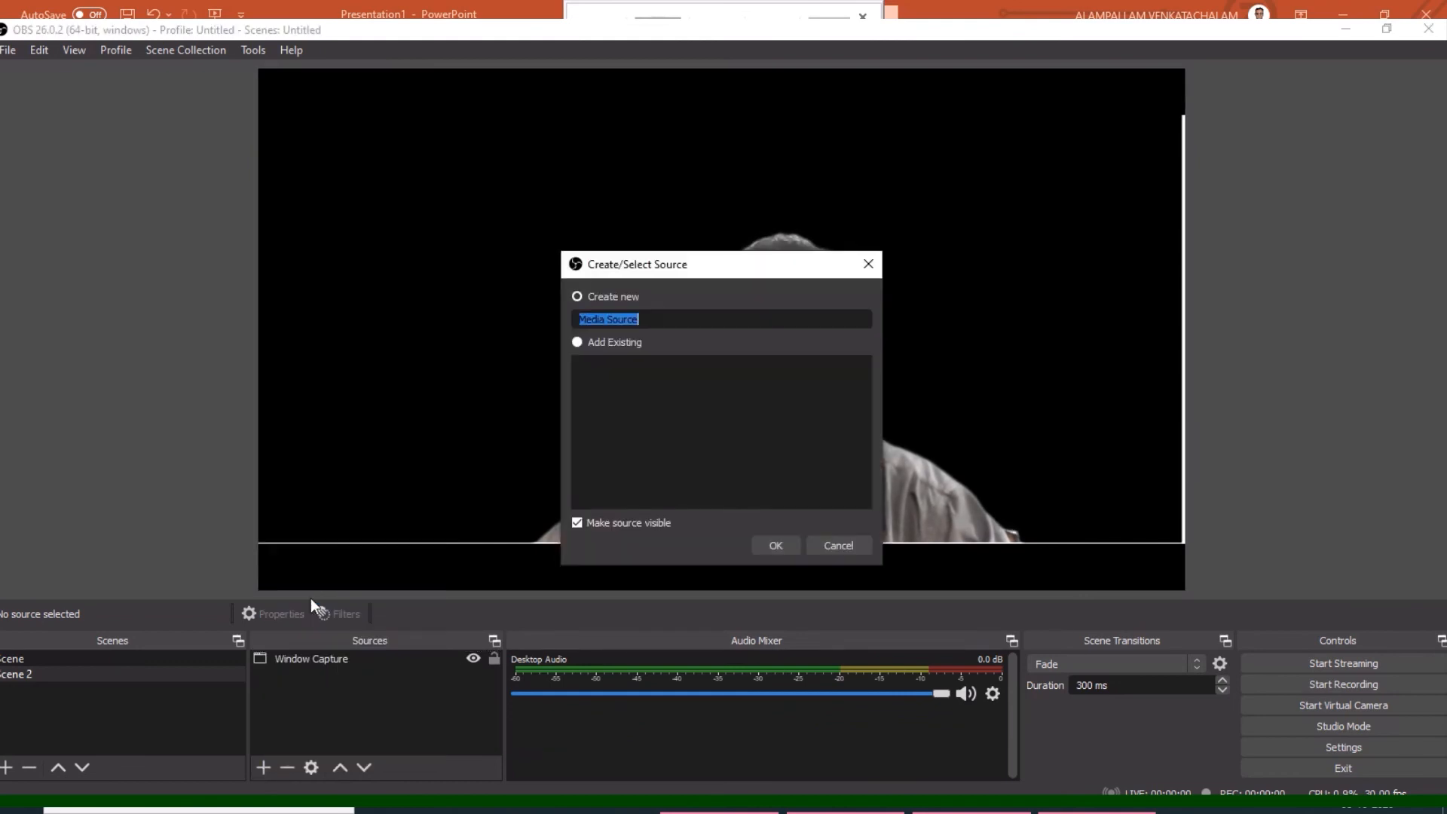
click(784, 547)
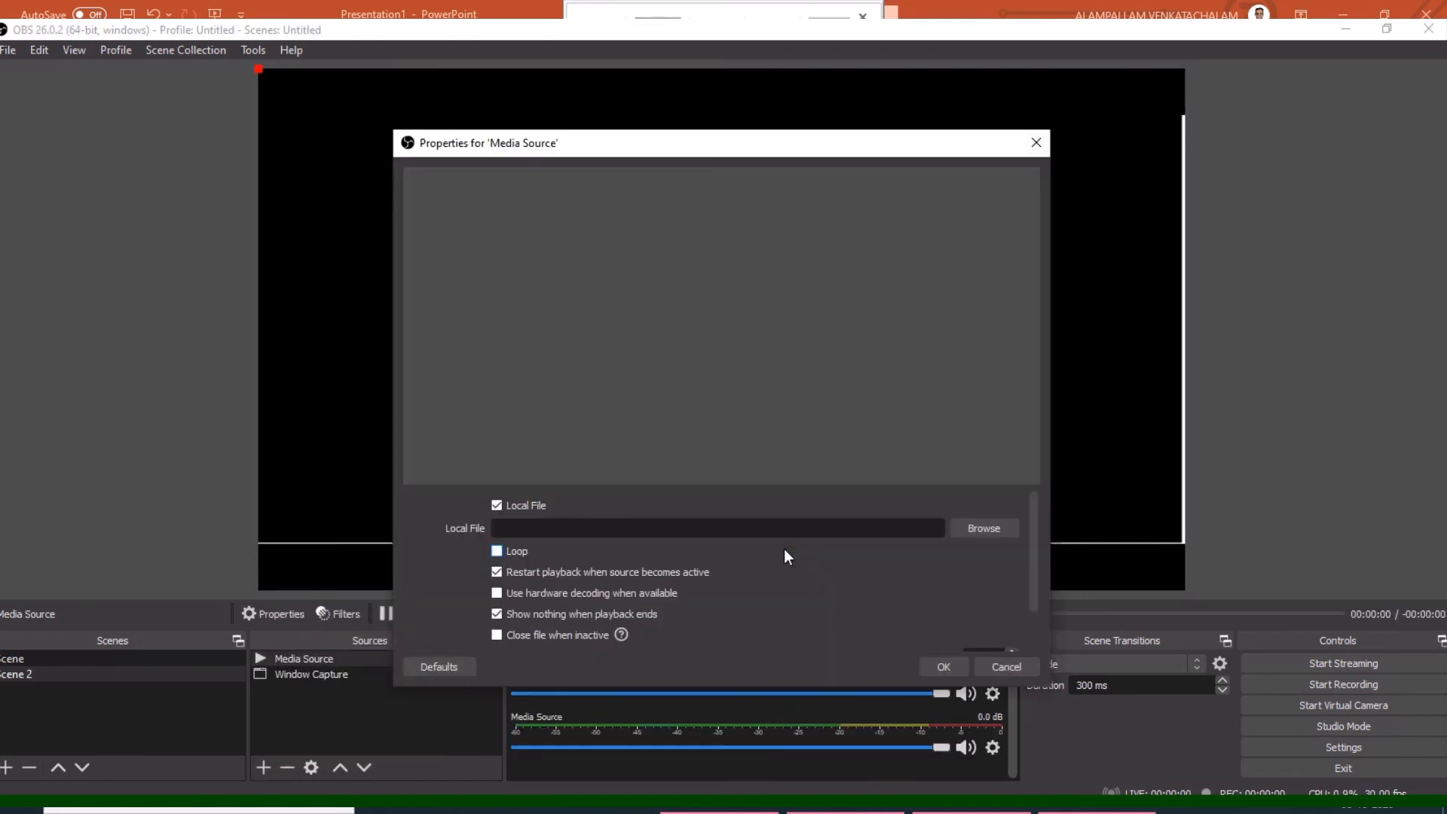
click(1012, 527)
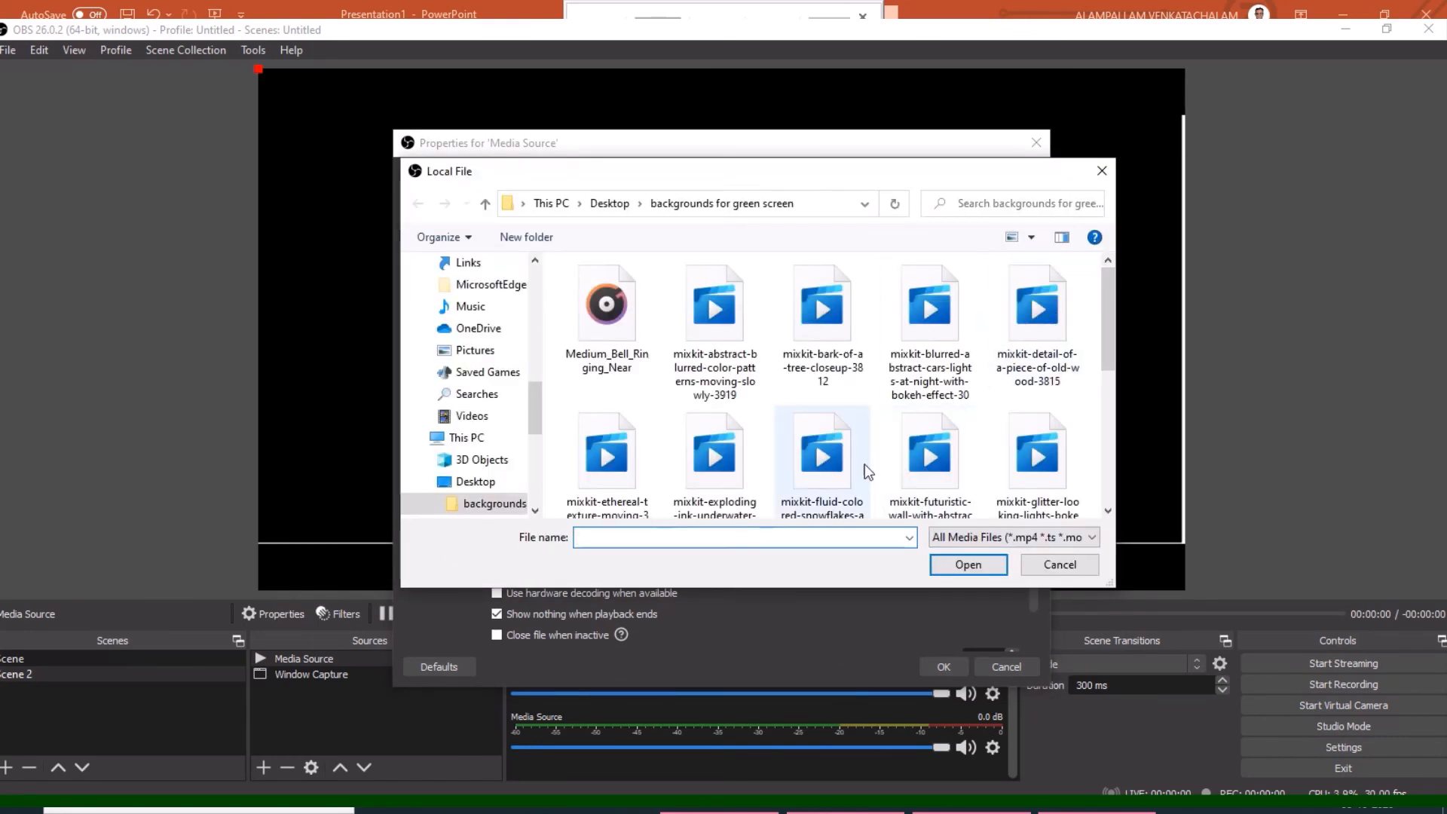
click(822, 464)
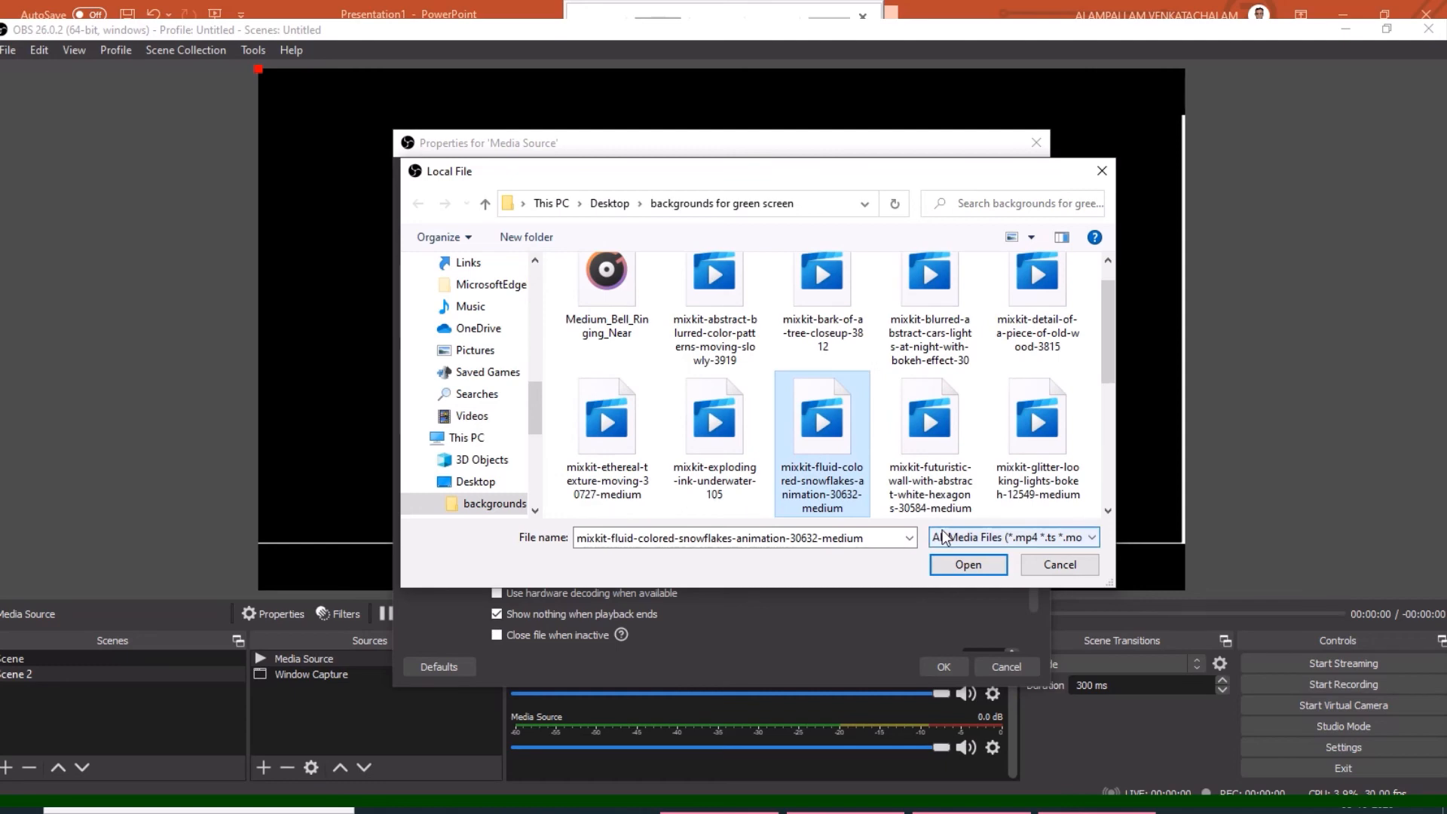
click(959, 565)
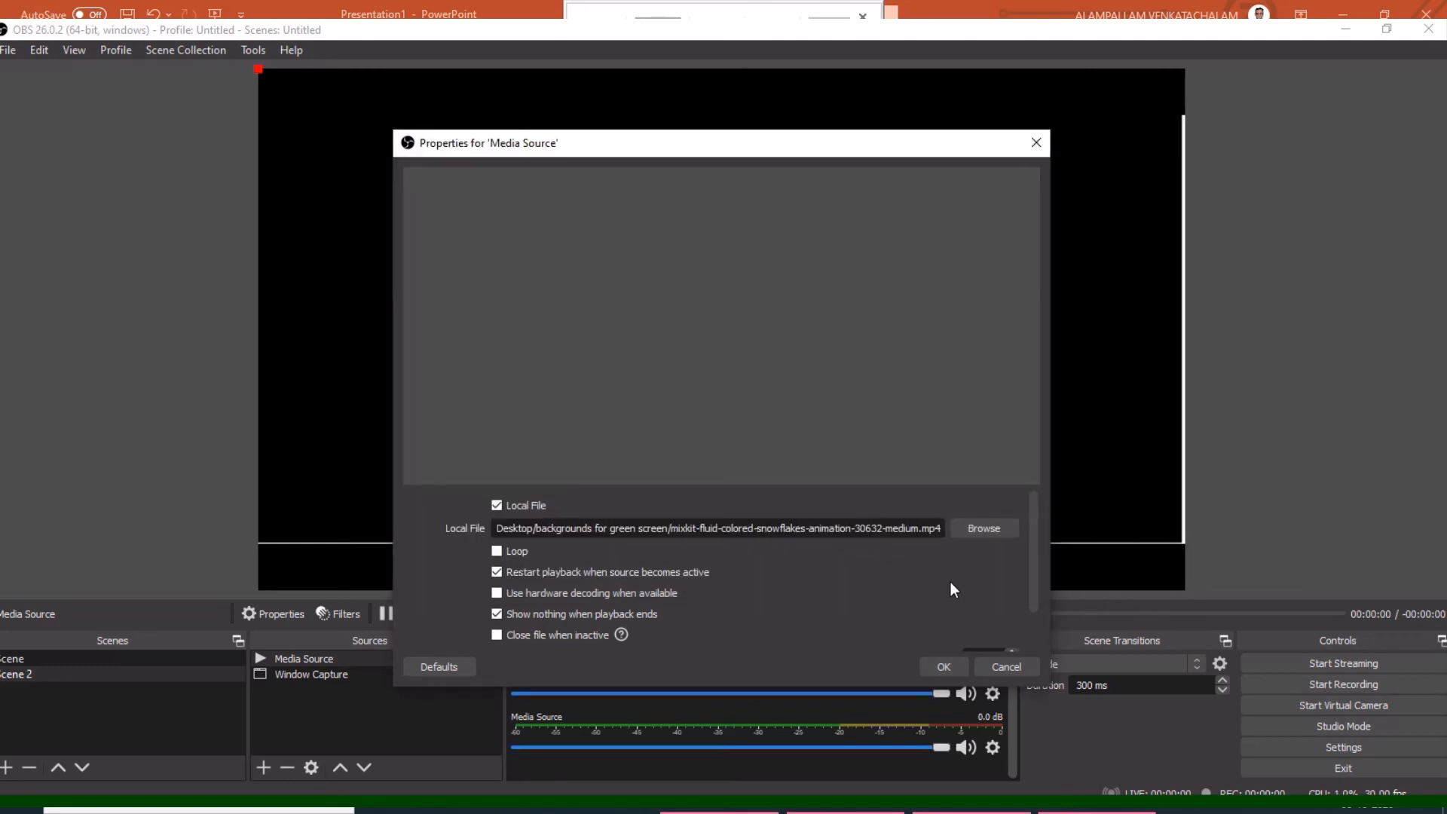
click(943, 668)
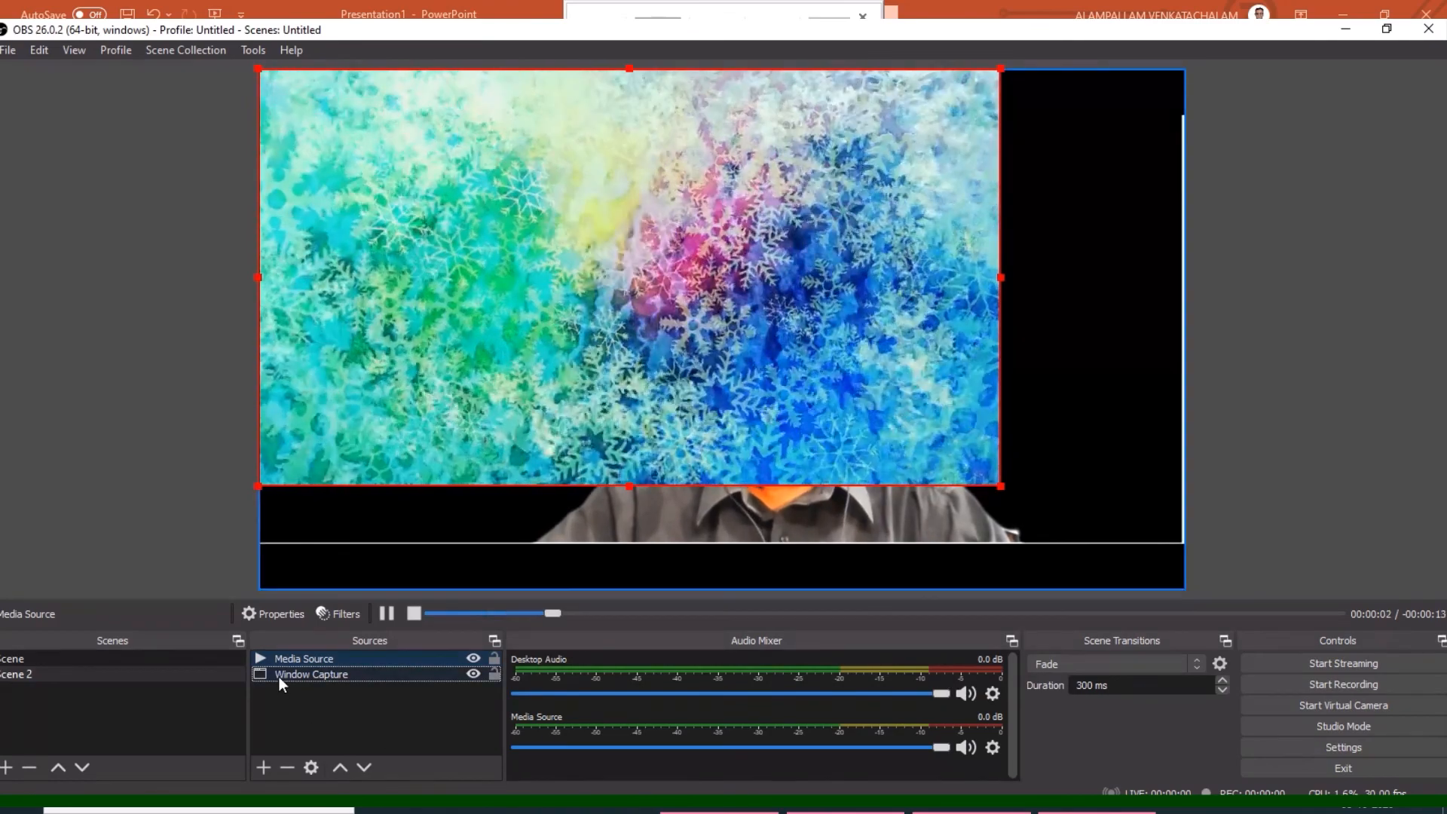
Step: Place the Window Capture above the Media Source and enlarge the snowflakes video to cover the whole canvas behind the presenter
drag(279, 677, 281, 657)
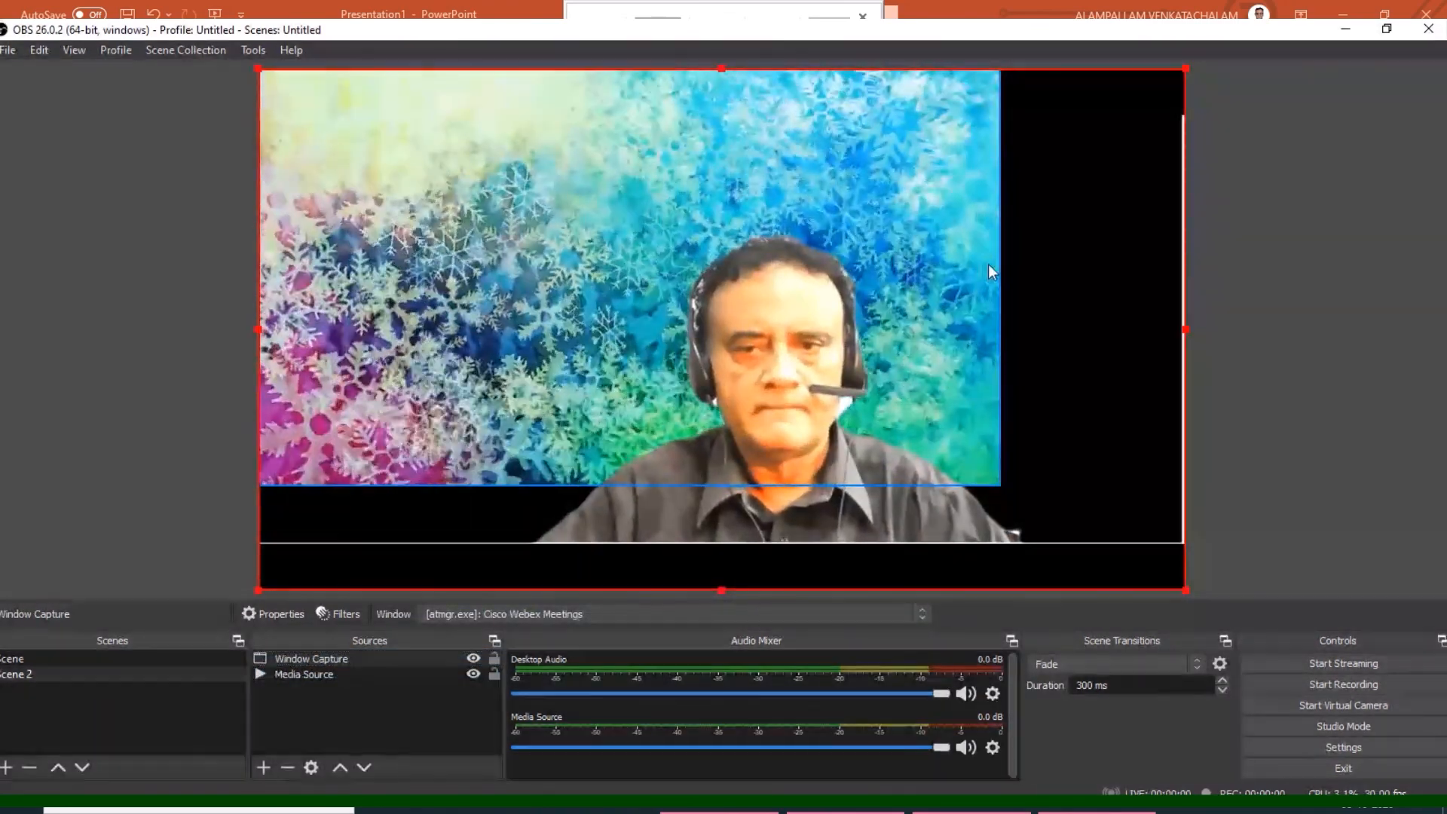
drag(951, 285, 1212, 347)
click(974, 272)
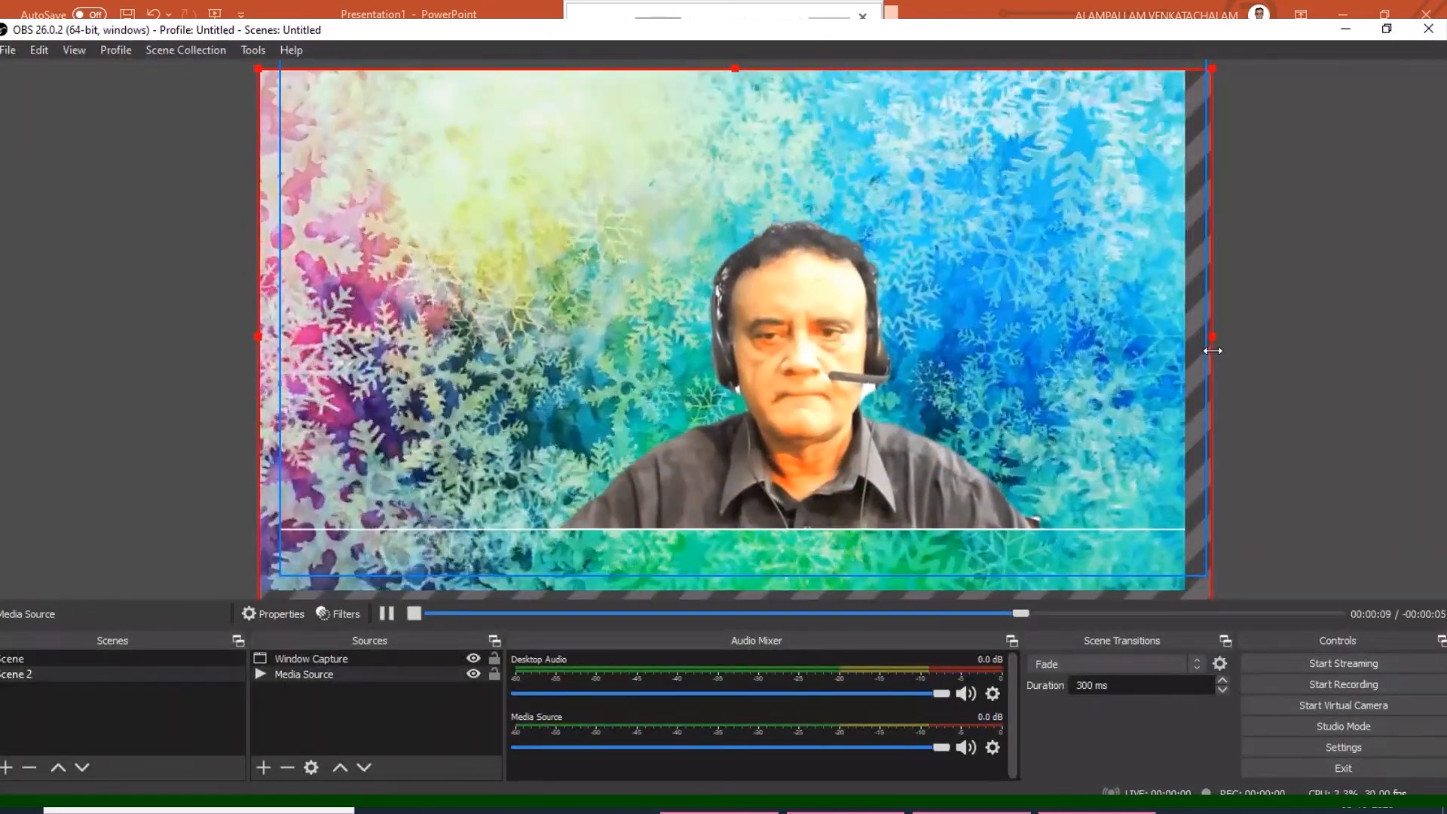